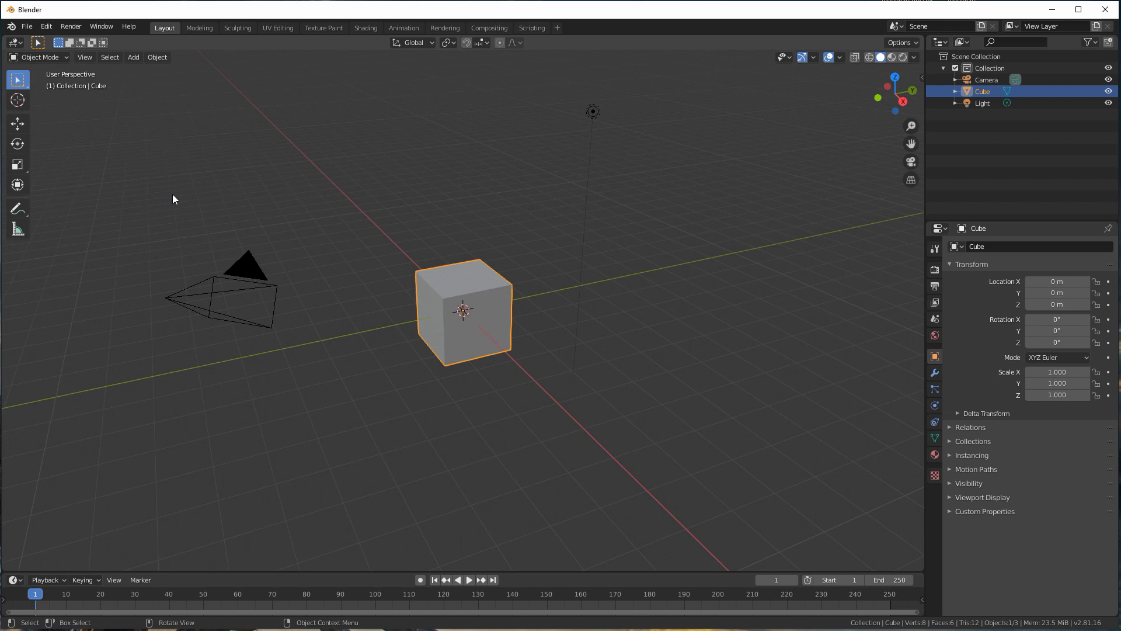
Step: Delete the default cube from the scene
key(x)
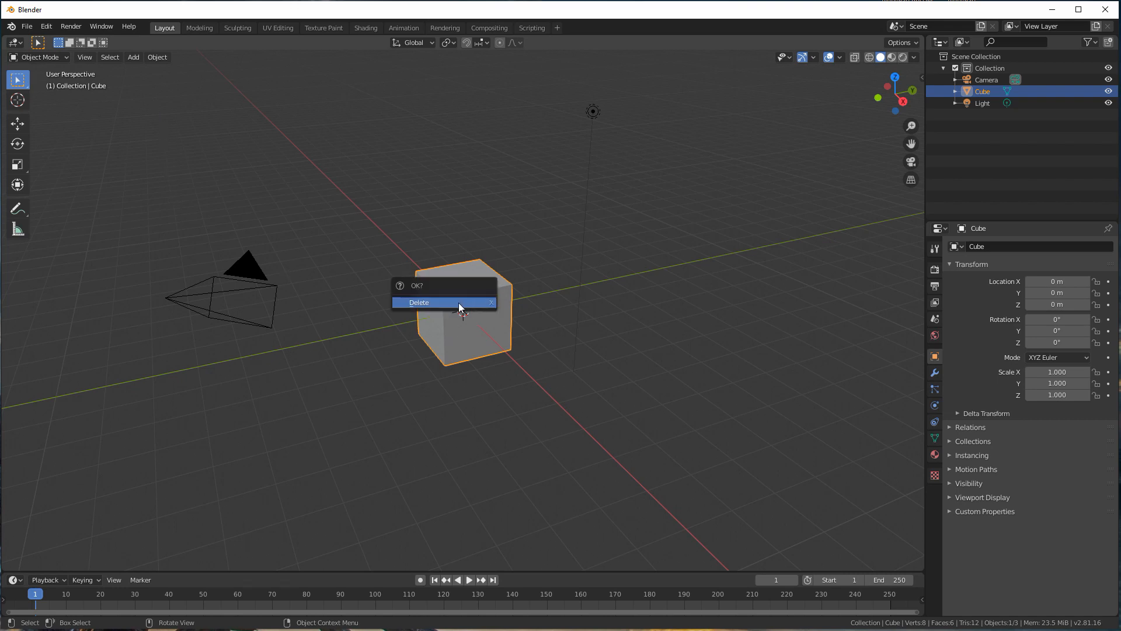
click(461, 303)
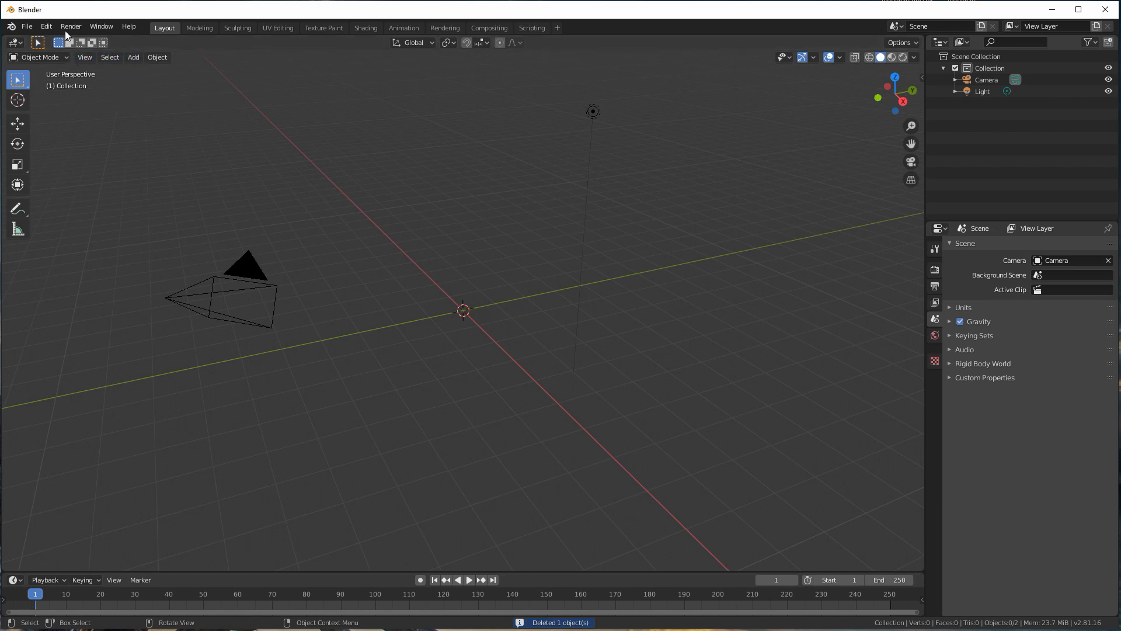
Step: Enable the BoltFactory add-on from the Add Mesh category in the preferences and close them
click(46, 27)
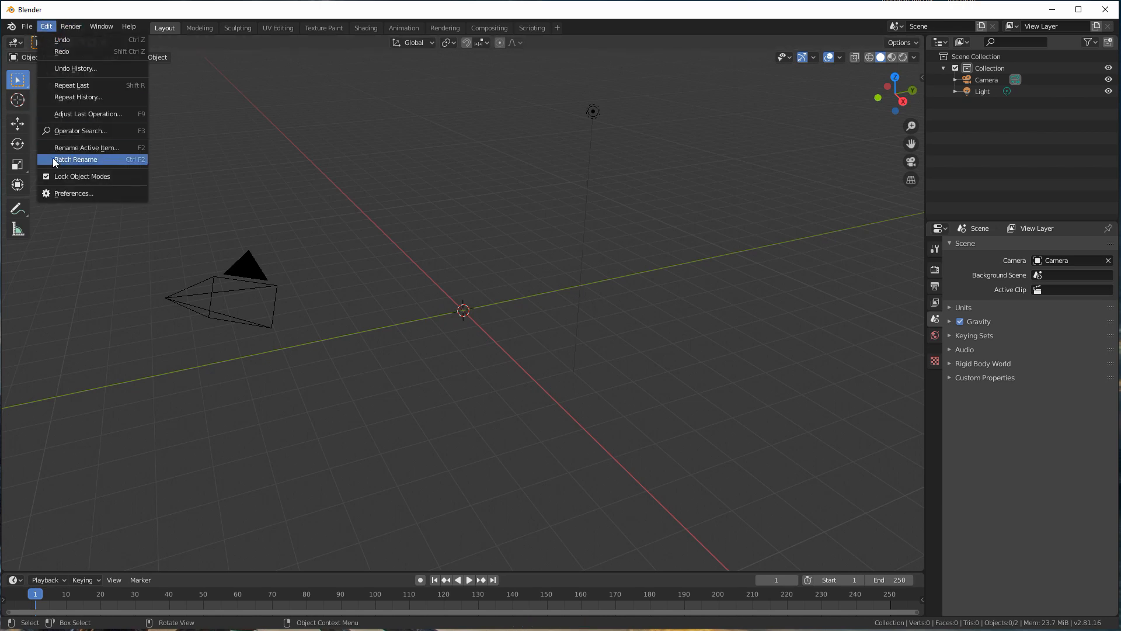
click(65, 193)
drag(64, 52, 257, 79)
click(98, 195)
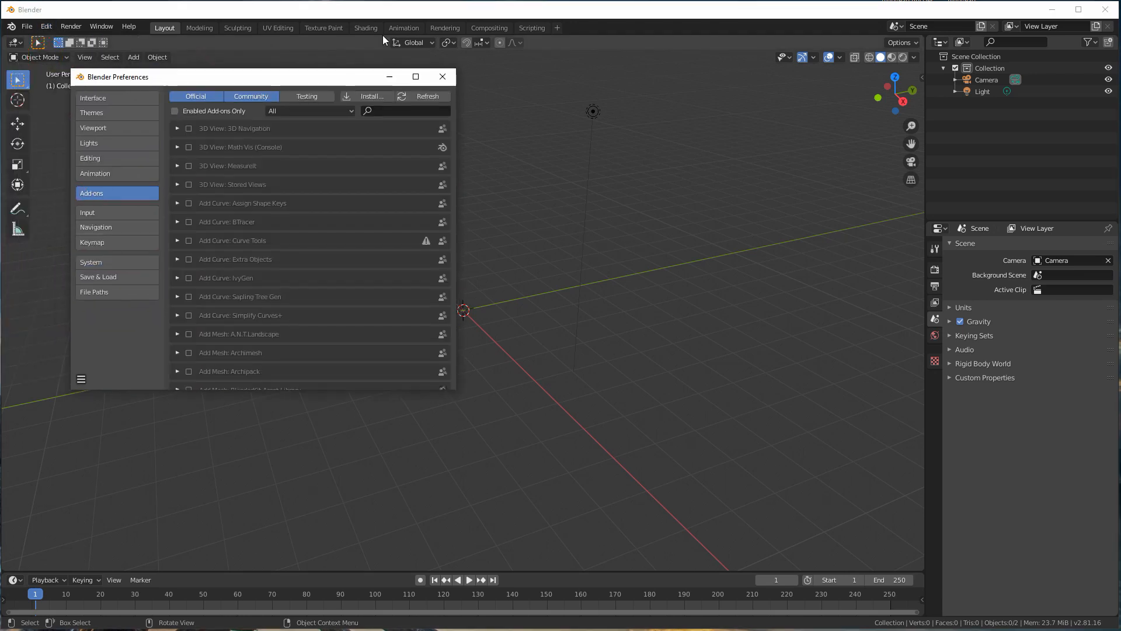
click(303, 111)
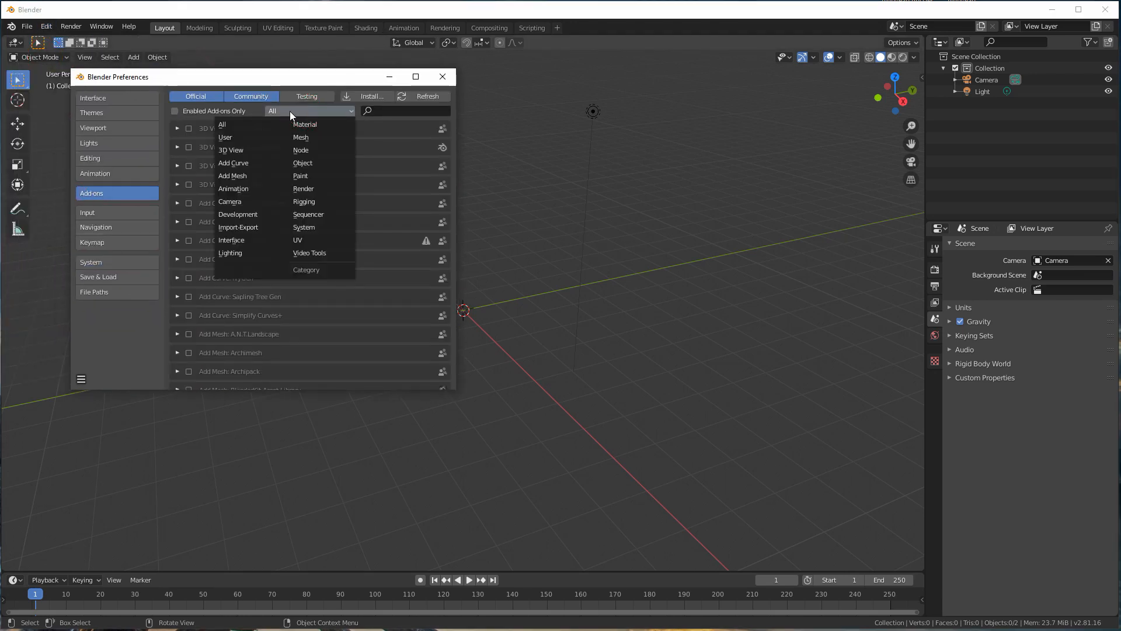
click(239, 177)
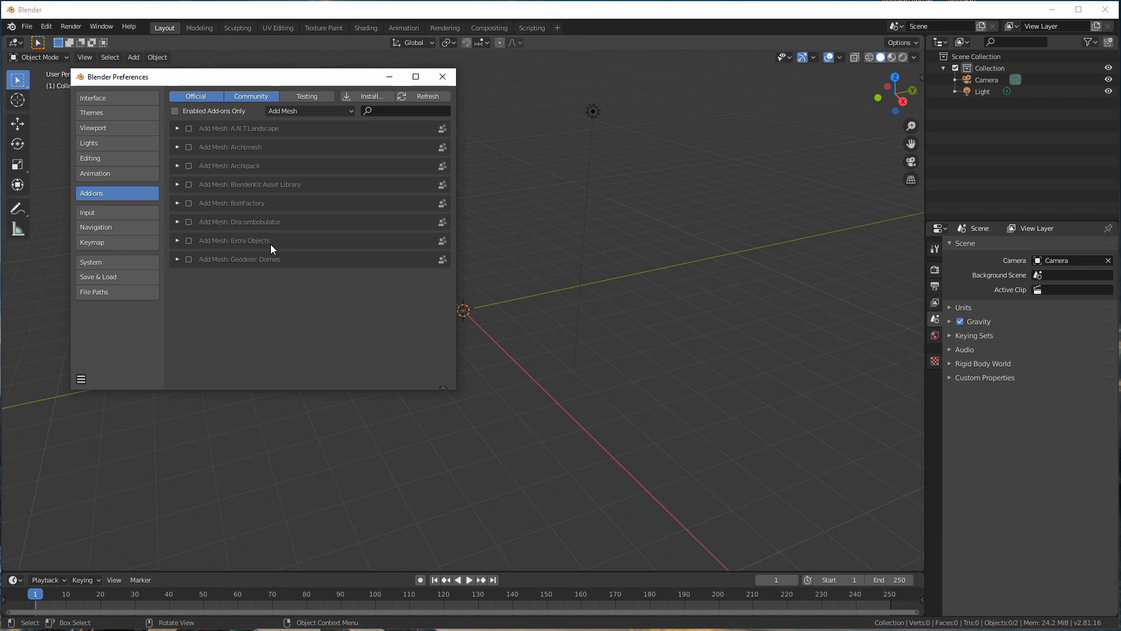
click(139, 56)
click(188, 203)
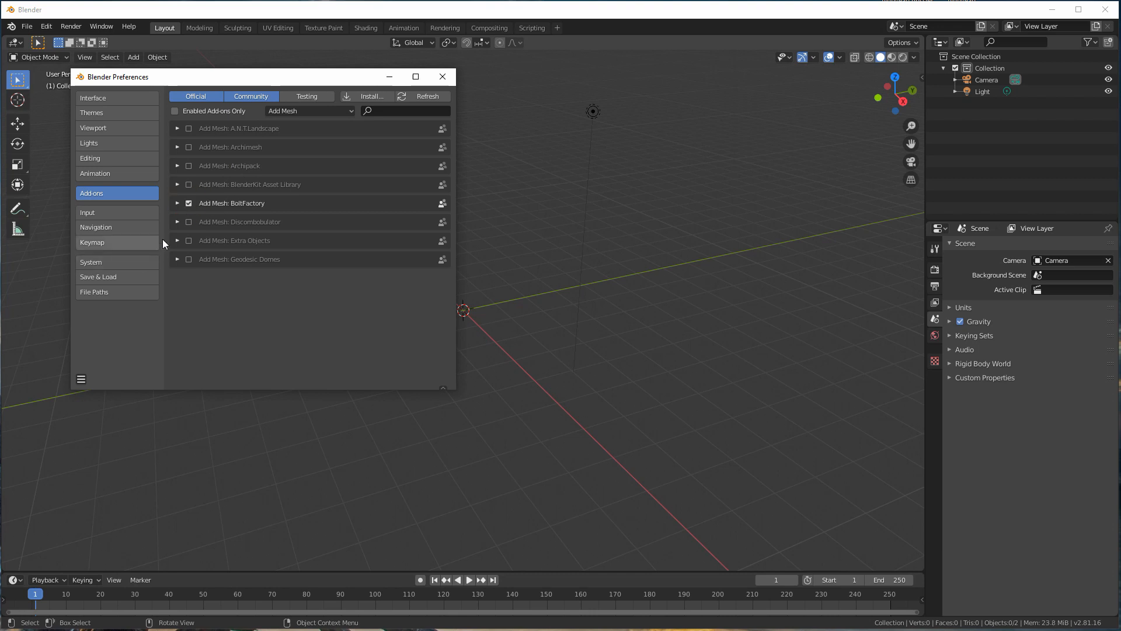
click(442, 77)
Step: Add a bolt mesh at the origin and look over its creation settings
click(133, 57)
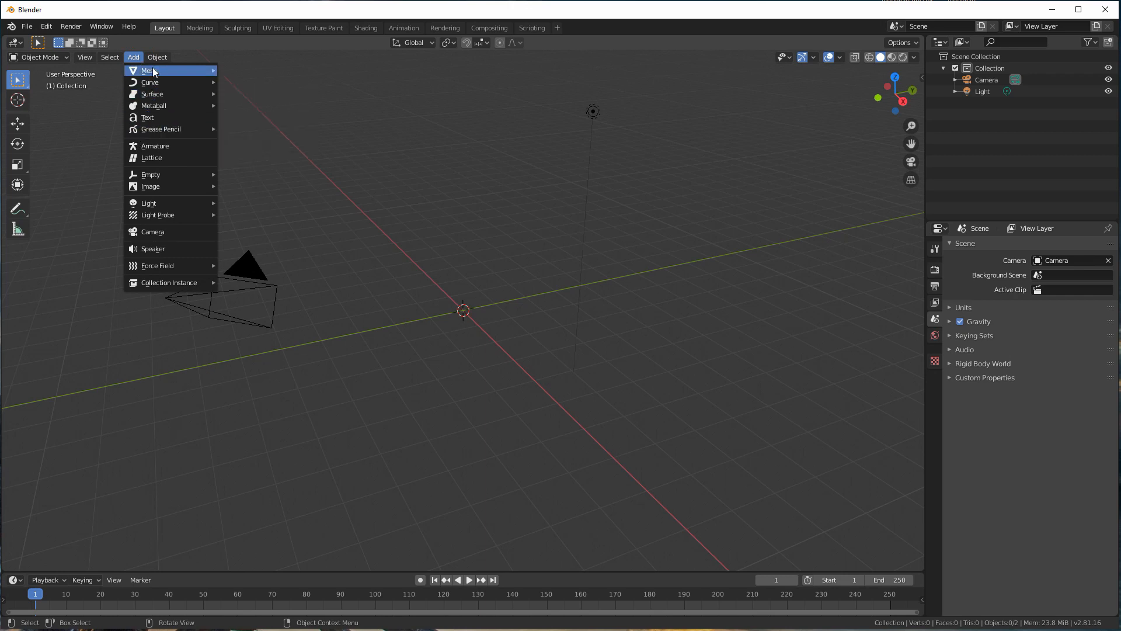
mouse_move(153, 71)
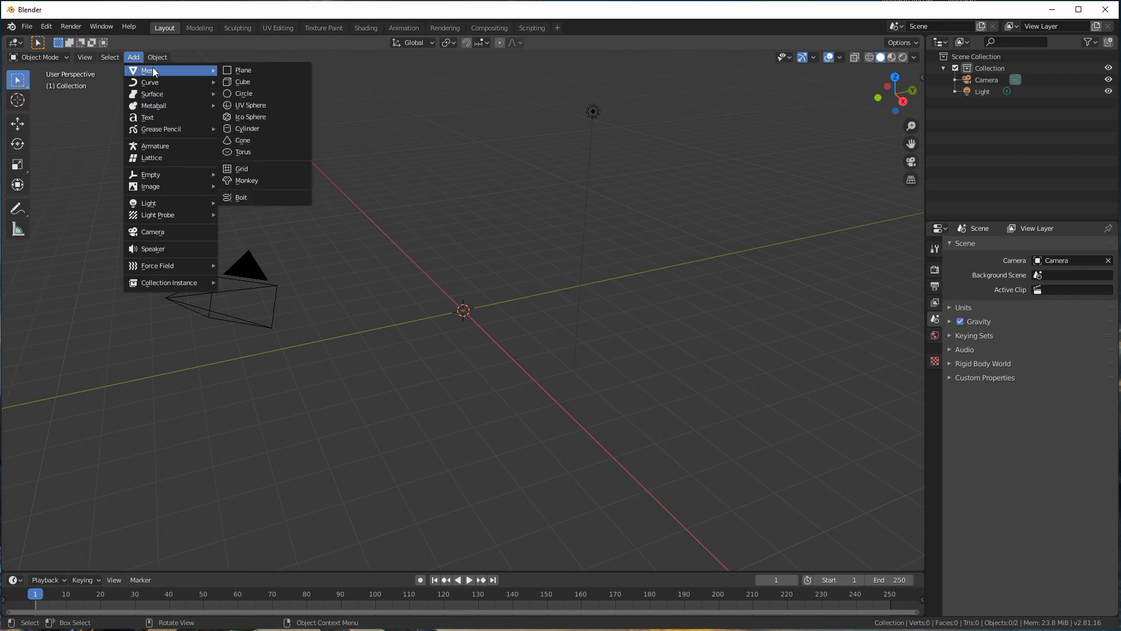
click(239, 198)
scroll(479, 263, down, 5)
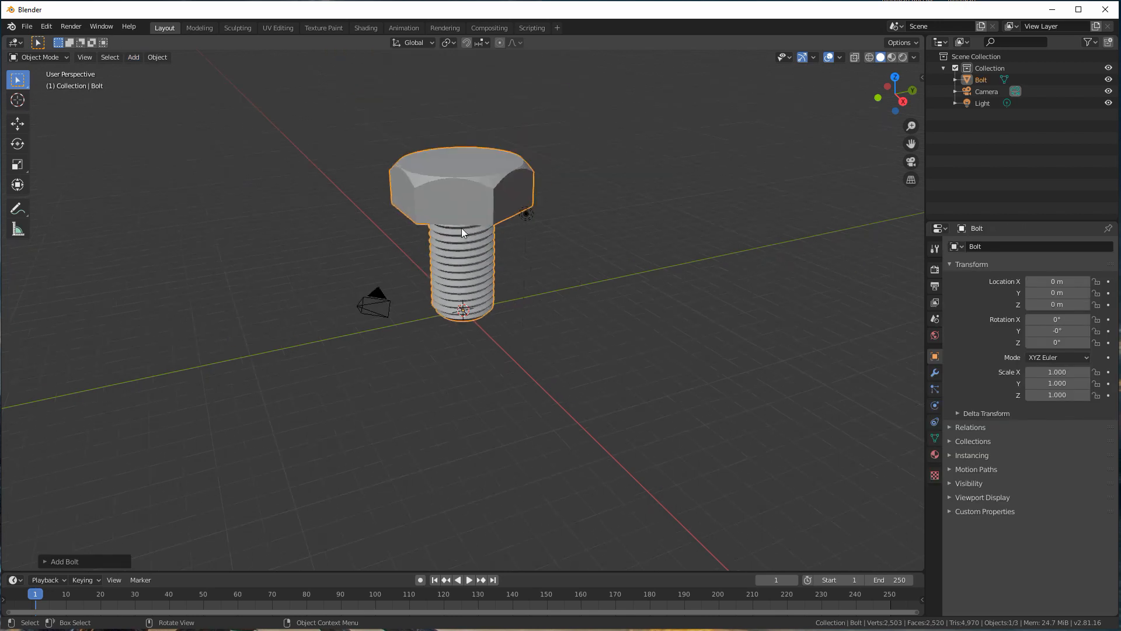
middle_drag(481, 234, 514, 224)
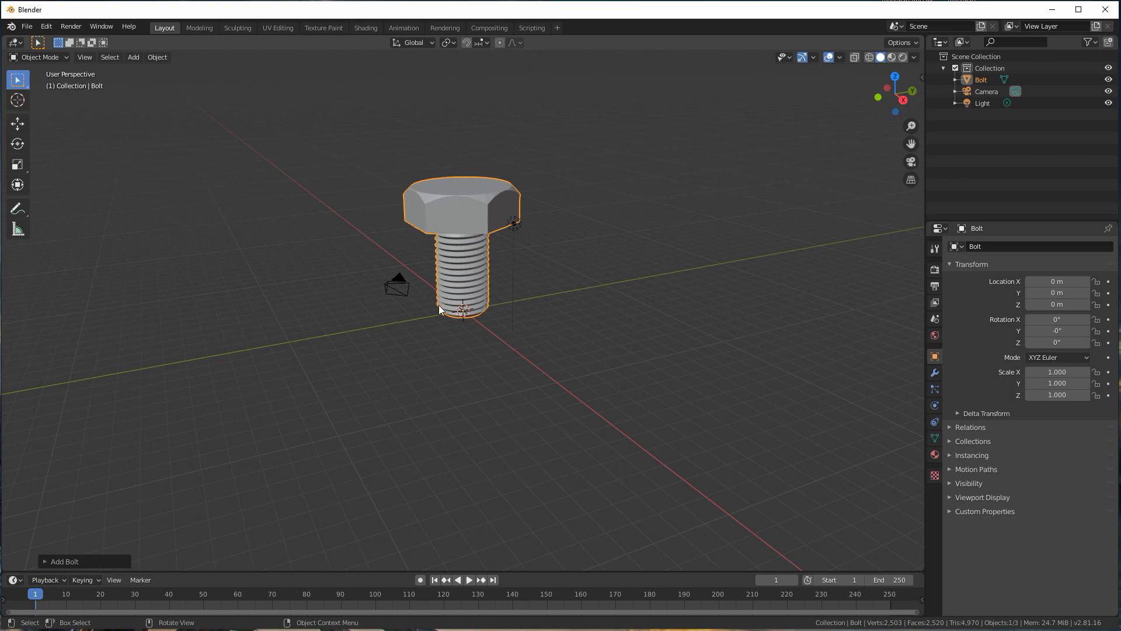
click(51, 561)
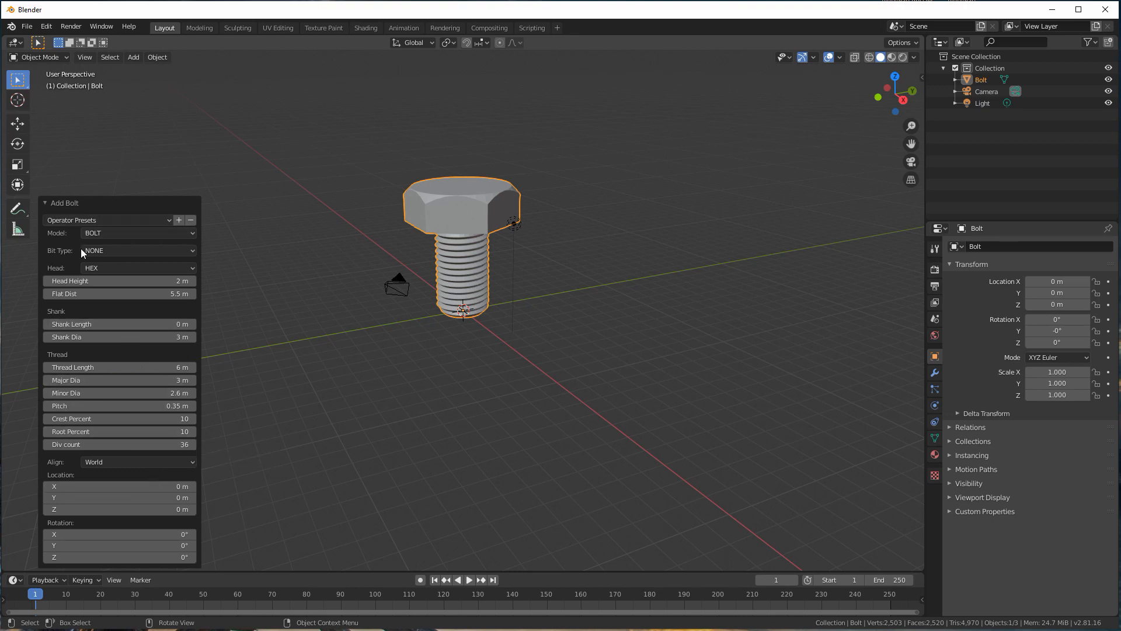
click(47, 203)
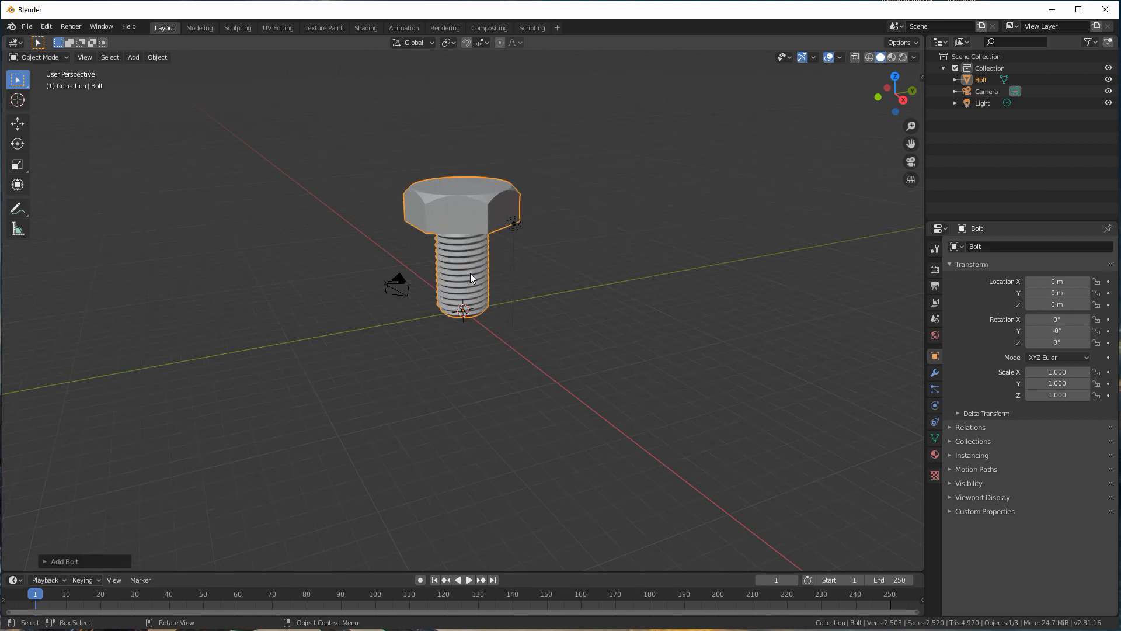
Step: Select the bolt, apply smooth shading and inspect its head
click(451, 214)
scroll(455, 209, up, 3)
middle_drag(455, 203, 450, 271)
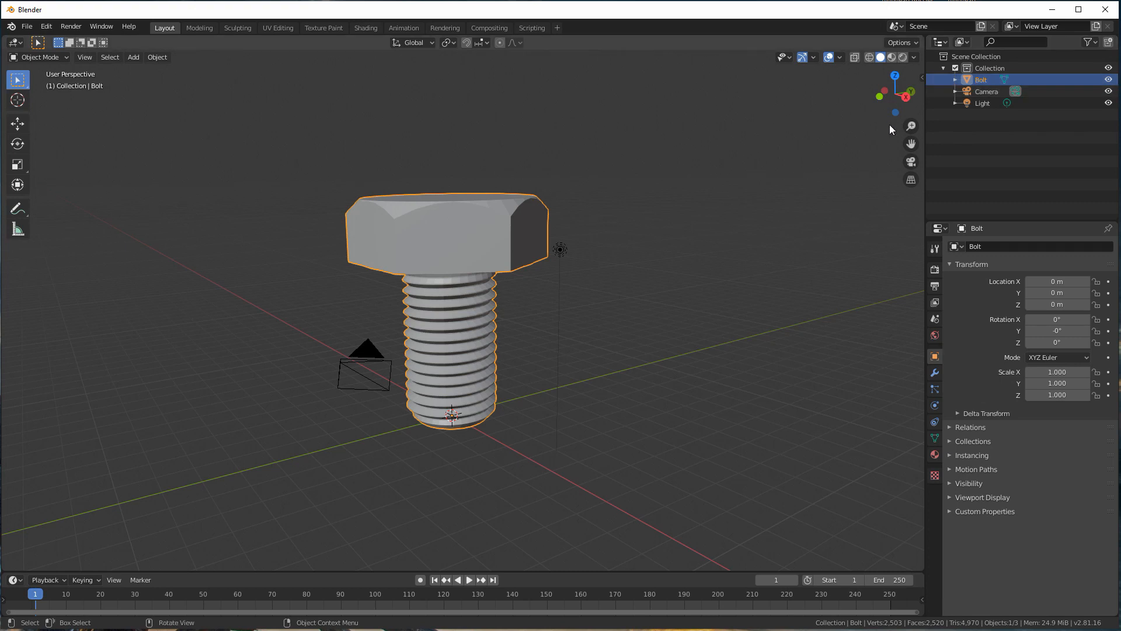
click(157, 58)
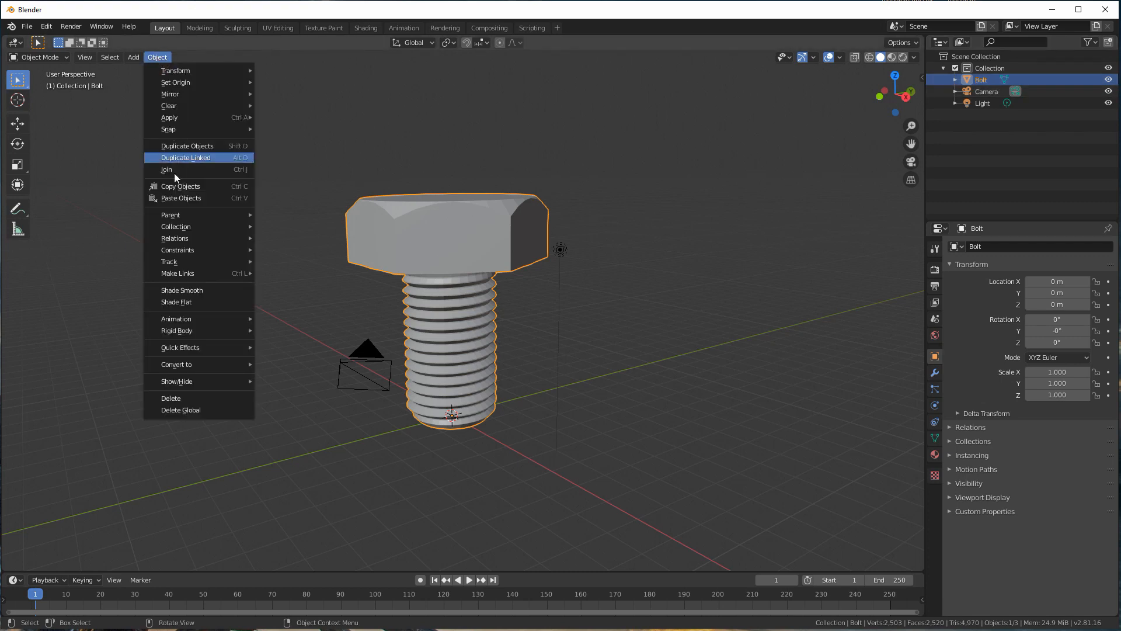
click(193, 291)
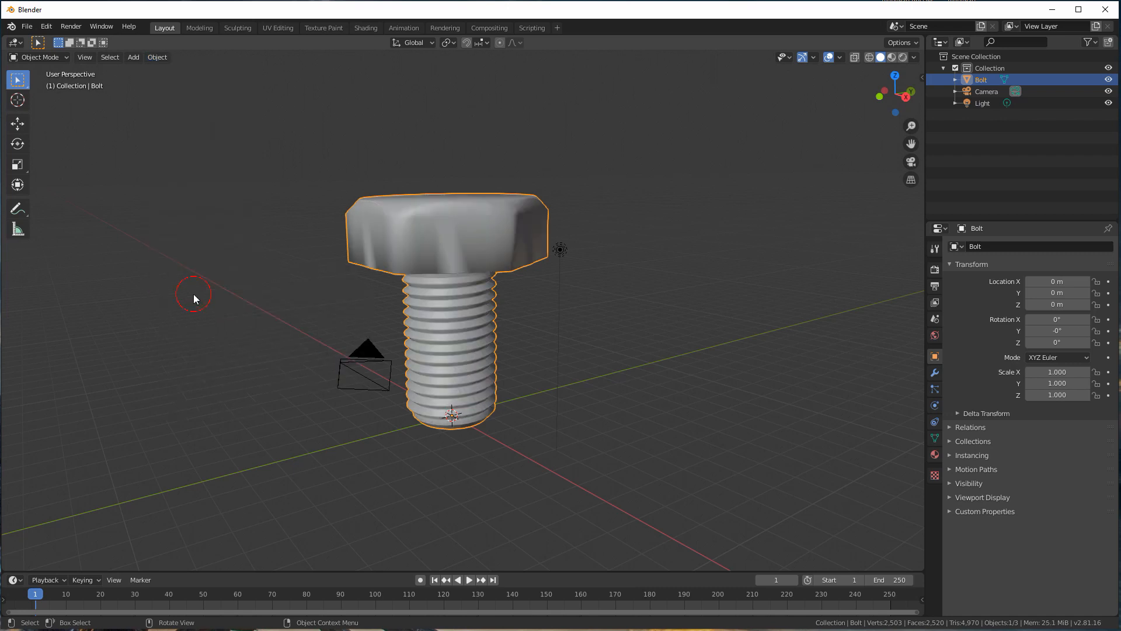
scroll(479, 260, down, 2)
mouse_move(466, 259)
middle_down()
mouse_move(416, 232)
mouse_move(450, 228)
mouse_move(447, 267)
mouse_move(440, 227)
mouse_move(441, 246)
mouse_move(452, 223)
mouse_move(416, 258)
mouse_move(393, 227)
mouse_move(439, 232)
middle_up()
scroll(447, 268, up, 3)
middle_drag(532, 221, 498, 243)
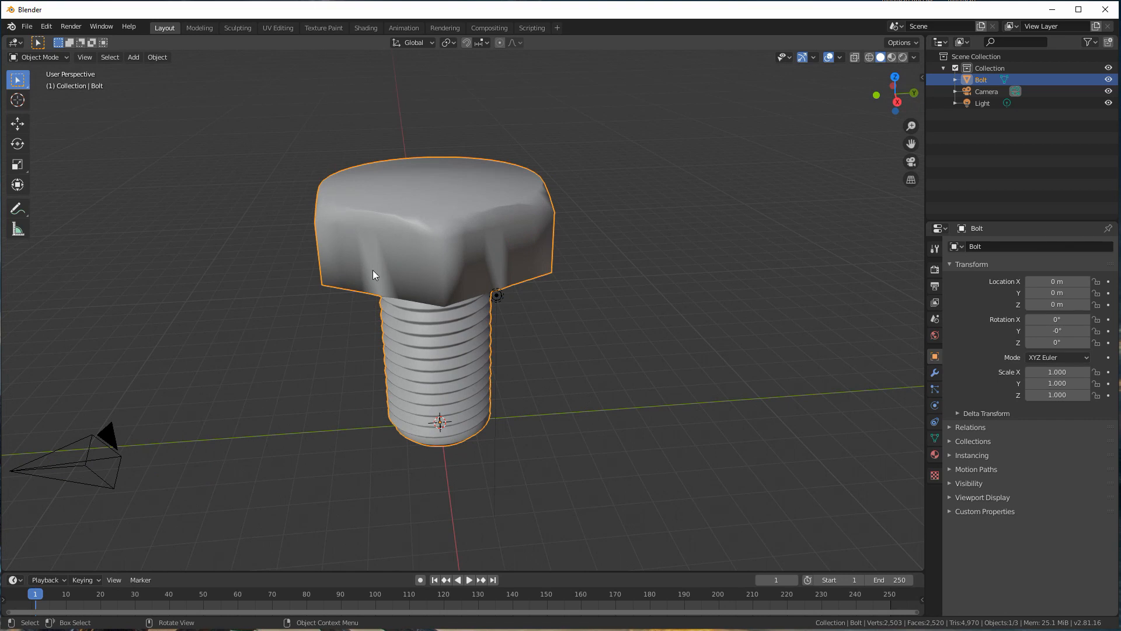
key(Tab)
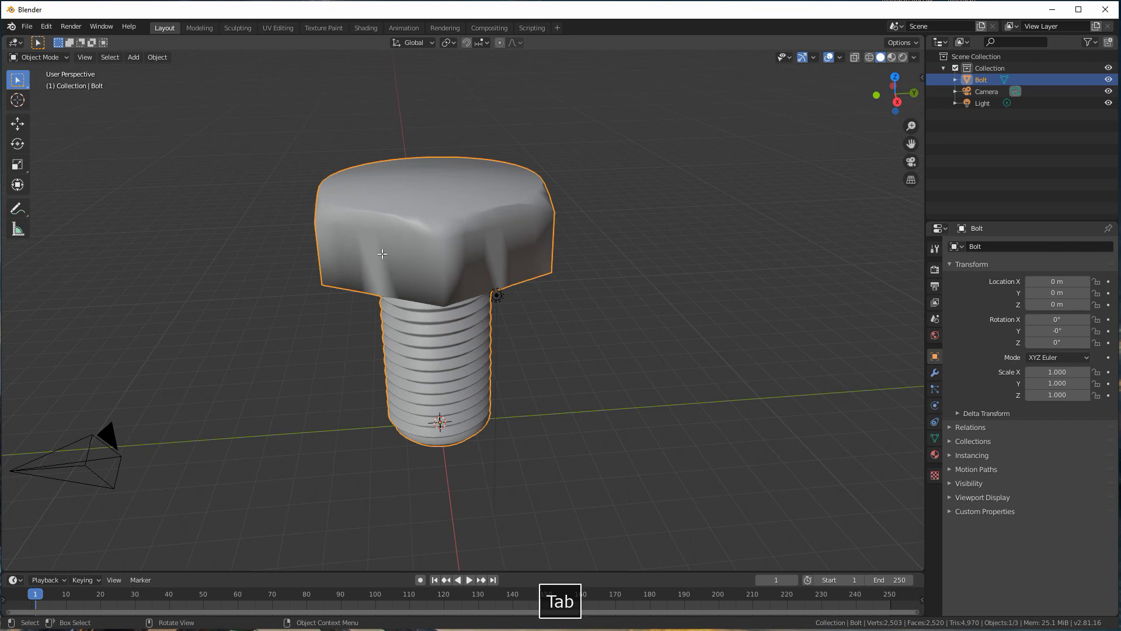
middle_drag(413, 262, 437, 253)
key(Tab)
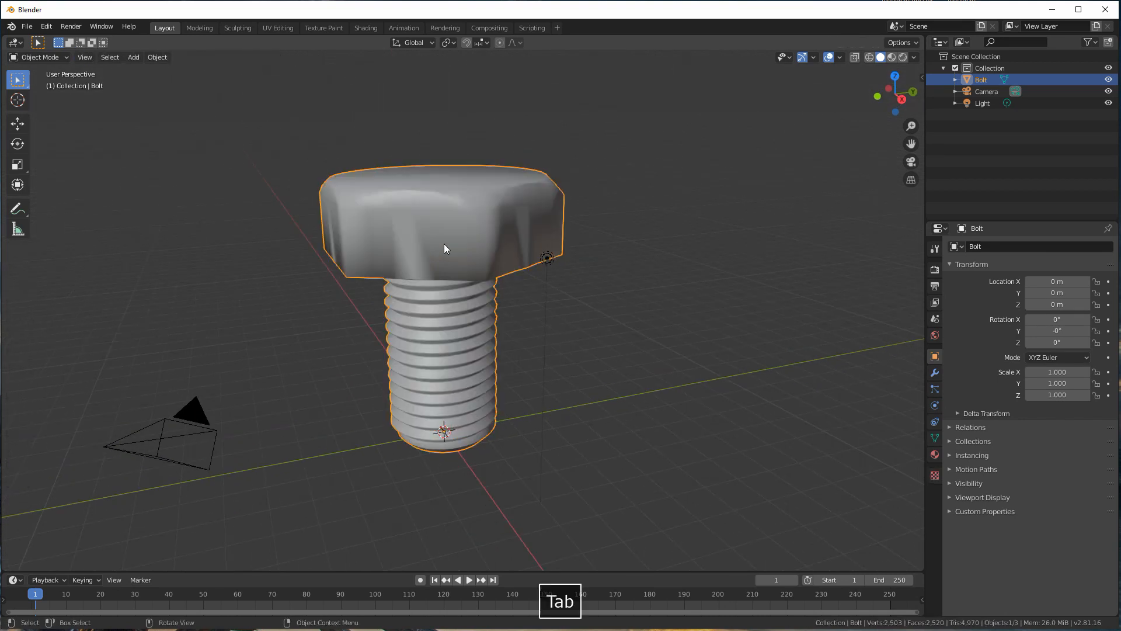
Step: Enable Auto Smooth in the bolt's normals settings
click(934, 438)
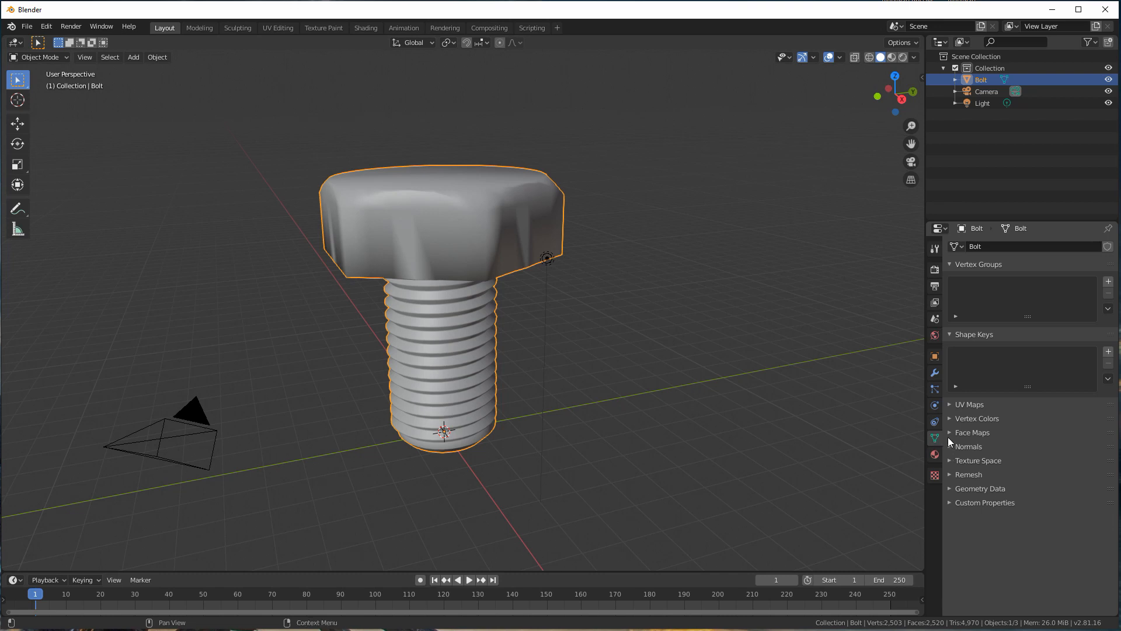
click(950, 447)
click(968, 461)
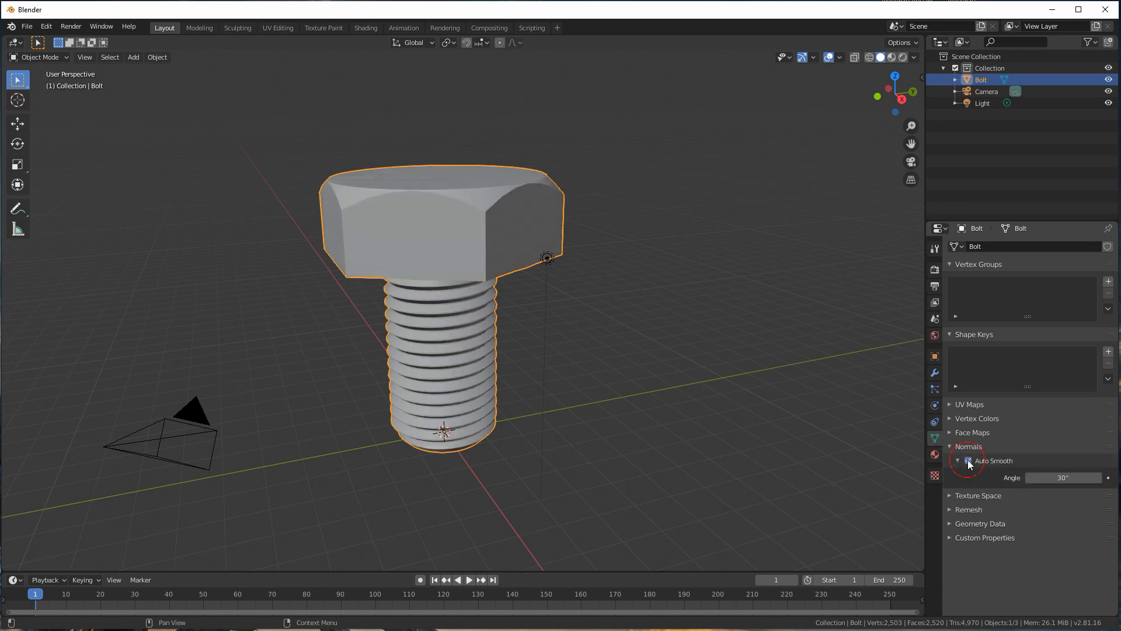
Step: Cut an edge loop around the sides of the bolt head and slide it close to the lower edge, factor about -0.78
middle_drag(526, 301, 484, 265)
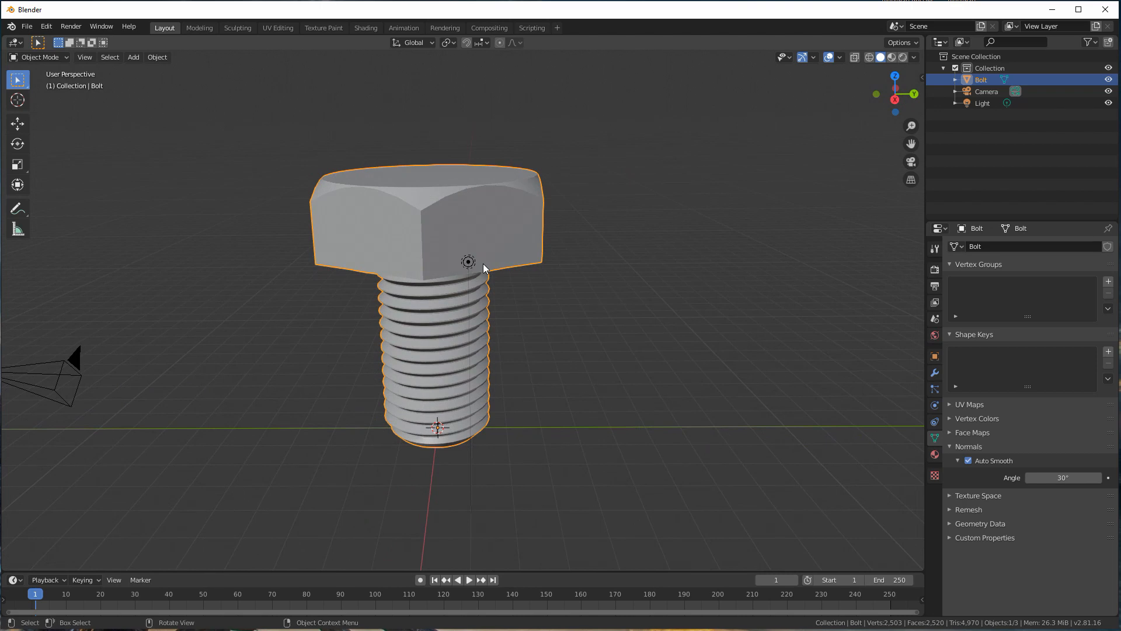
middle_drag(598, 265, 511, 228)
scroll(444, 202, up, 4)
middle_drag(444, 202, 432, 240)
scroll(429, 258, up, 2)
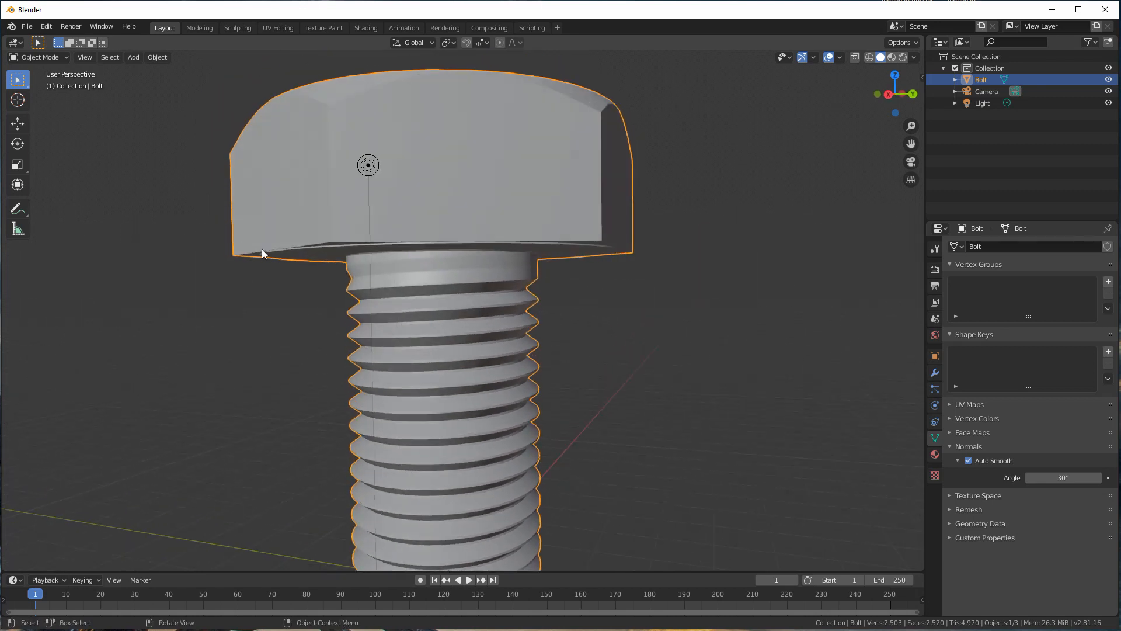
middle_drag(305, 258, 359, 219)
key(Tab)
key(ctrl)
key(ctrl+r)
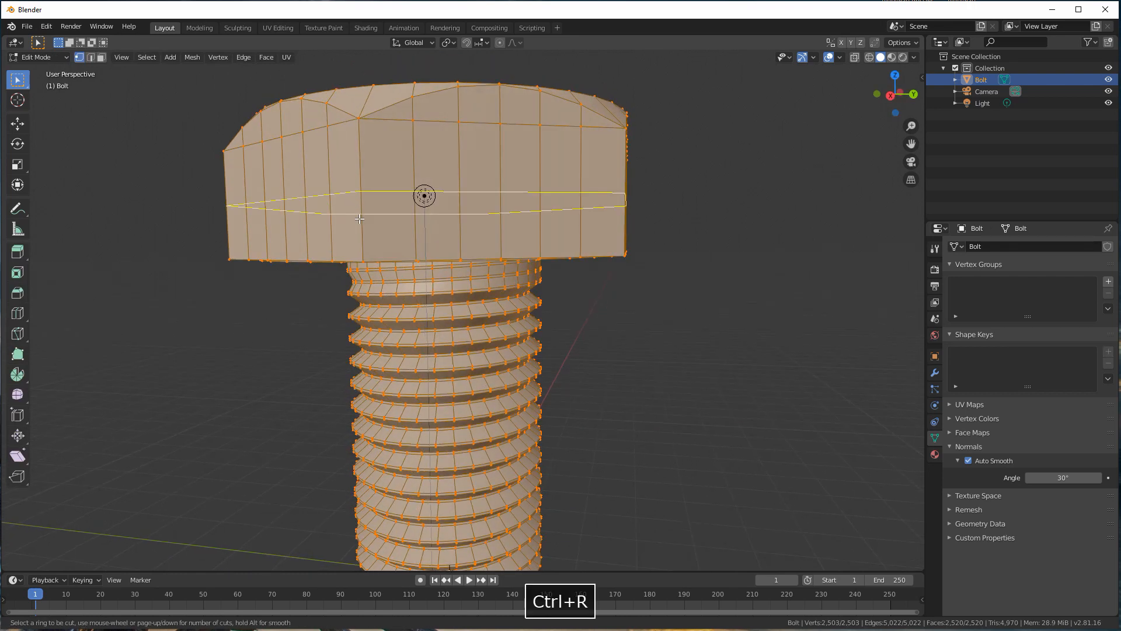
click(359, 218)
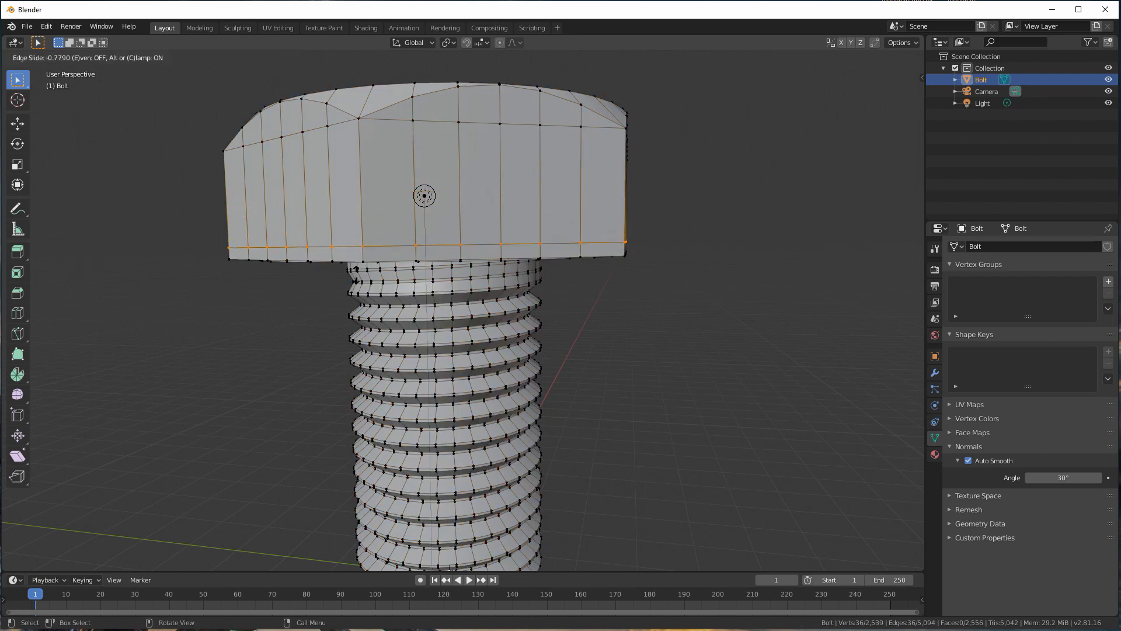
click(356, 269)
Step: From the front view with X-ray enabled, select all vertices along the underside of the bolt head
middle_drag(383, 254, 394, 237)
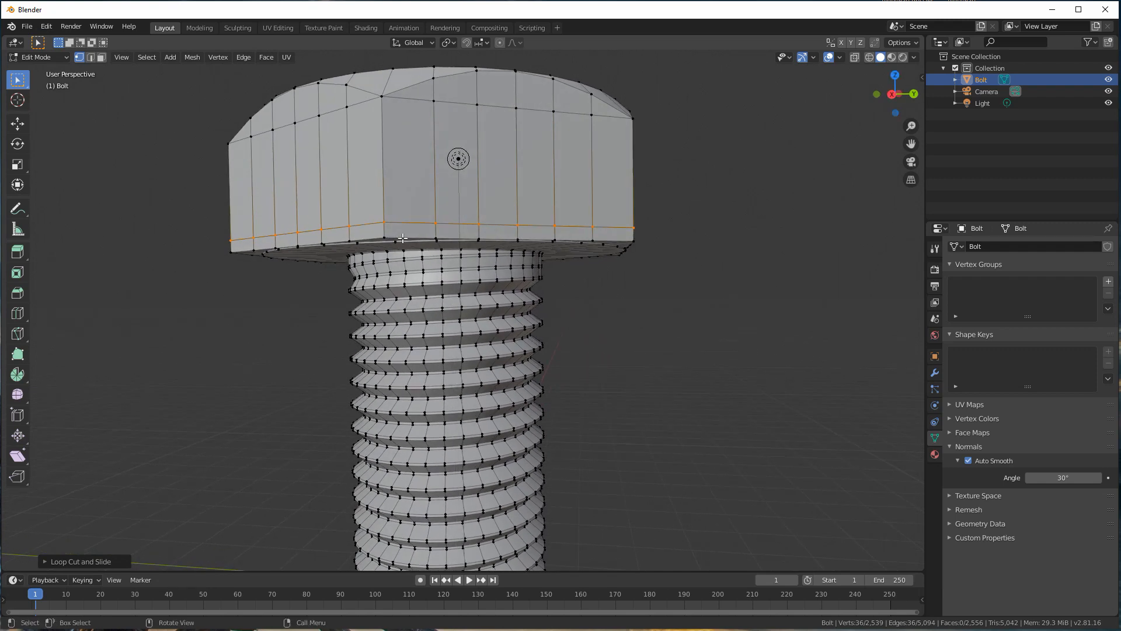
key(KP_1)
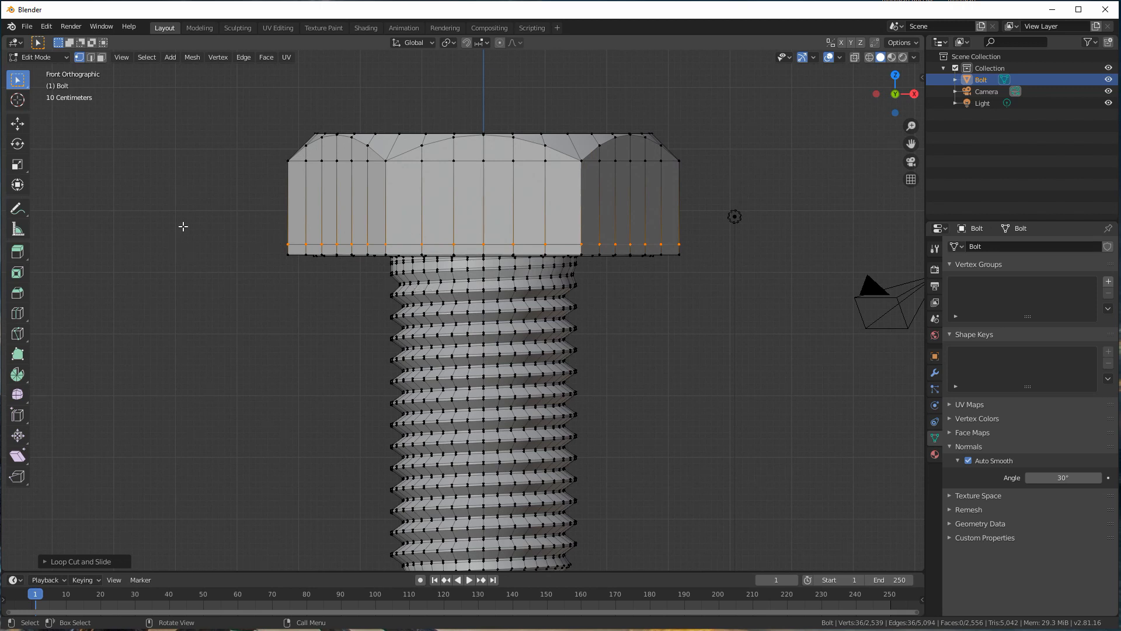
key(c)
mouse_move(278, 252)
mouse_down()
mouse_move(443, 264)
mouse_move(264, 258)
mouse_up()
click(266, 257)
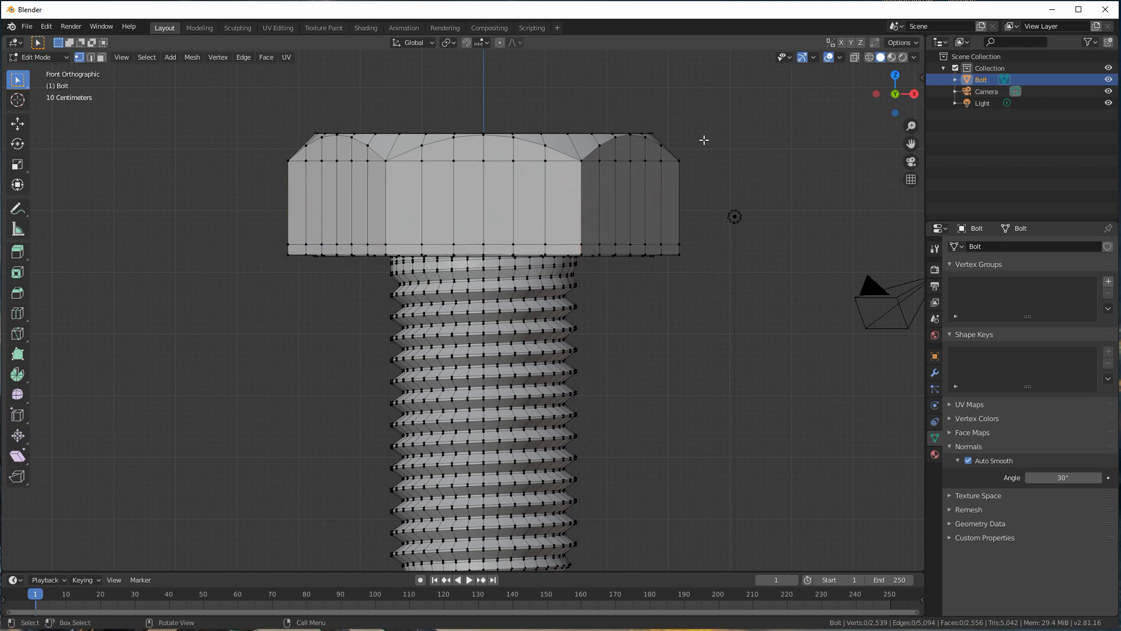
click(855, 57)
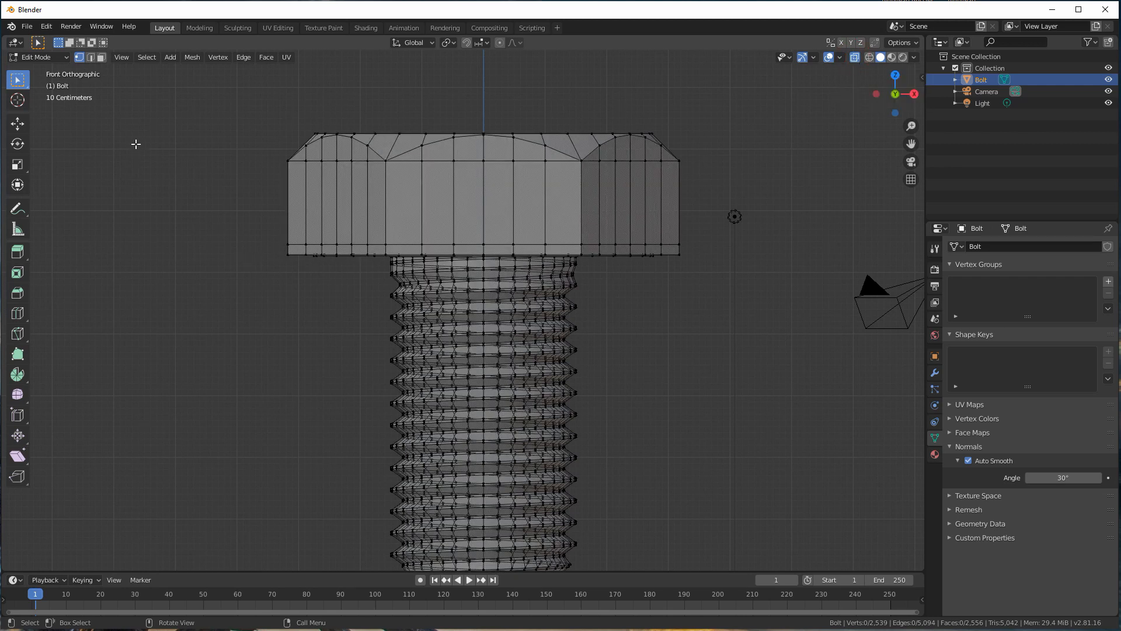
drag(277, 250, 692, 261)
Step: Deselect the shank and inner ring vertices under the bolt head, keeping only the outer rim vertices selected
middle_drag(538, 350, 445, 258)
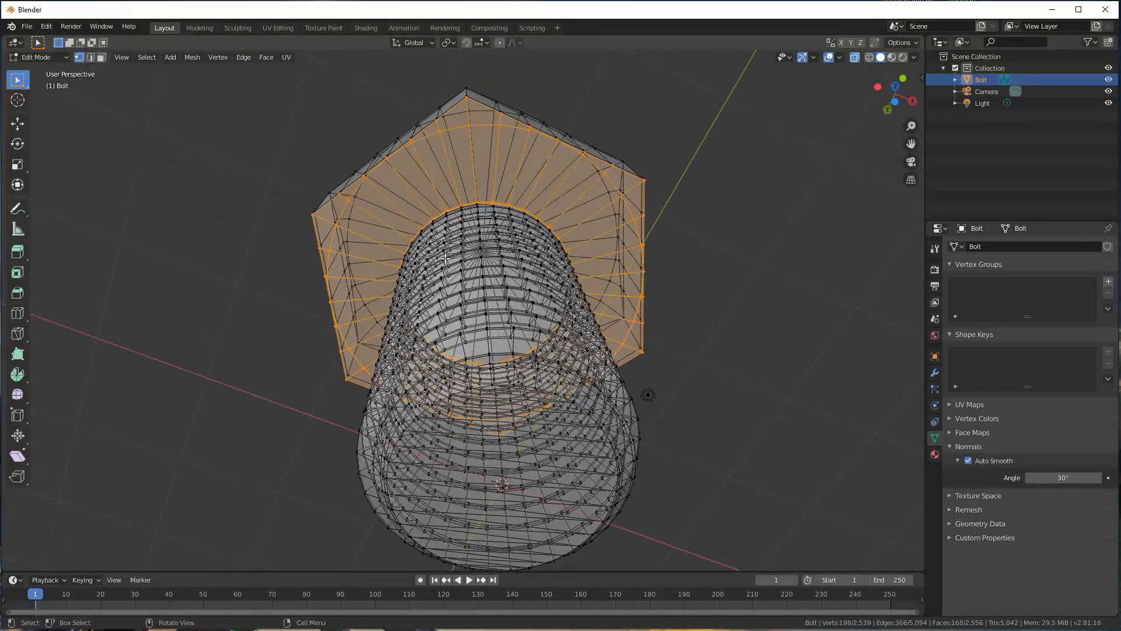
key(c)
mouse_move(385, 211)
middle_down()
mouse_move(479, 208)
mouse_move(522, 227)
middle_up()
key(Escape)
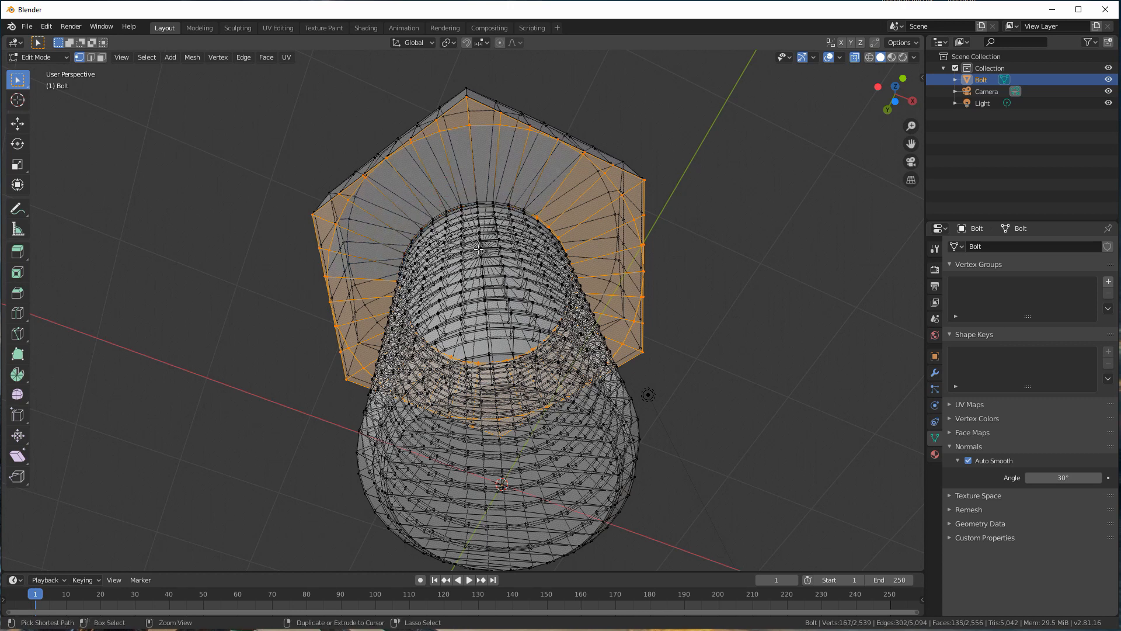
key(c)
mouse_move(526, 216)
middle_down()
mouse_move(555, 251)
mouse_move(584, 246)
middle_up()
key(Escape)
key(c)
middle_drag(403, 324, 423, 339)
ctrl+drag(425, 338, 501, 372)
ctrl+drag(497, 326, 556, 368)
key(c)
middle_drag(582, 324, 575, 278)
ctrl+drag(574, 278, 574, 282)
middle_drag(514, 288, 476, 351)
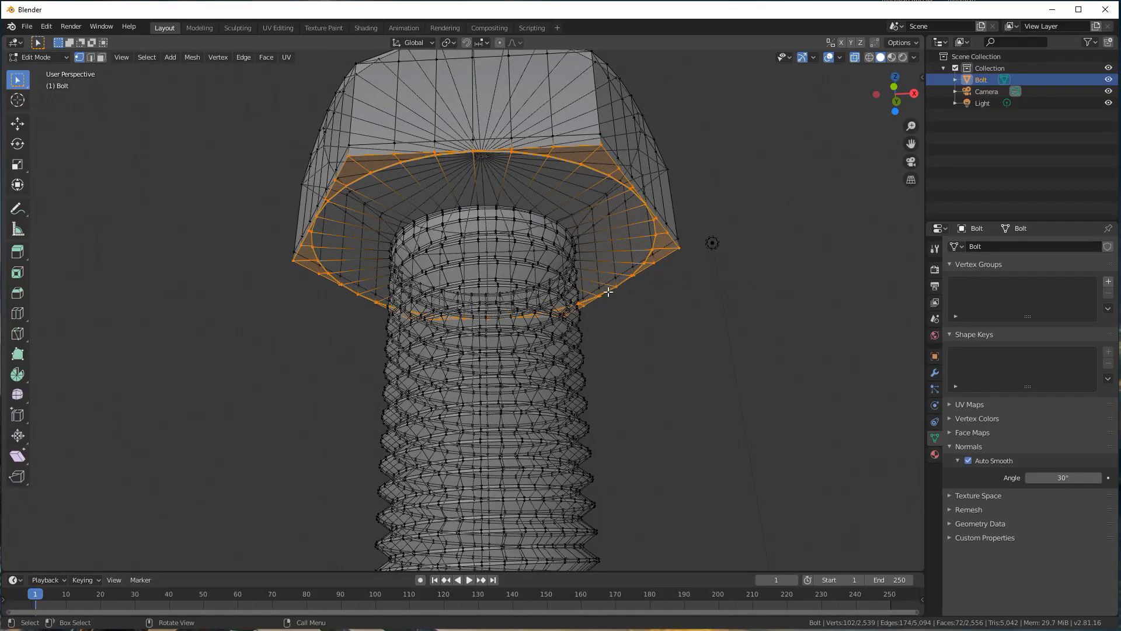
Step: Scale the selected outer rim under the bolt head inward to about 0.96 to form the chamfer
mouse_move(431, 200)
middle_down()
mouse_move(444, 220)
mouse_move(450, 202)
middle_up()
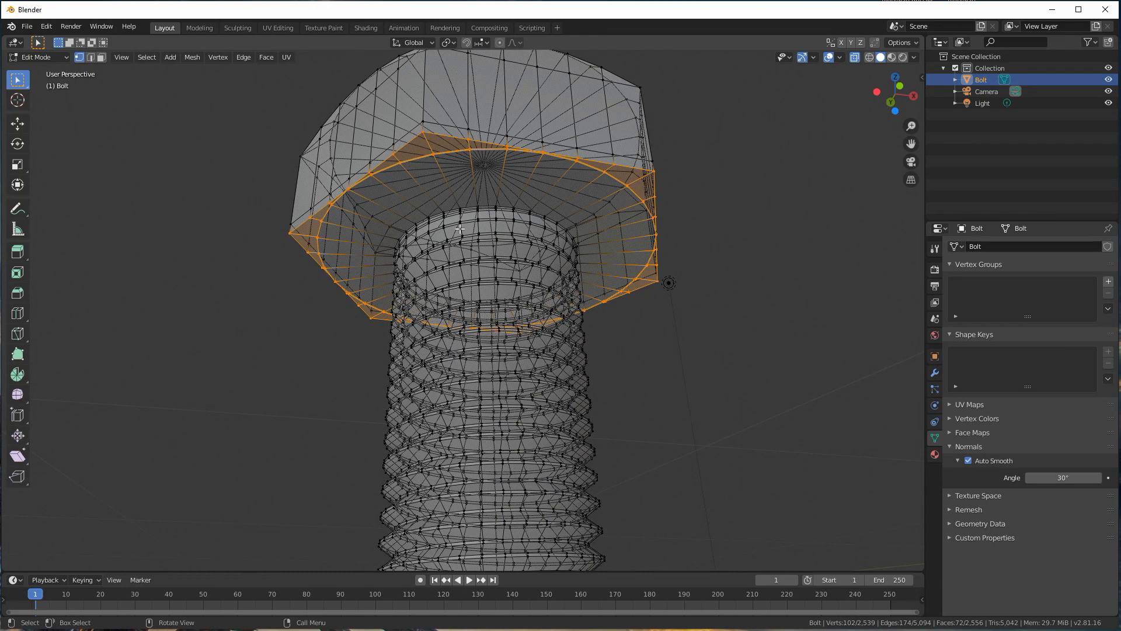
middle_drag(507, 191, 502, 234)
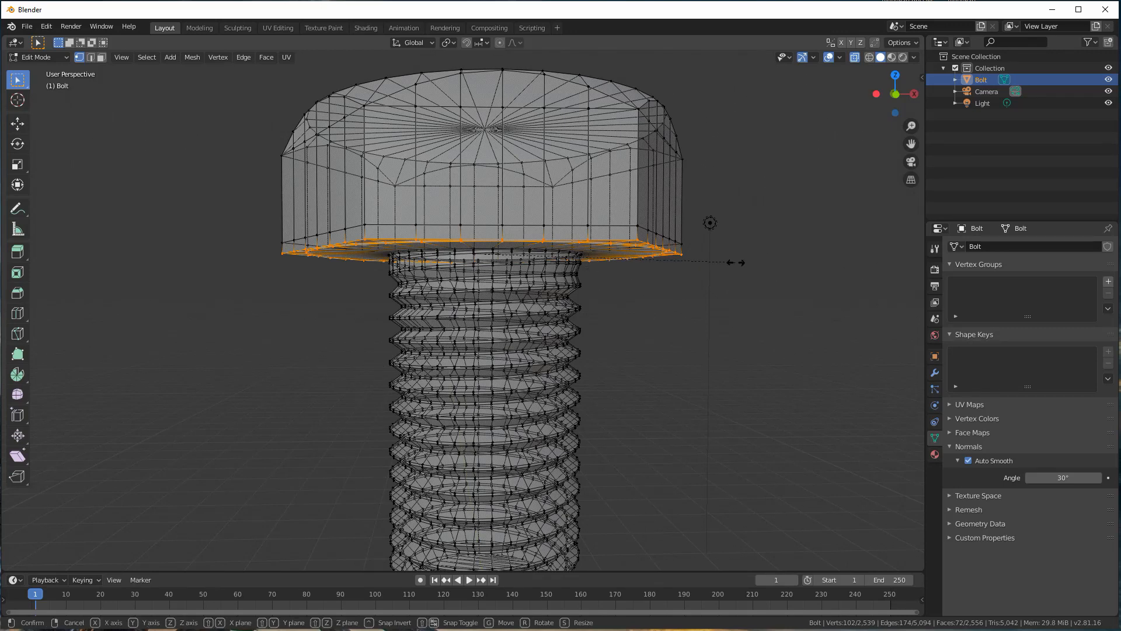
key(s)
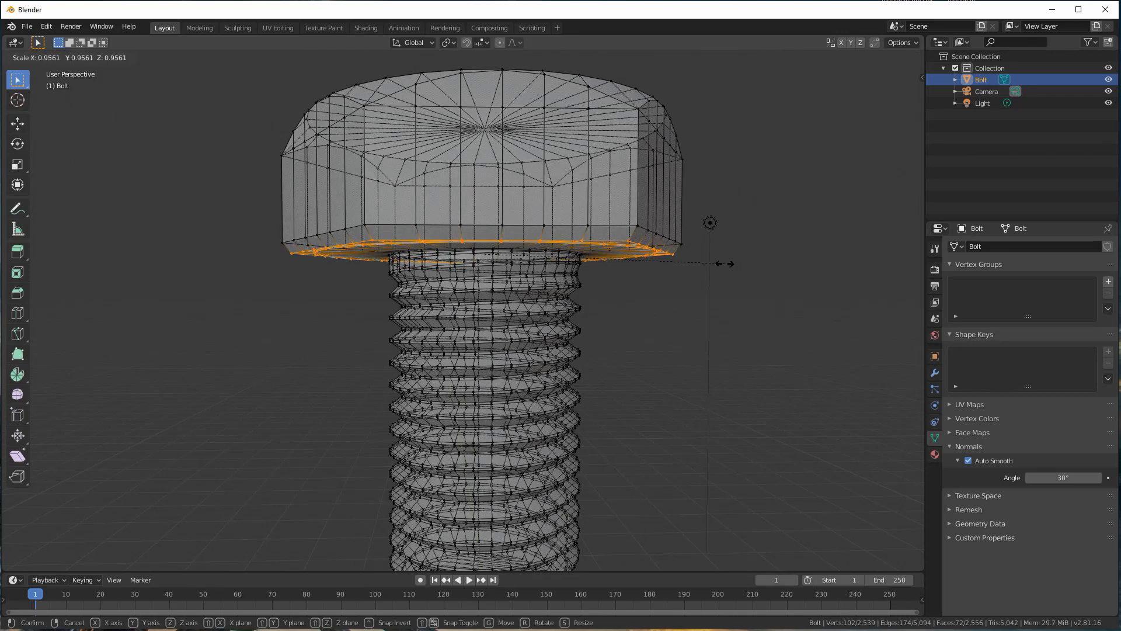
click(720, 261)
middle_drag(569, 230, 521, 226)
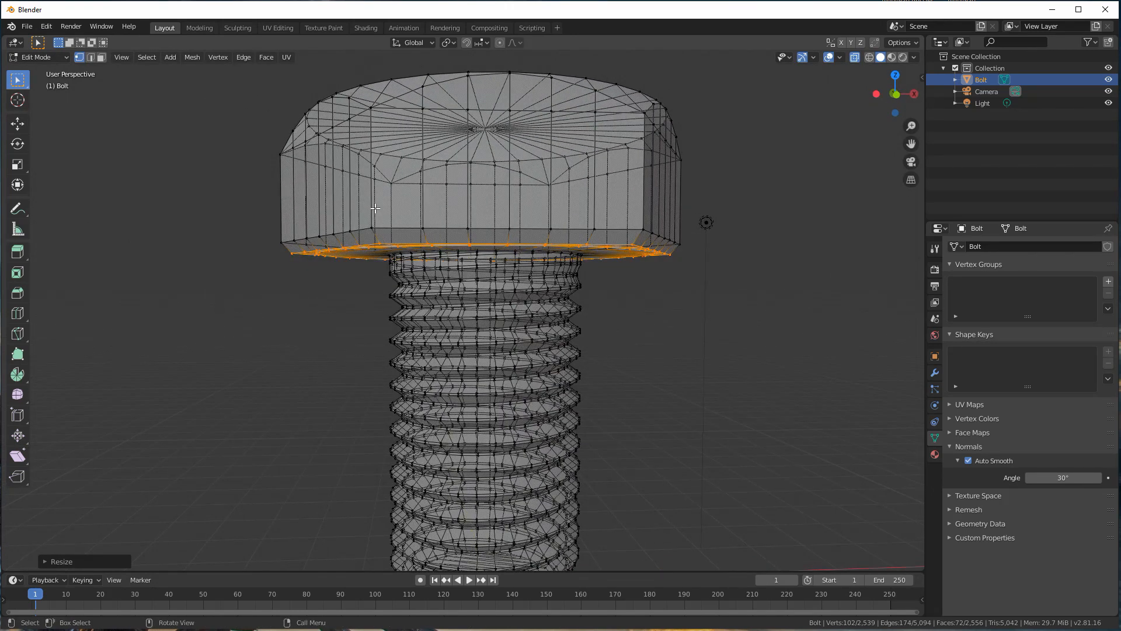
Step: In edge select mode, select the horizontal edge loop running around the head just above its lower chamfer
alt+click(423, 227)
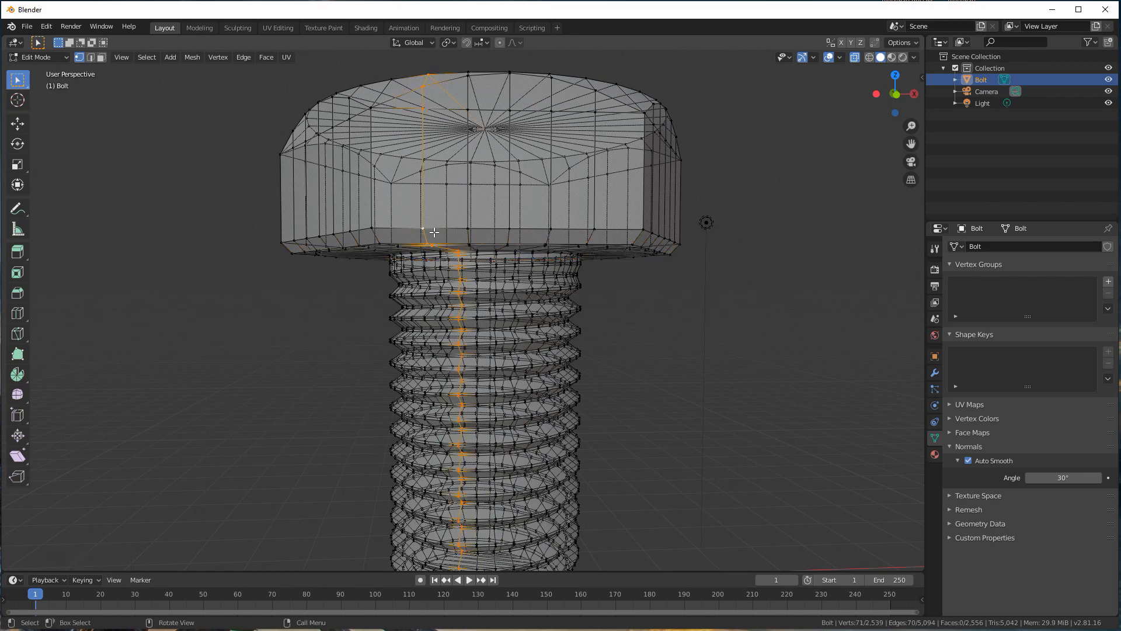
ctrl+alt+click(428, 231)
middle_drag(428, 232, 399, 228)
click(91, 57)
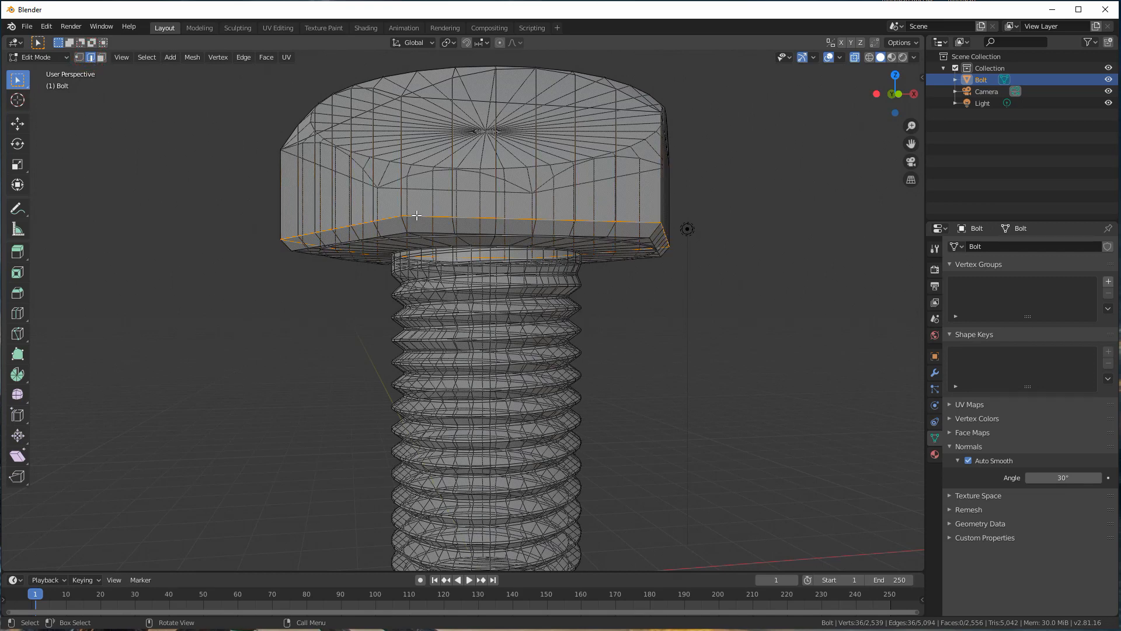
middle_drag(419, 216, 407, 227)
key(alt)
alt+click(393, 229)
middle_drag(394, 228, 190, 140)
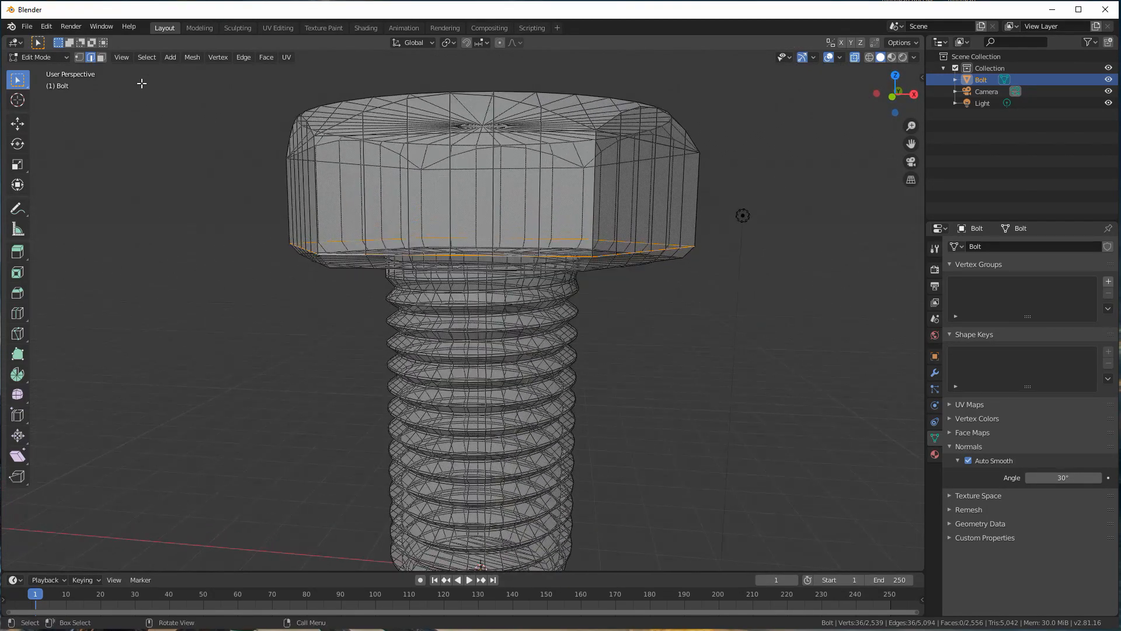
Step: Nudge the selected edge loop slightly along the Z axis with the Move tool to adjust the chamfer's height
click(17, 124)
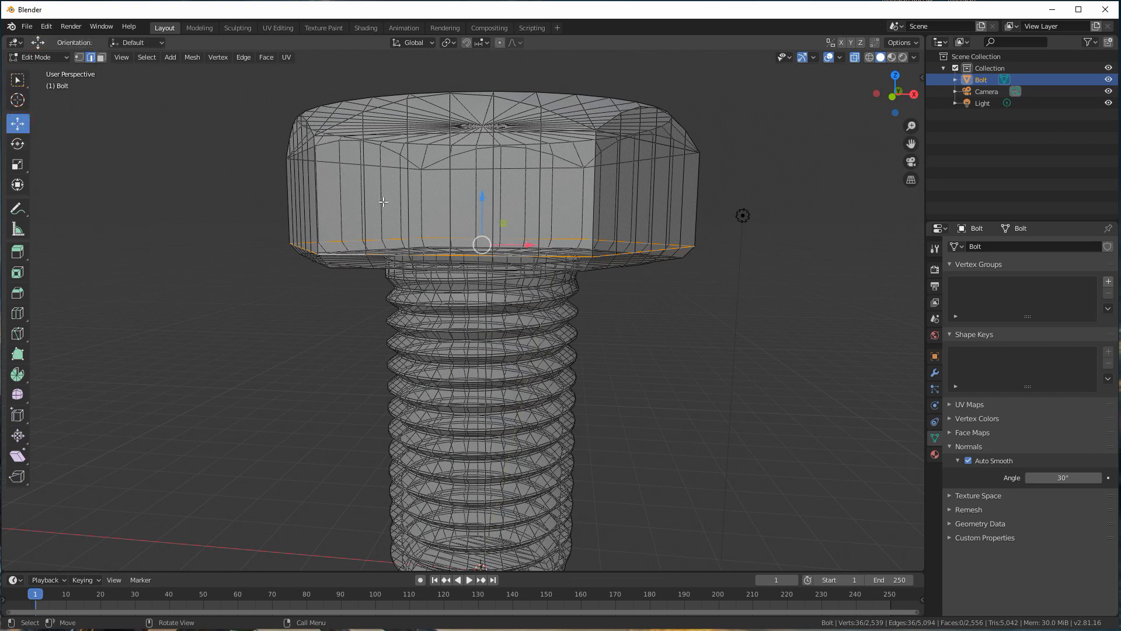
drag(482, 197, 484, 200)
middle_drag(484, 202, 418, 207)
drag(474, 203, 475, 198)
middle_drag(355, 205, 776, 83)
Step: Return to Object Mode, disable X-ray and check the whole bolt from above
key(Tab)
click(855, 57)
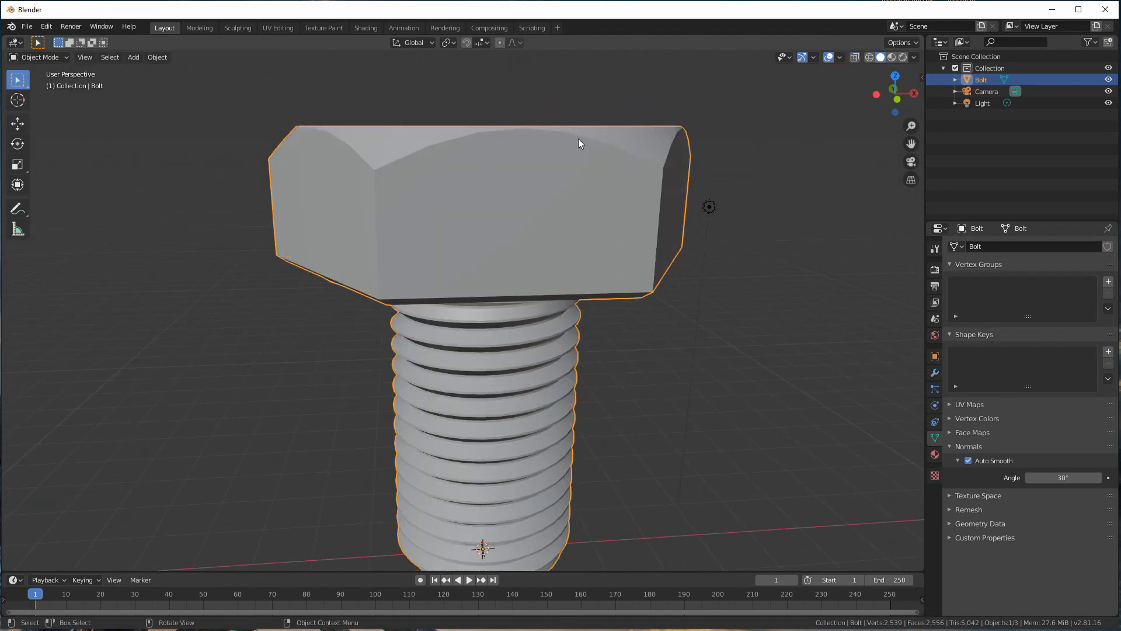
scroll(578, 143, down, 6)
middle_drag(548, 223, 478, 284)
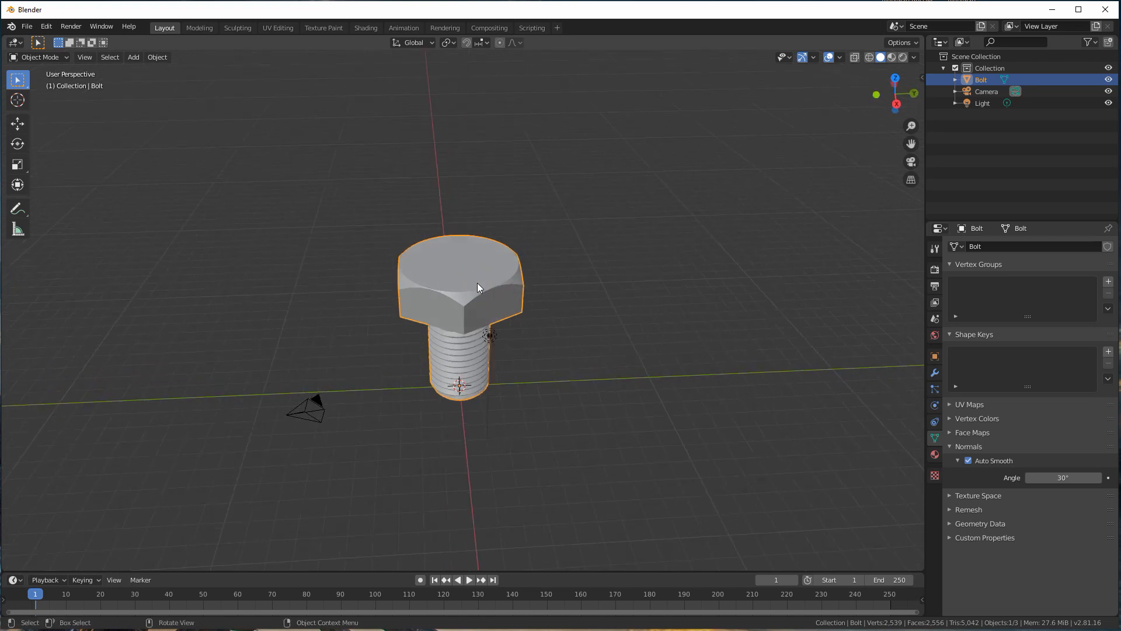
Step: Create a new collection under the Scene Collection and name it Boulonq&Ecrous
right_click(982, 58)
click(936, 56)
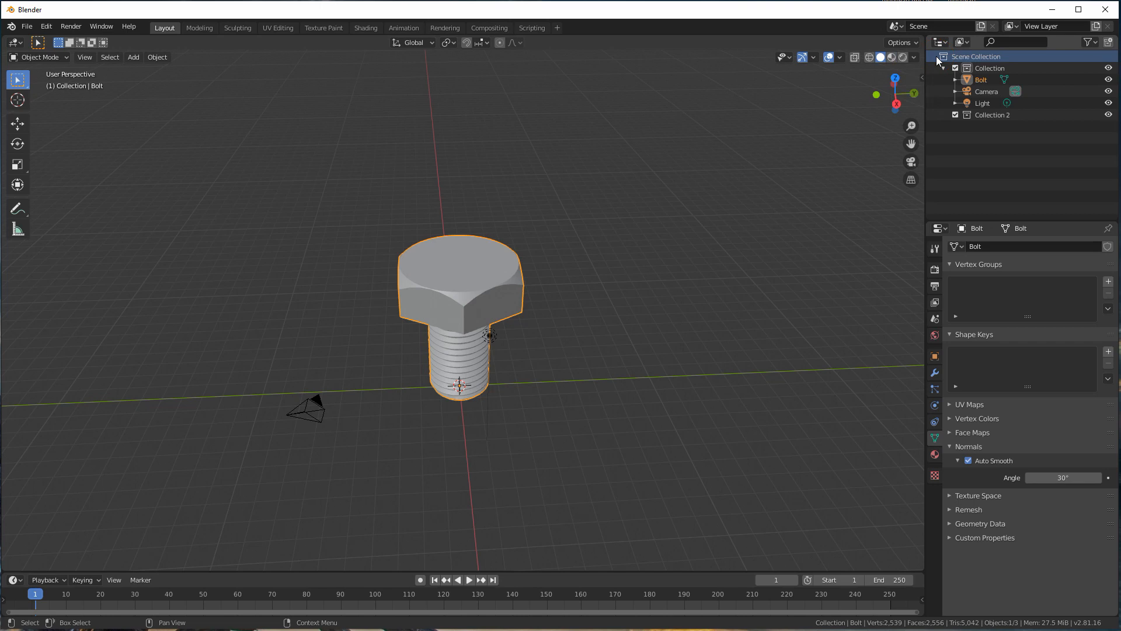
double_click(987, 115)
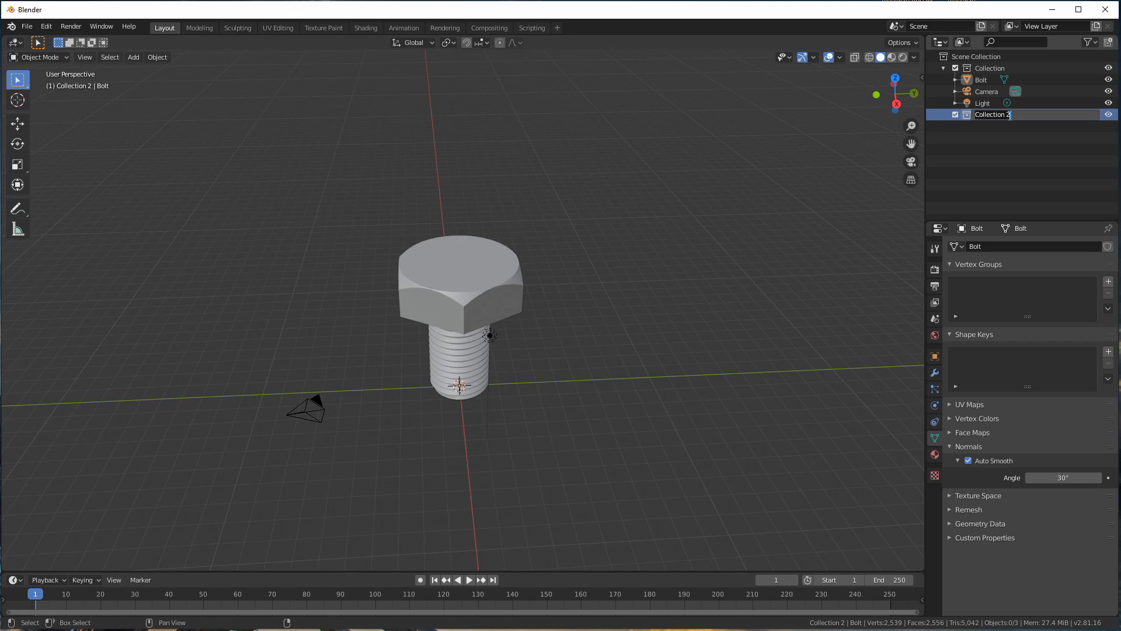
text(Boulon&Ecrous)
click(996, 114)
text(q)
key(Return)
Step: Put the bolt into the Boulonq&Ecrous collection and leave that collection expanded
drag(983, 80, 993, 119)
click(955, 107)
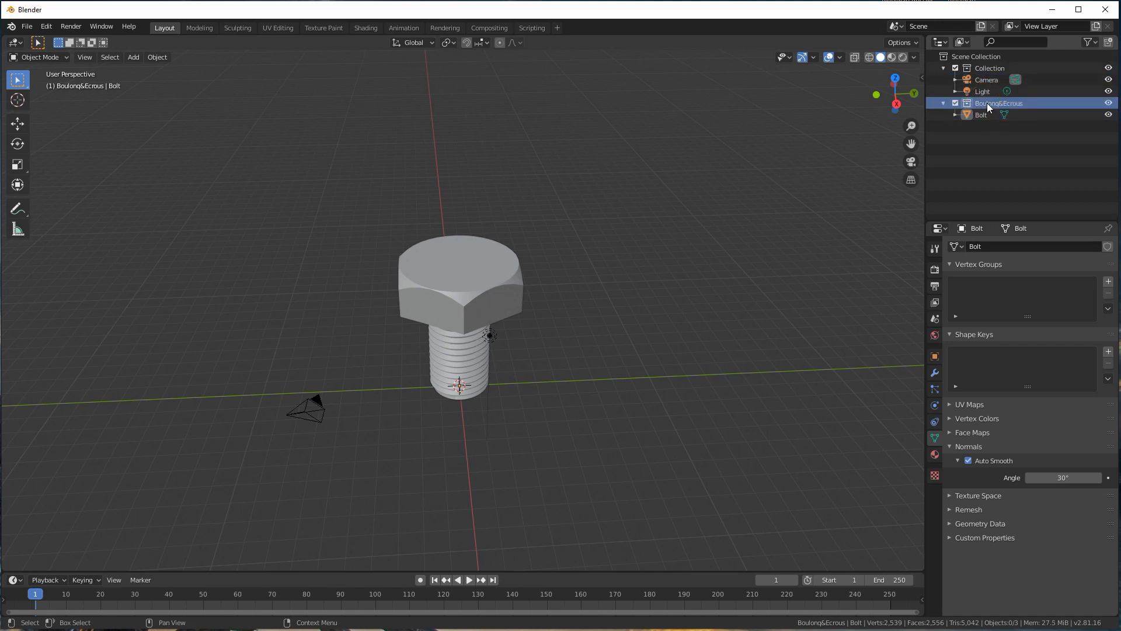
click(943, 103)
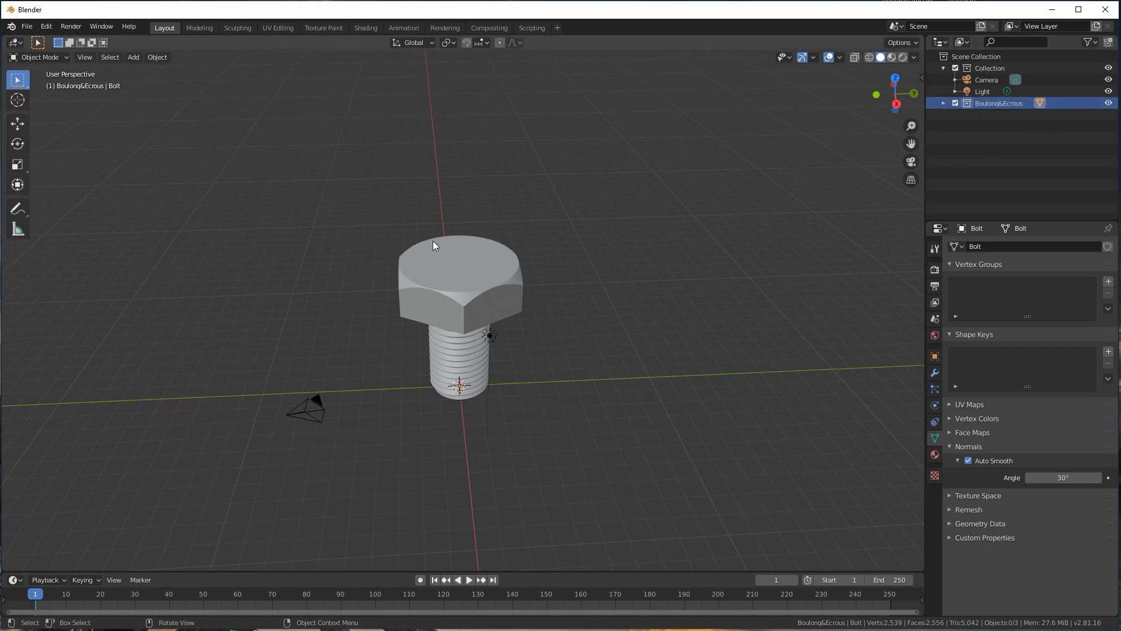
click(944, 103)
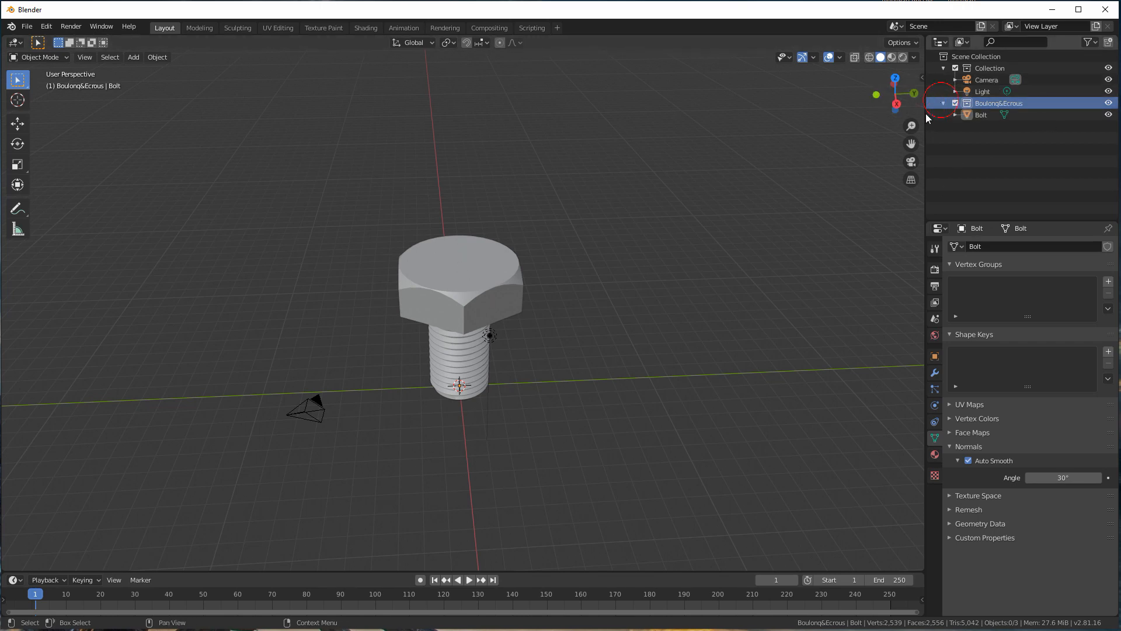
Step: Move the bolt along the Y axis to about -12.85 m, clear of the world origin
click(480, 260)
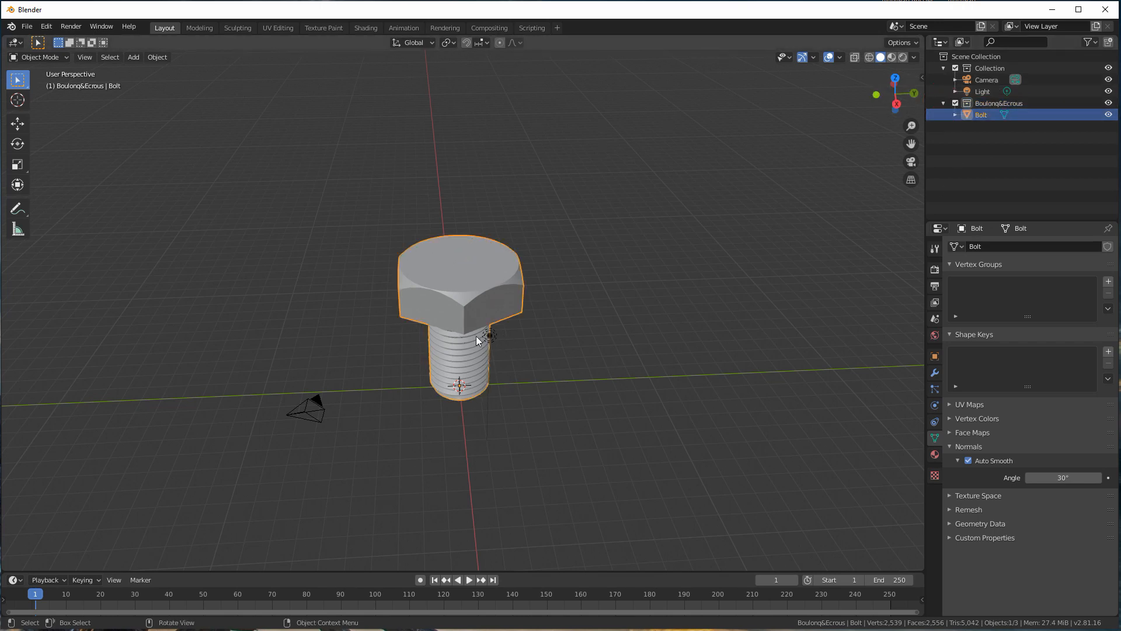
click(17, 123)
drag(503, 383, 250, 395)
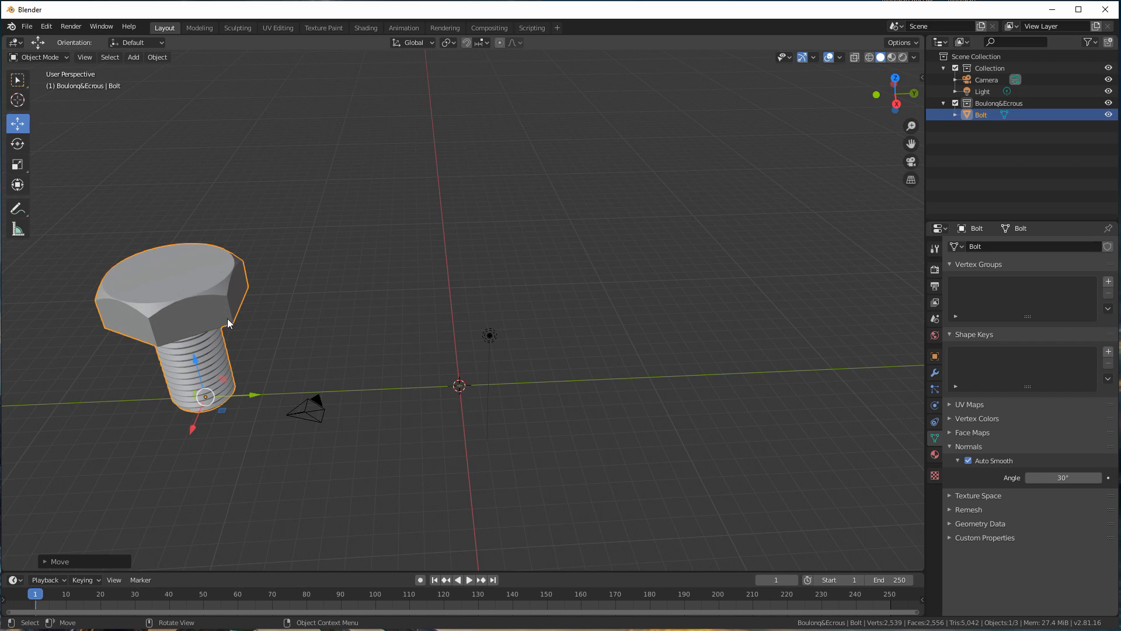
Step: Add a cylinder mesh at the world origin with 6 vertices as the nut's base
click(132, 58)
mouse_move(167, 70)
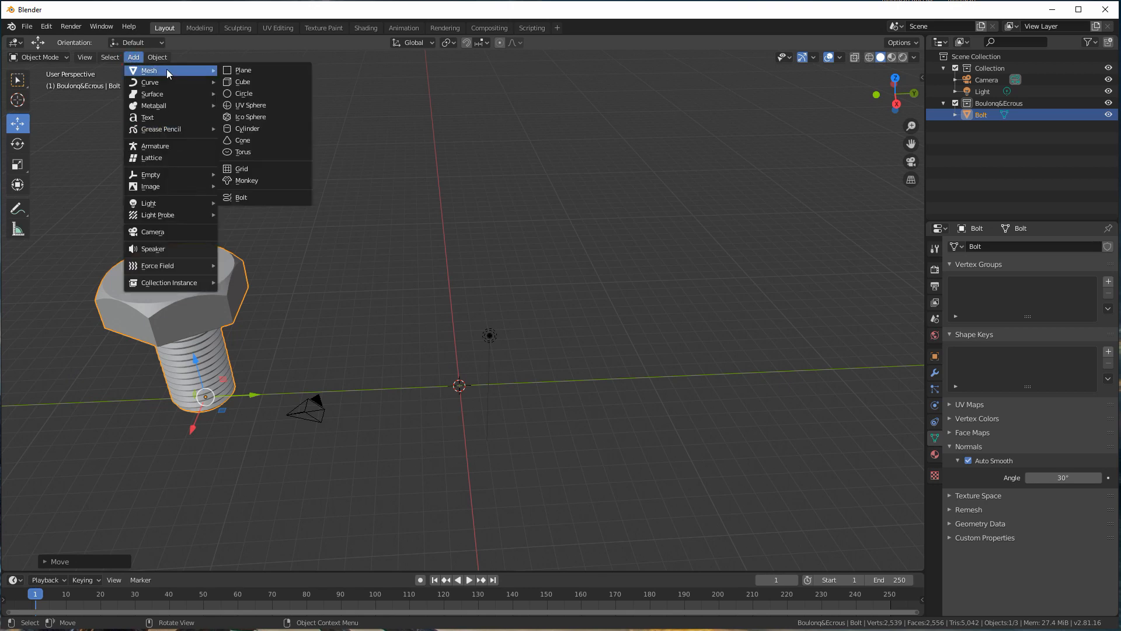
click(245, 130)
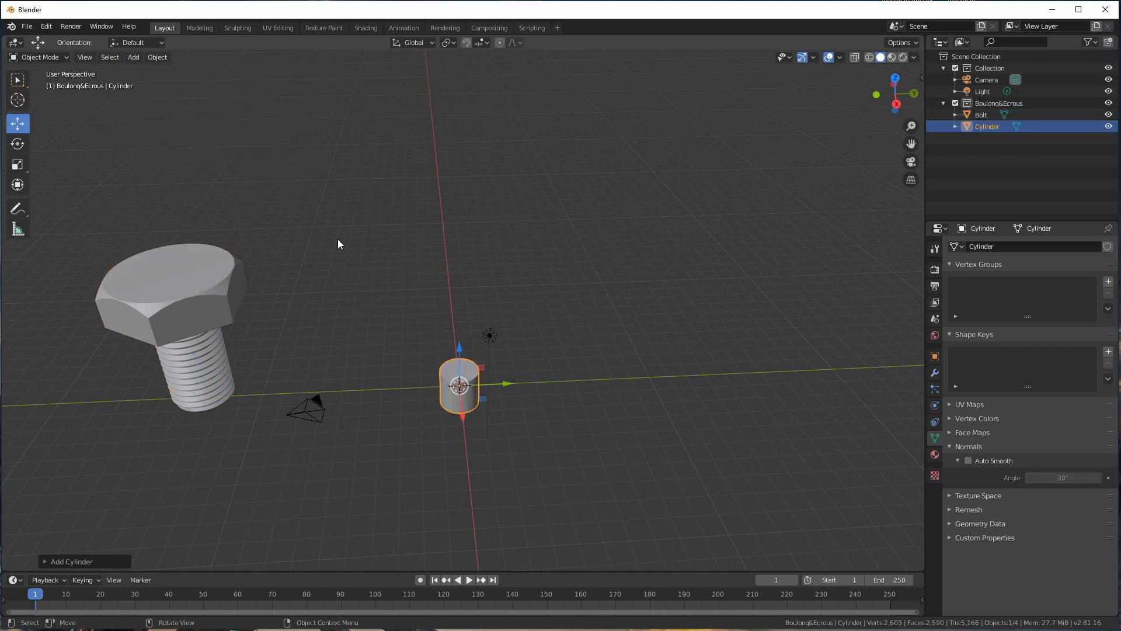
click(43, 562)
click(150, 422)
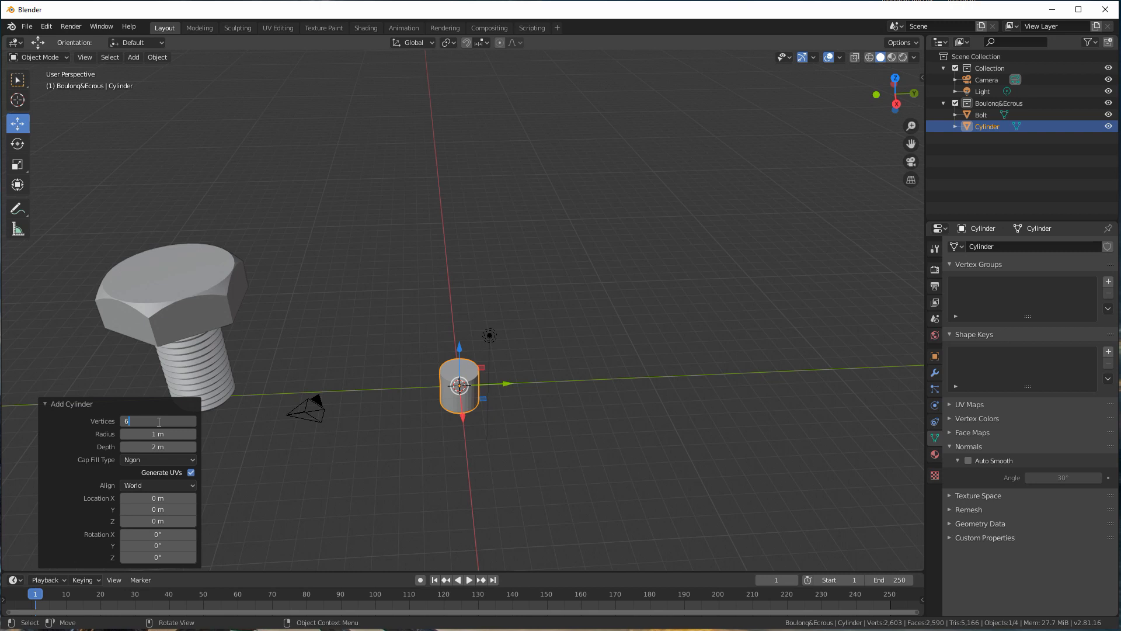
key(Return)
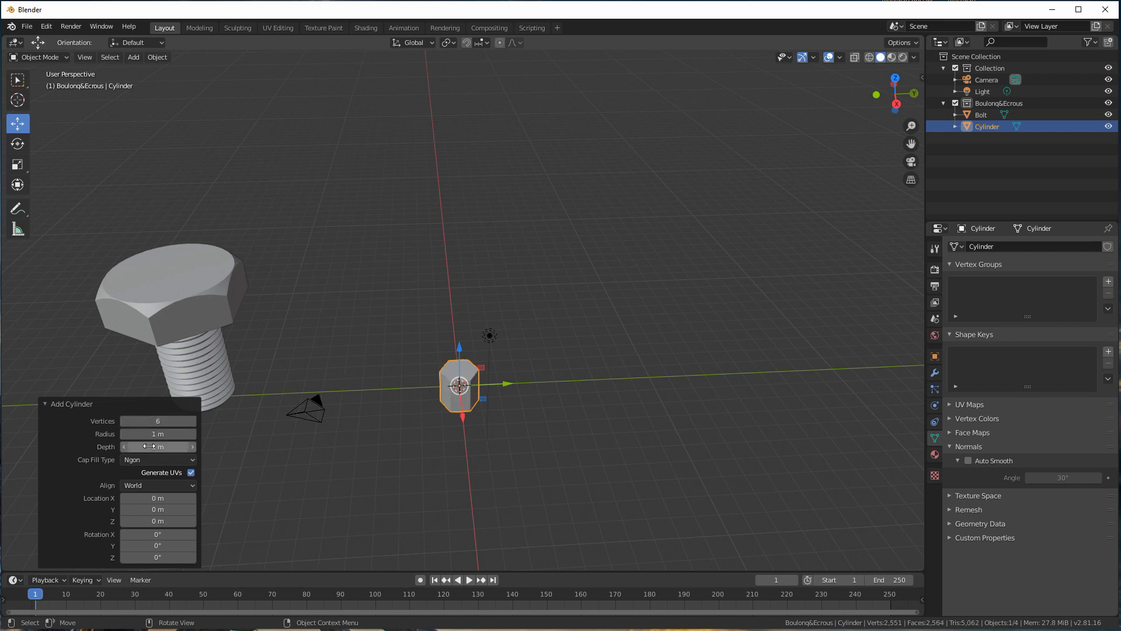
Step: Give the six-sided cylinder a radius of 3.66 m and a depth of 1.72 m
drag(150, 446, 305, 458)
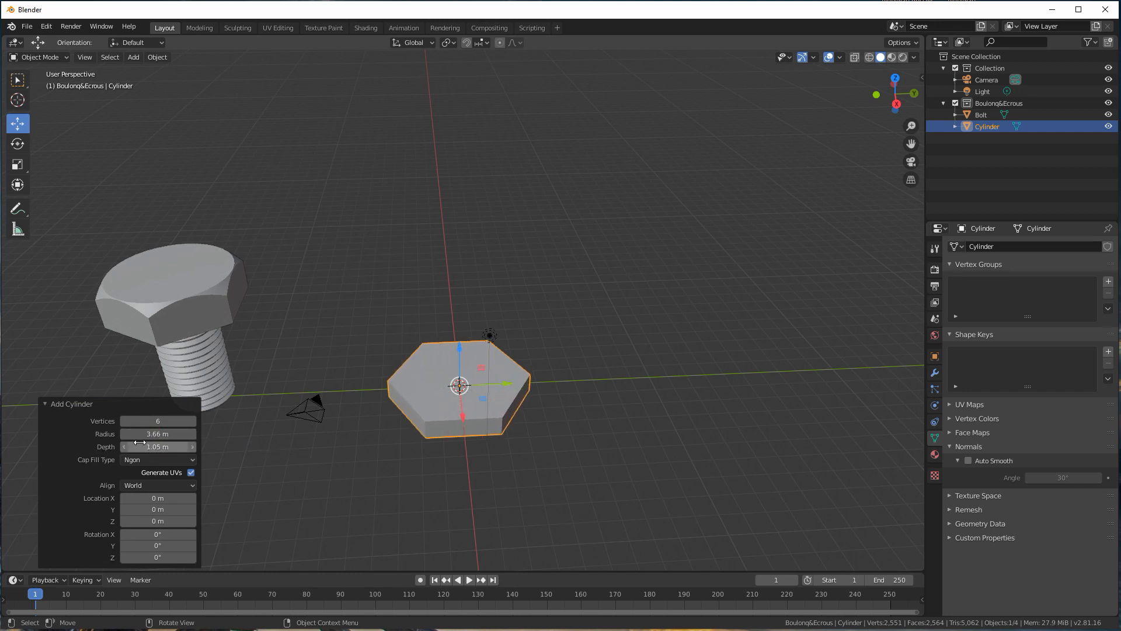
drag(152, 448, 197, 449)
middle_drag(355, 393, 282, 361)
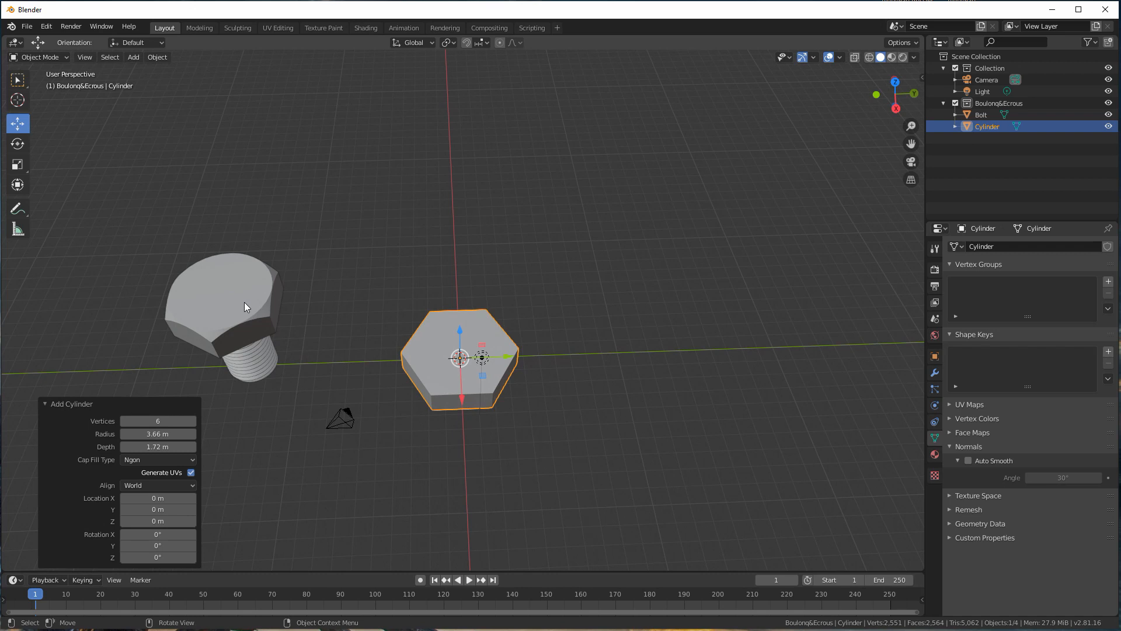
Step: Set the bolt's Y location to 0 m so it is centred on the hexagonal cylinder
click(215, 292)
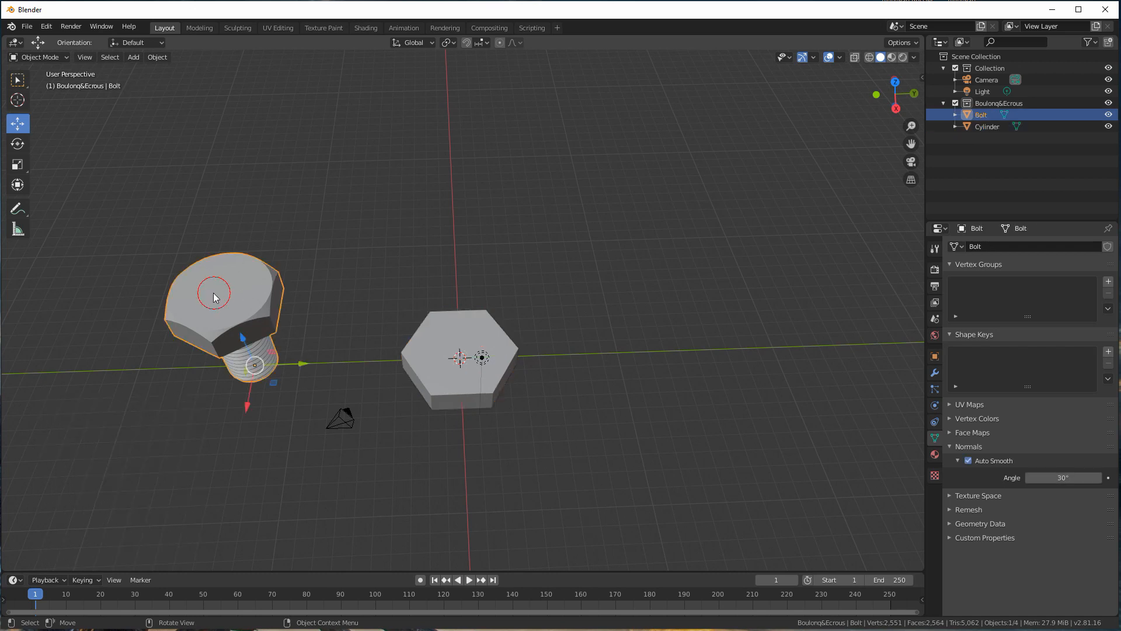
click(921, 77)
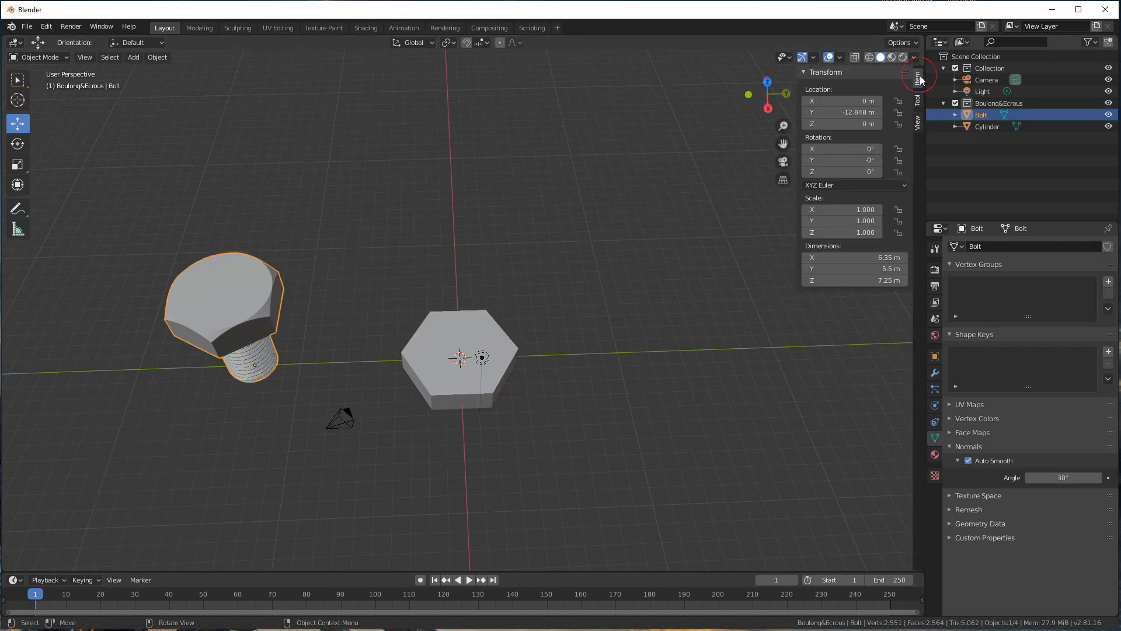
click(841, 111)
text(0)
key(Return)
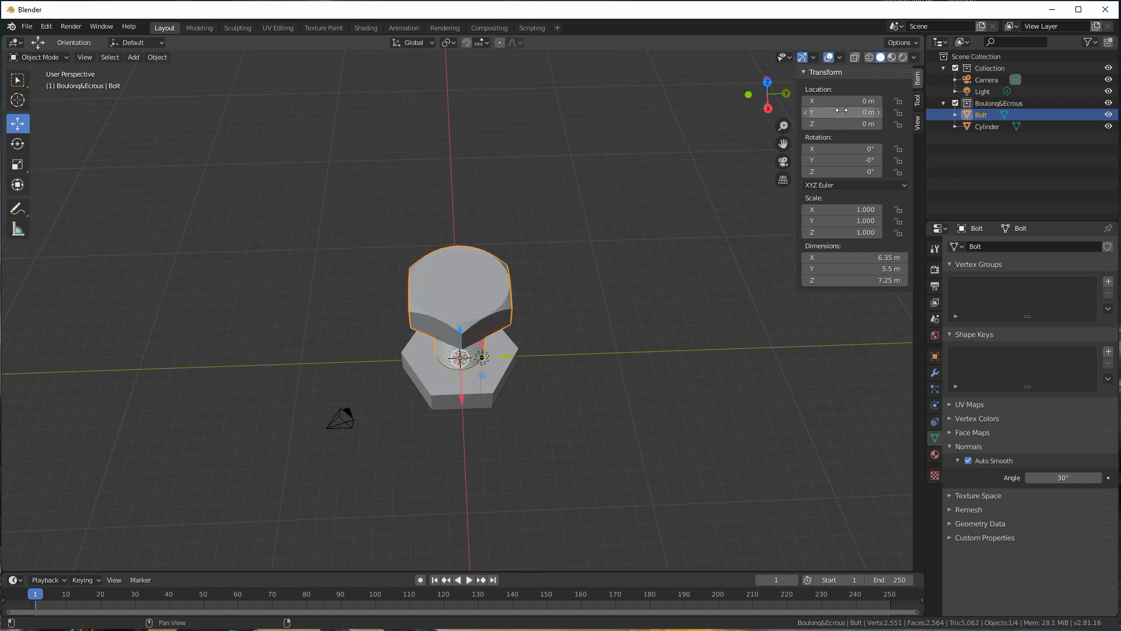
Step: From the top view, rotate the hexagonal cylinder 30° around Z and scale it to about 0.867 to match the bolt head's outline
click(451, 397)
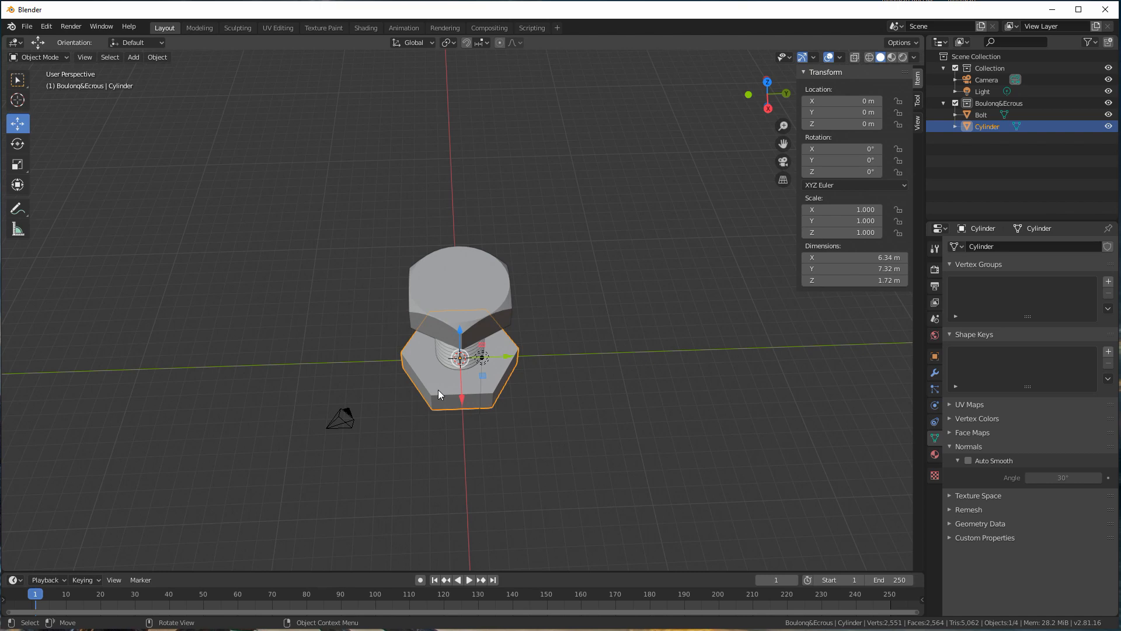
key(KP_7)
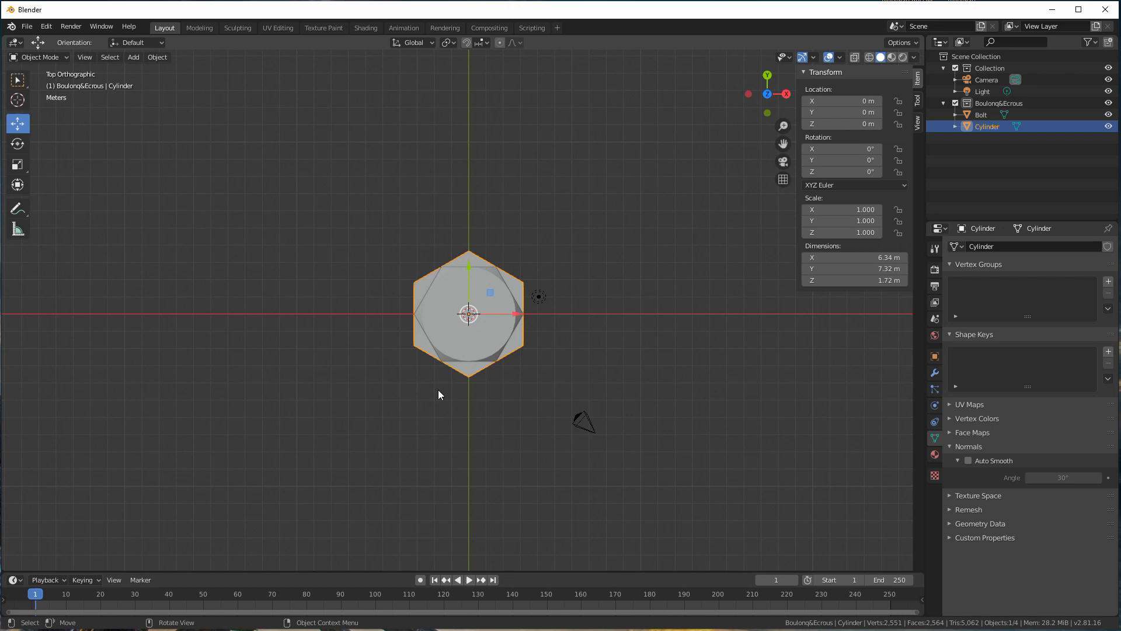
scroll(484, 296, up, 3)
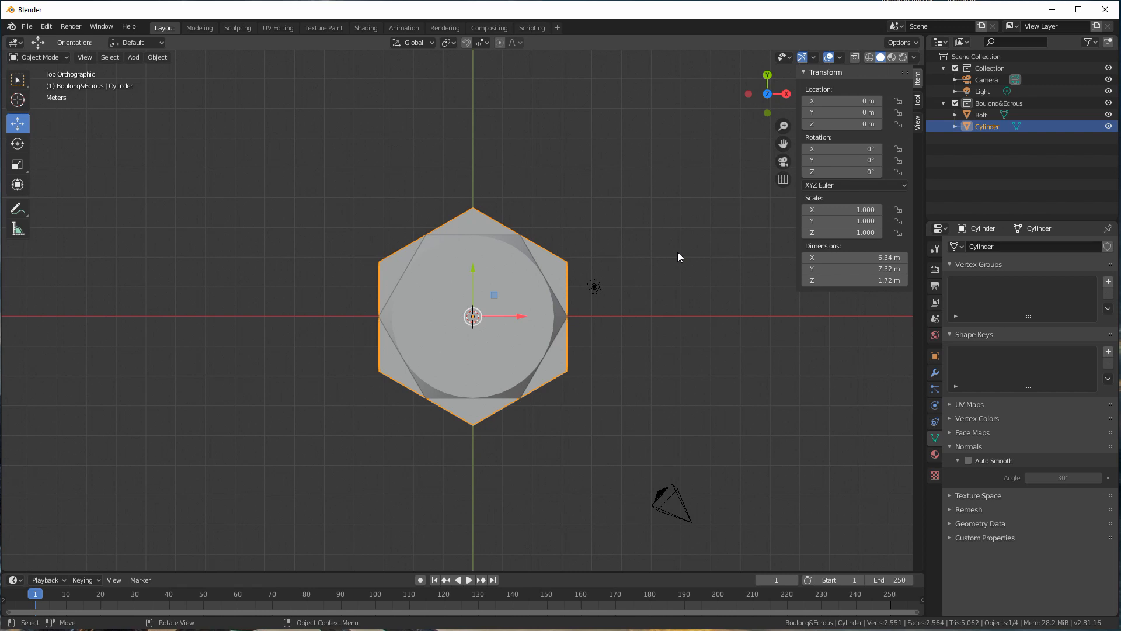
key(r)
key(z)
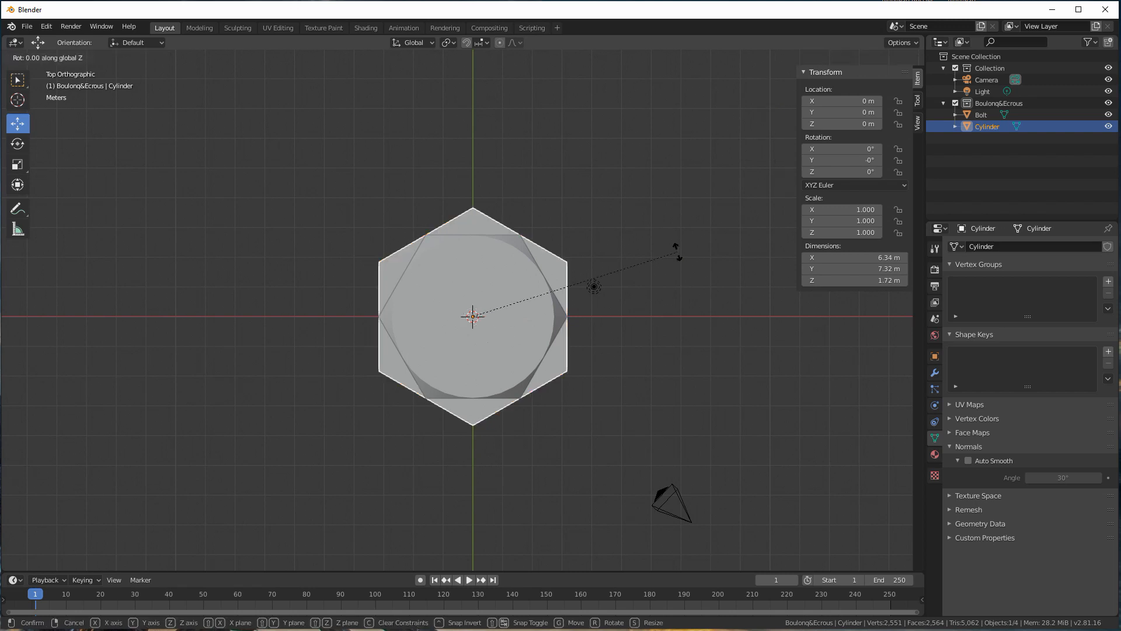
text(30)
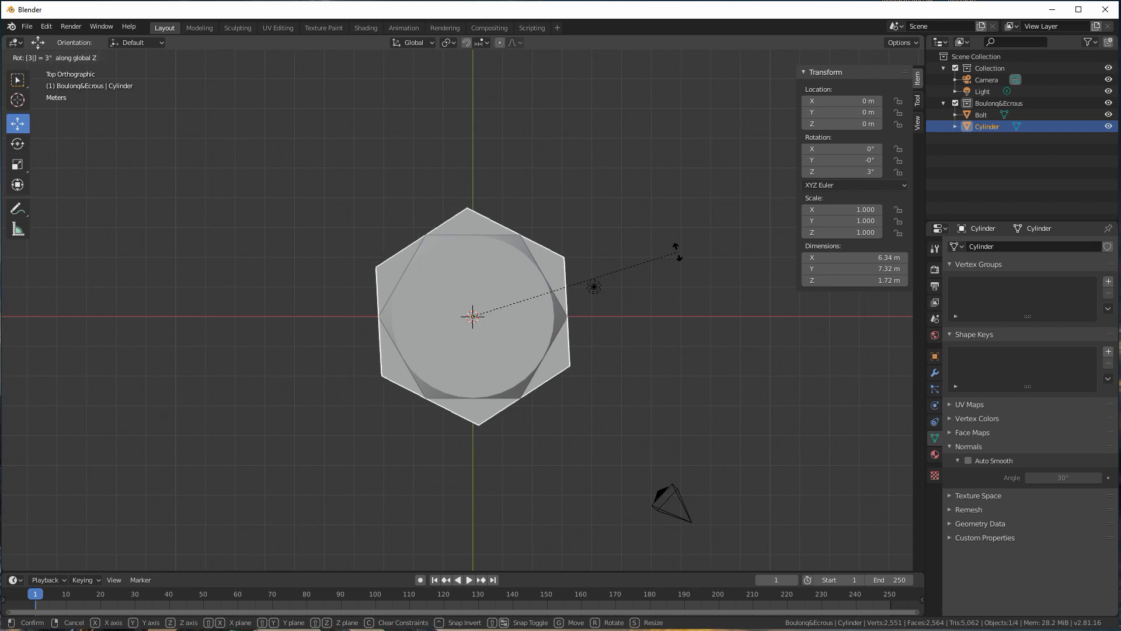
key(Return)
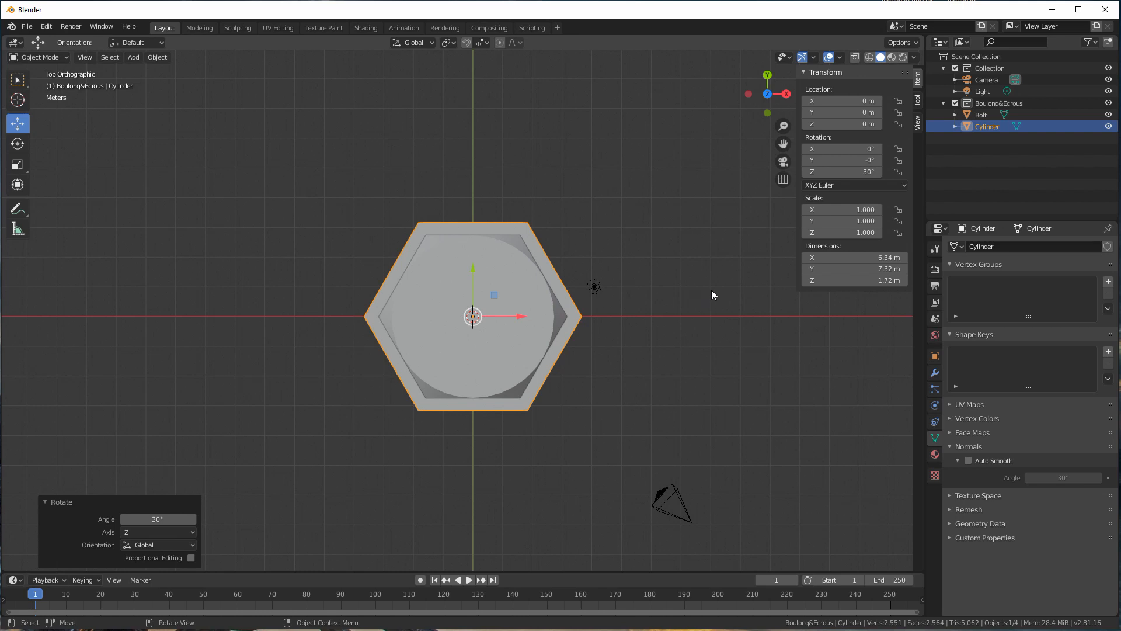
key(s)
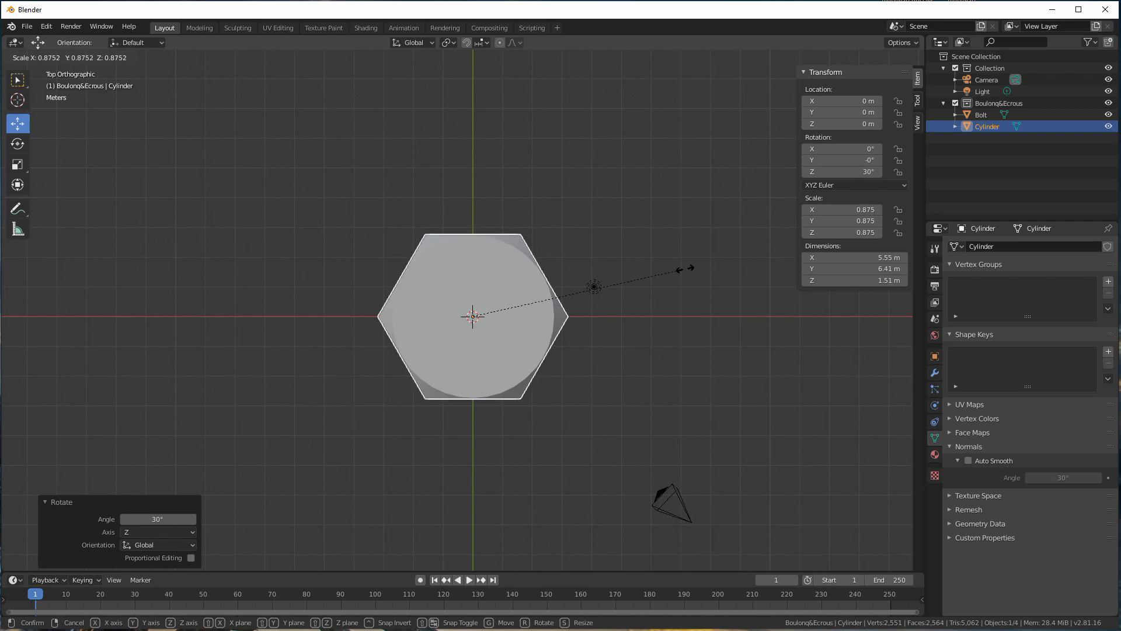
click(685, 269)
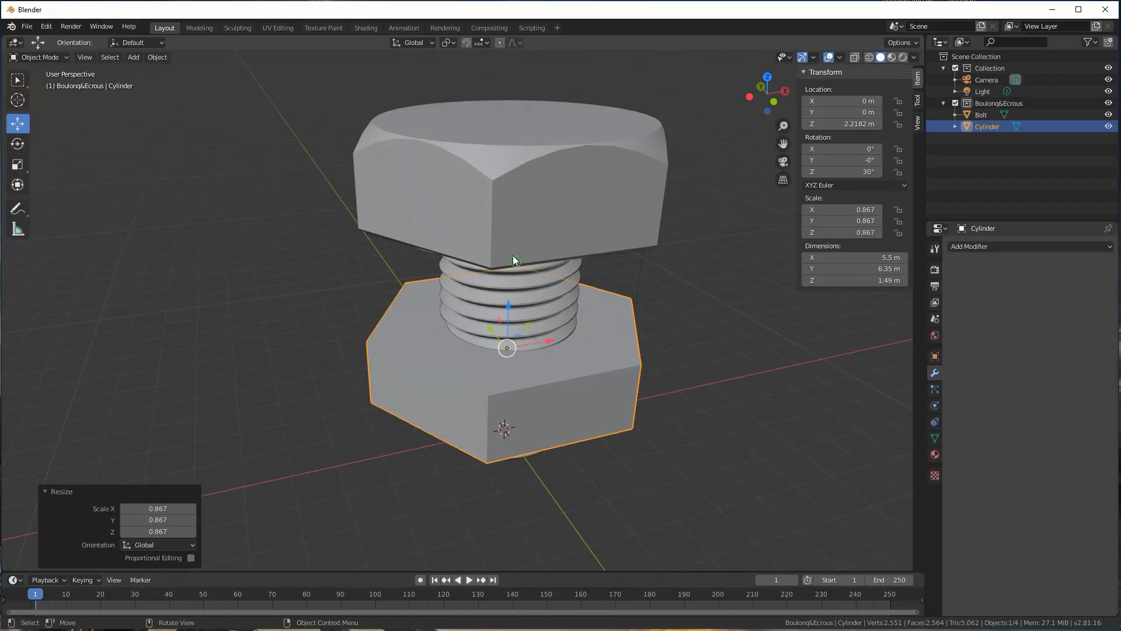
mouse_move(512, 254)
middle_down()
mouse_move(489, 236)
mouse_move(503, 252)
mouse_move(471, 253)
mouse_move(494, 257)
middle_up()
click(430, 366)
mouse_move(450, 214)
middle_down()
mouse_move(482, 194)
mouse_move(433, 223)
middle_up()
middle_drag(370, 199, 466, 192)
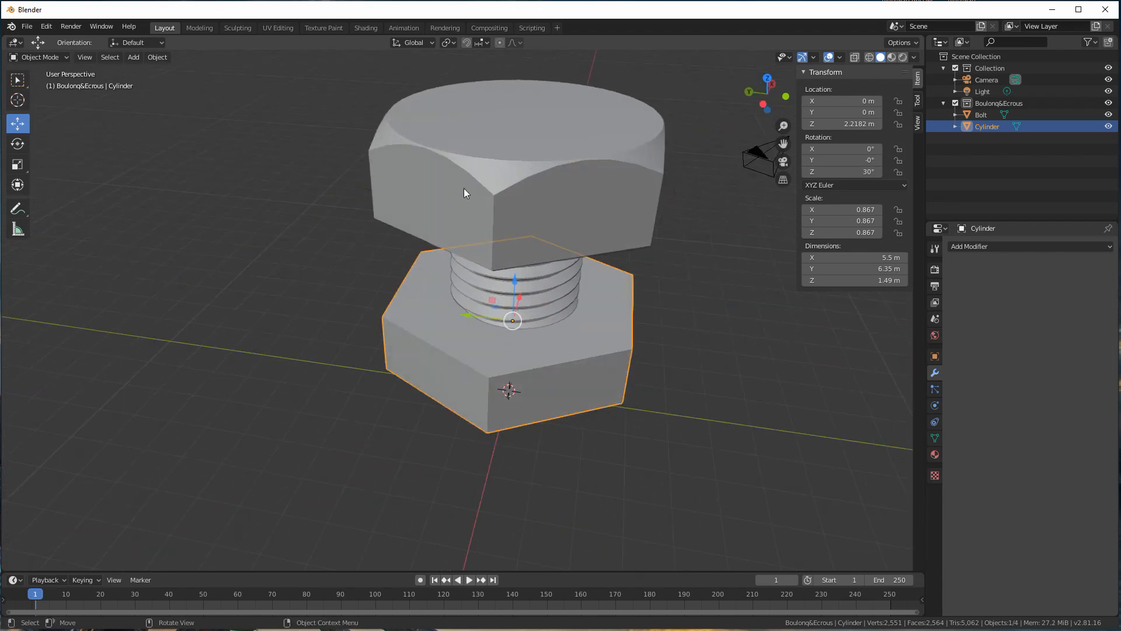
Step: Bevel the six vertical corner edges of the bolt head with a single segment about 0.04 m wide
click(489, 206)
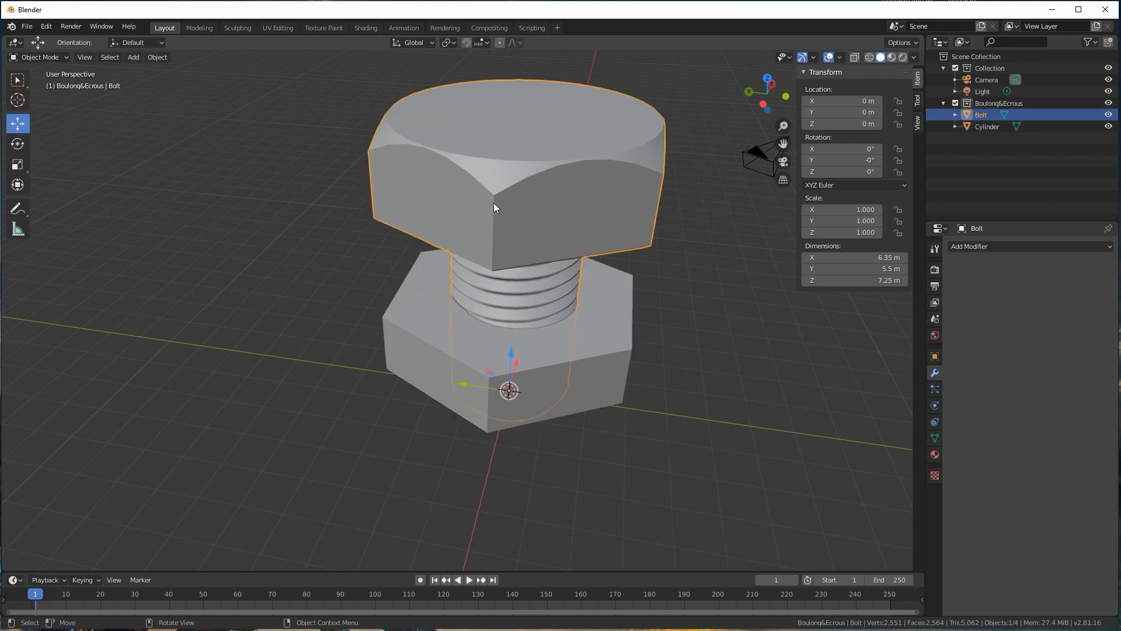
key(Tab)
scroll(488, 193, up, 3)
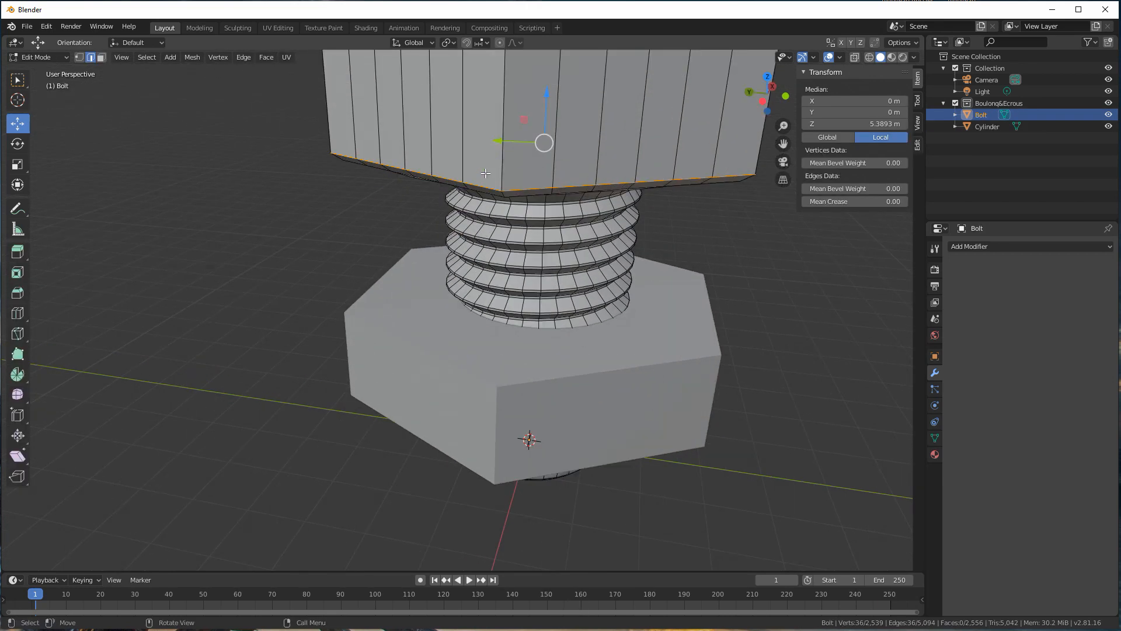
scroll(493, 146, down, 1)
click(494, 137)
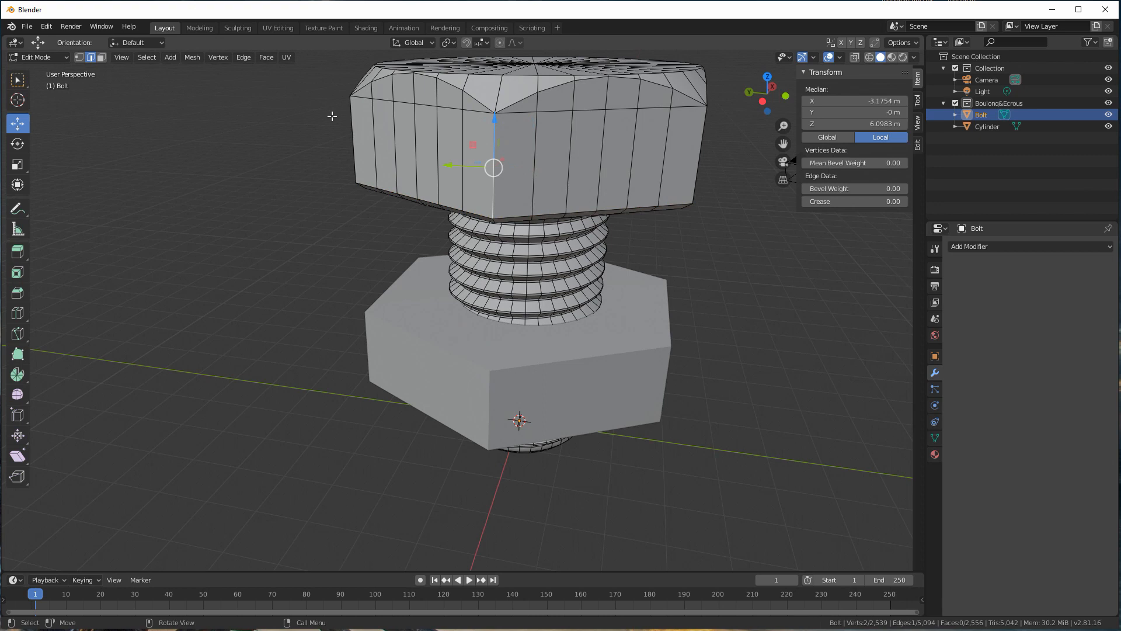
shift+click(353, 113)
shift+click(706, 156)
middle_drag(708, 157, 610, 169)
shift+click(609, 169)
shift+click(713, 133)
middle_drag(713, 133, 586, 147)
shift+click(571, 151)
middle_drag(402, 229, 414, 198)
key(ctrl+b)
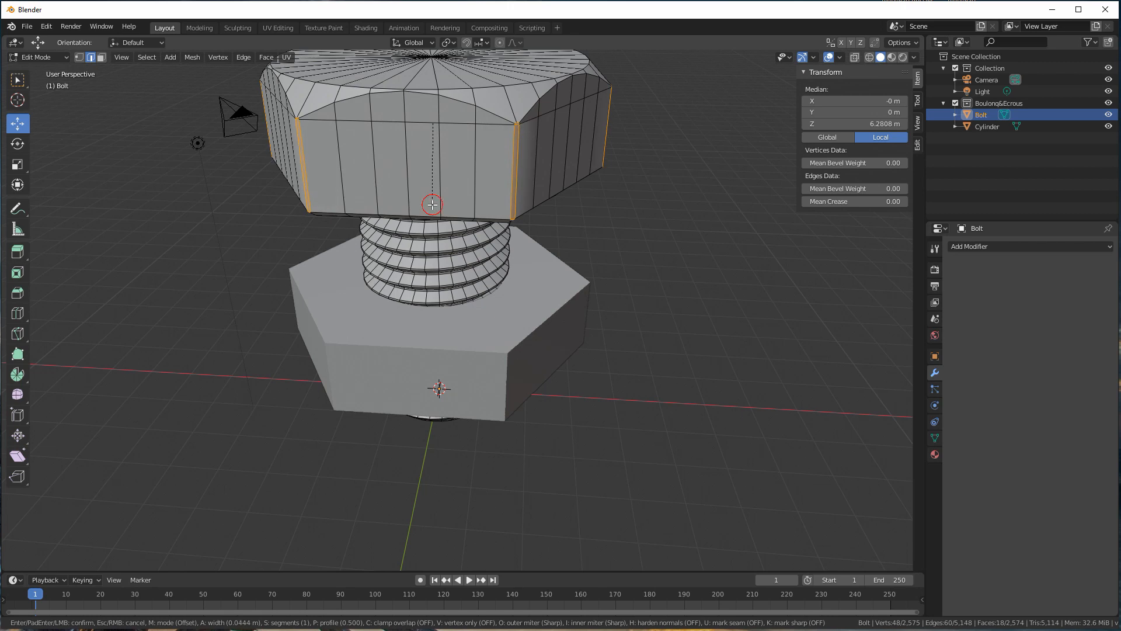
click(431, 111)
key(Tab)
scroll(499, 190, down, 2)
mouse_move(490, 190)
middle_down()
mouse_move(530, 177)
mouse_move(453, 180)
mouse_move(489, 179)
middle_up()
scroll(436, 281, up, 2)
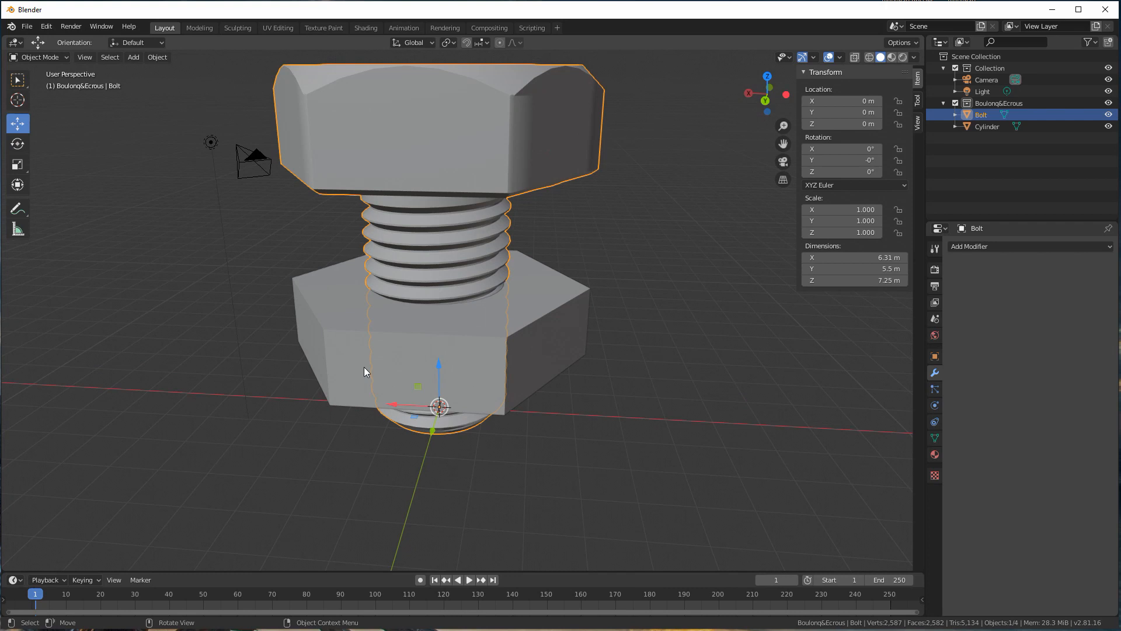
Step: Bevel all edges of the hexagonal nut cylinder with a width of about 0.115 m and one segment
click(352, 343)
key(Tab)
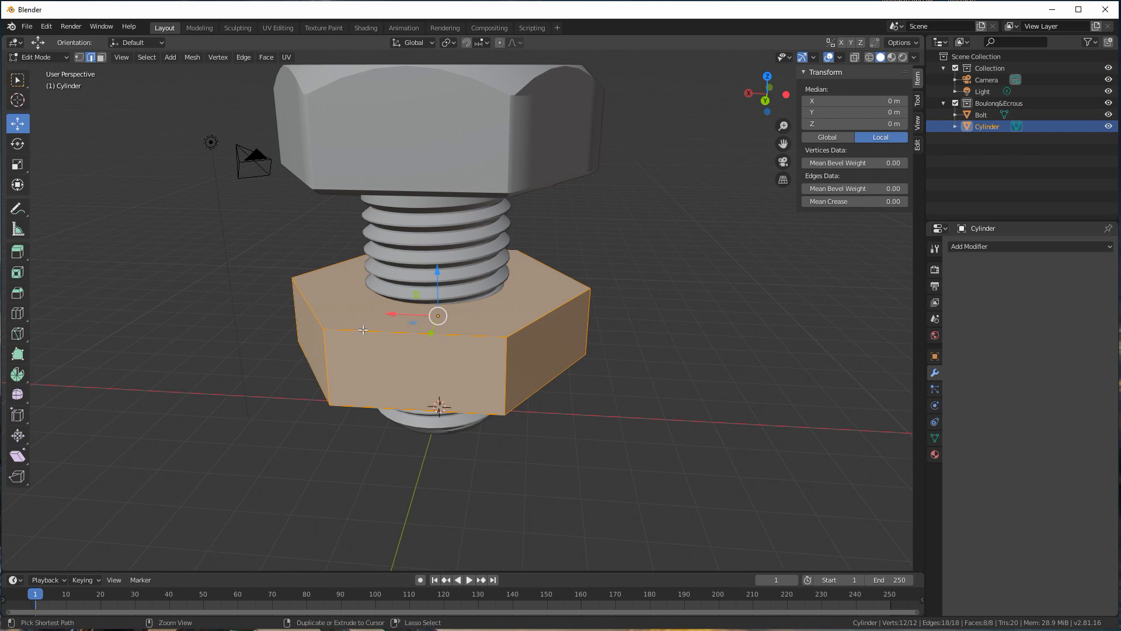
key(ctrl+b)
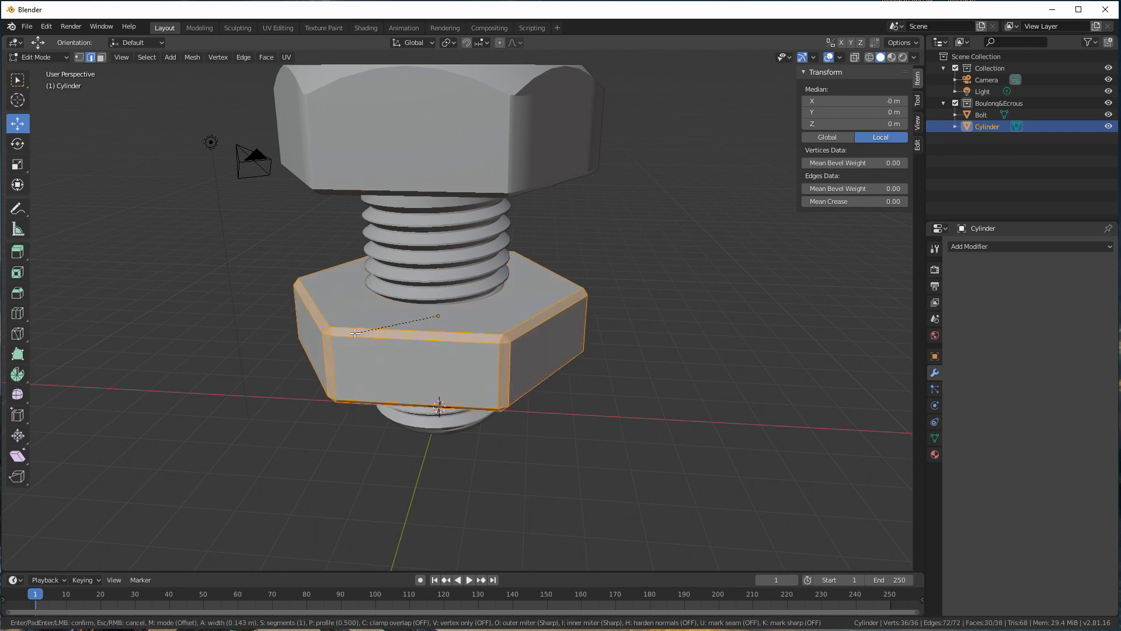
click(355, 334)
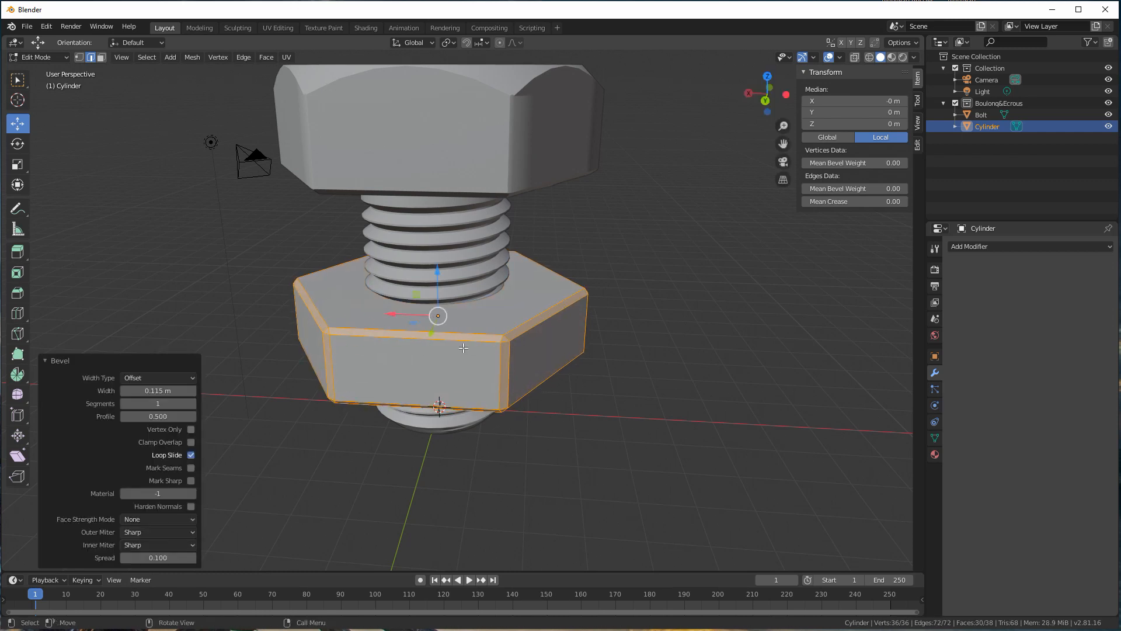
key(Tab)
middle_drag(388, 333, 459, 355)
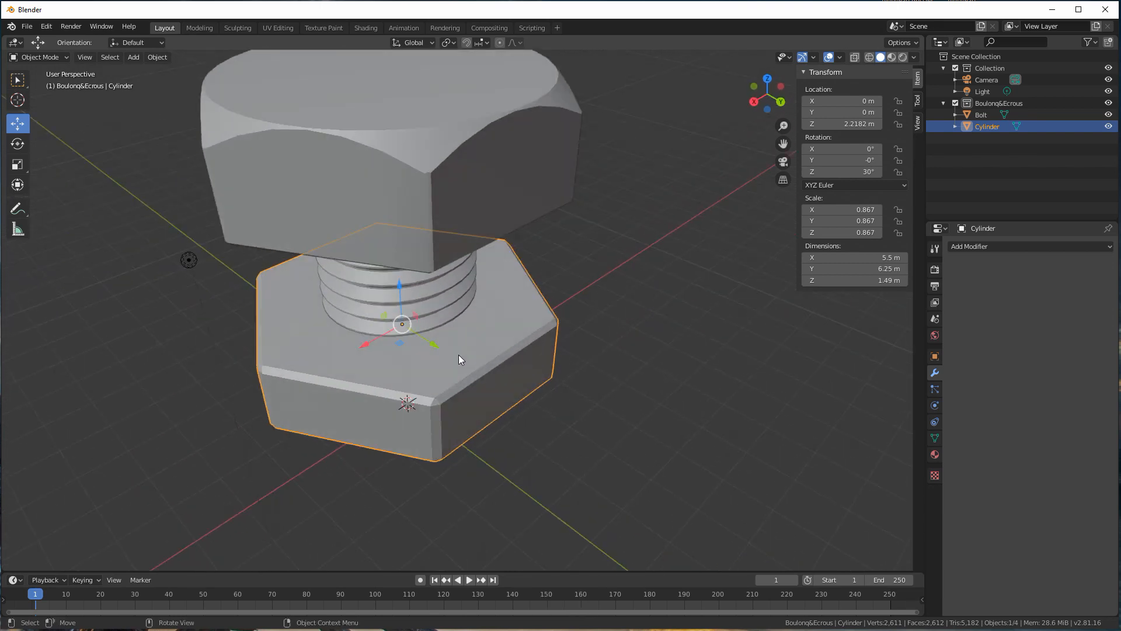
middle_drag(458, 252, 476, 242)
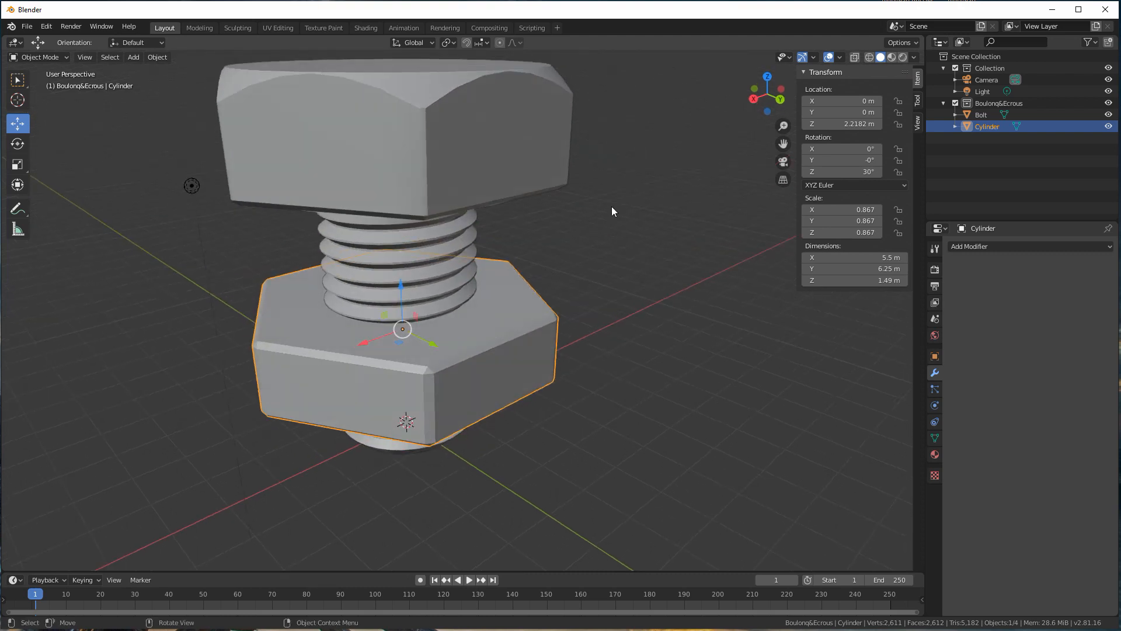
middle_drag(501, 325, 459, 310)
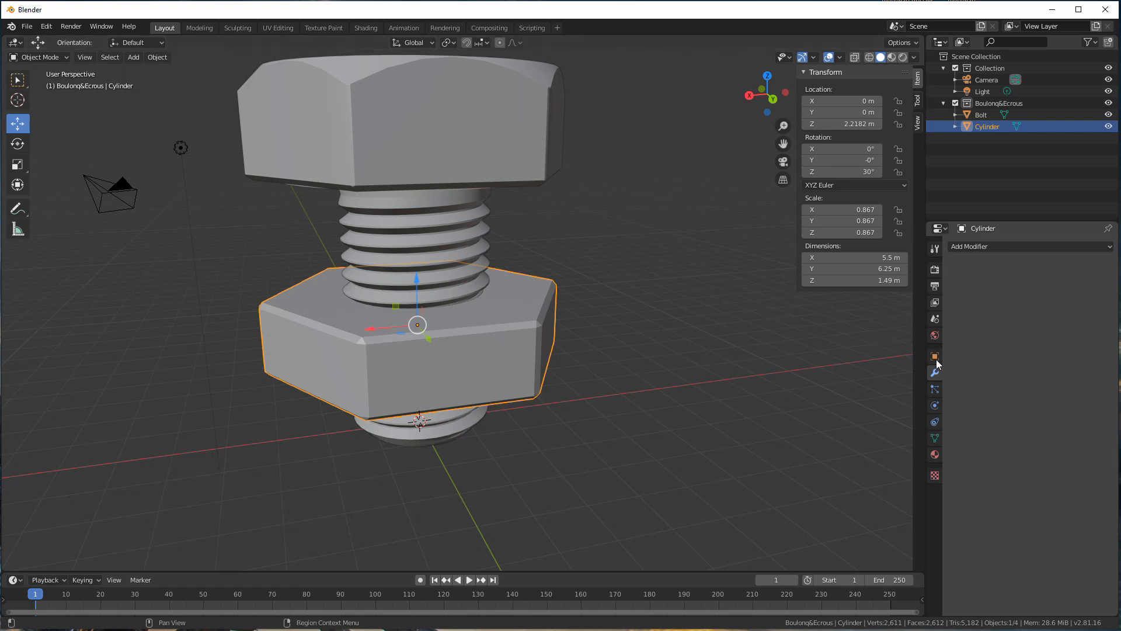
Step: Add a Subdivision Surface modifier to the nut, using the Simple type with 2 viewport subdivisions
click(981, 248)
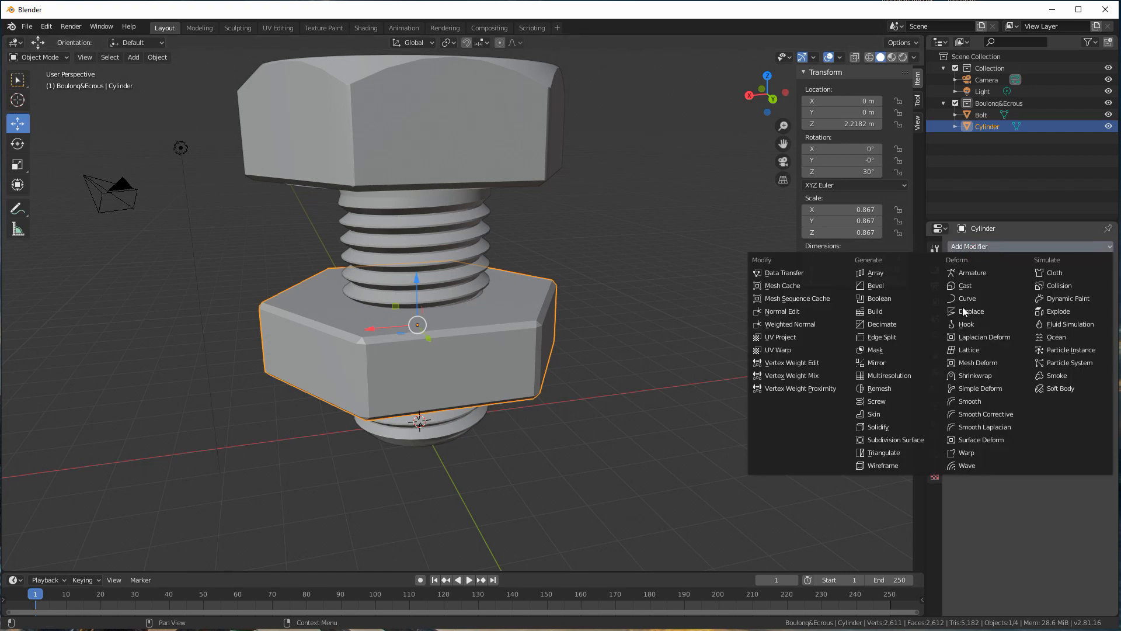
click(900, 439)
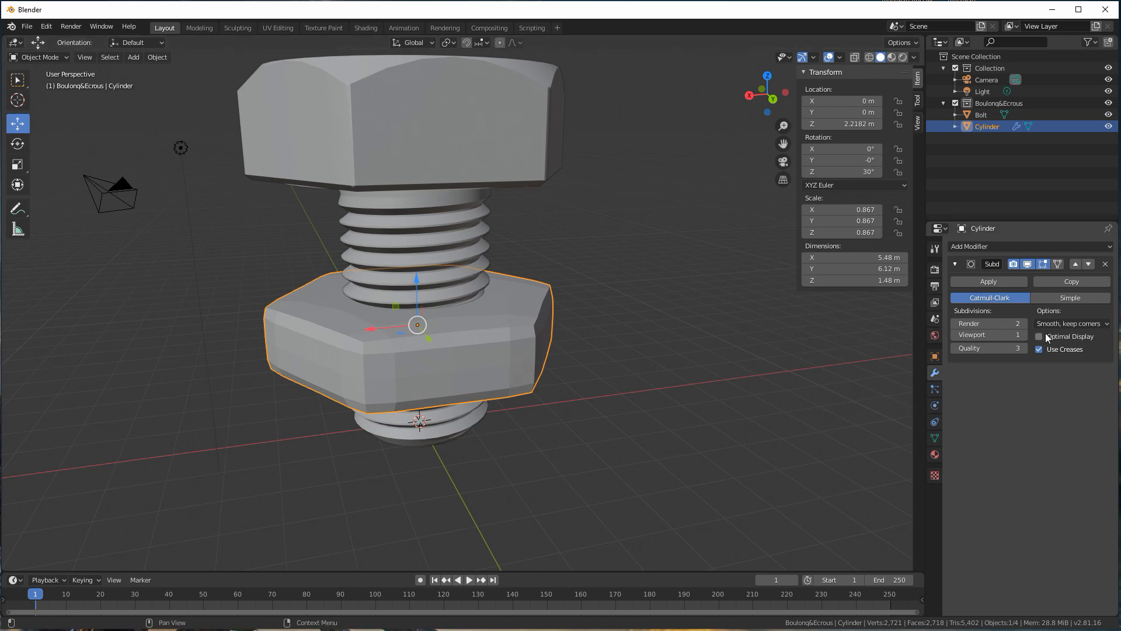
click(1072, 298)
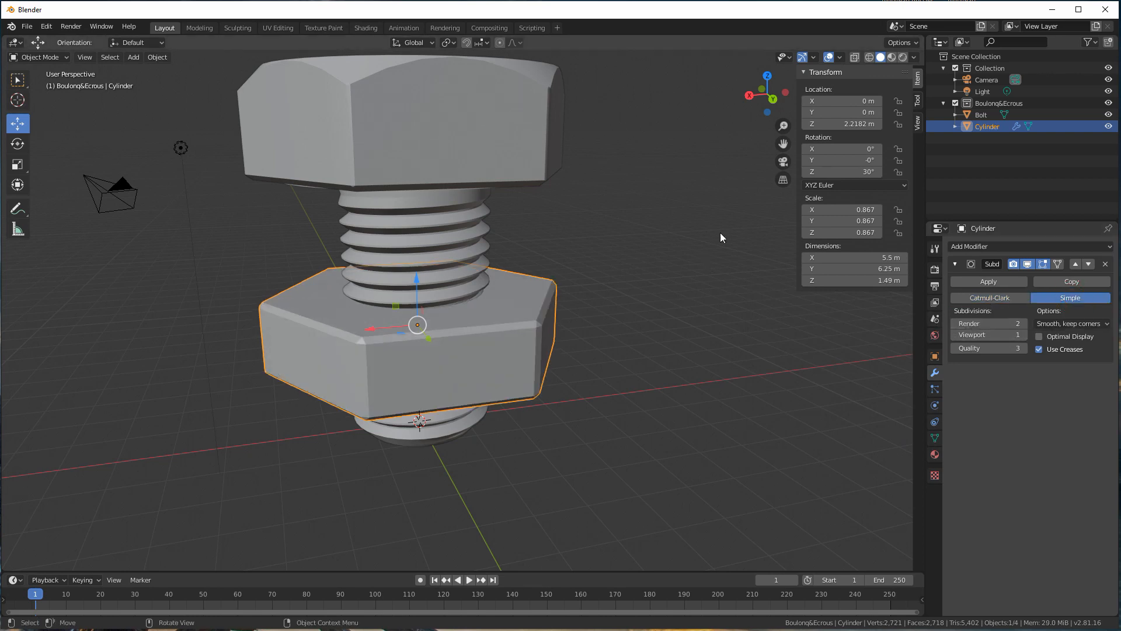
middle_drag(682, 153, 527, 370)
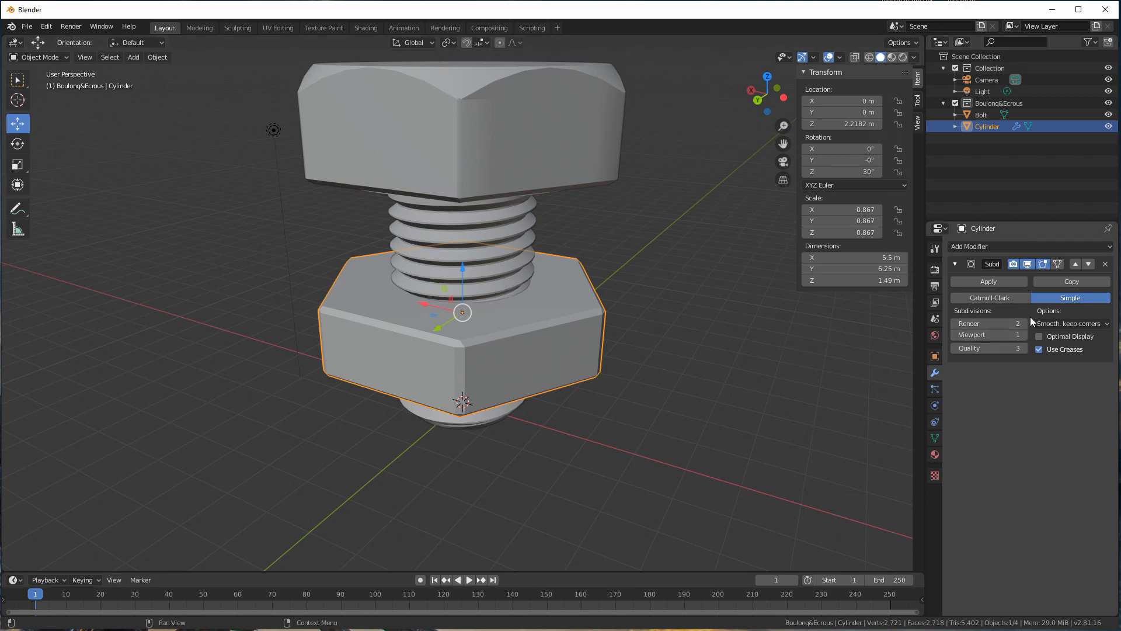
click(1022, 335)
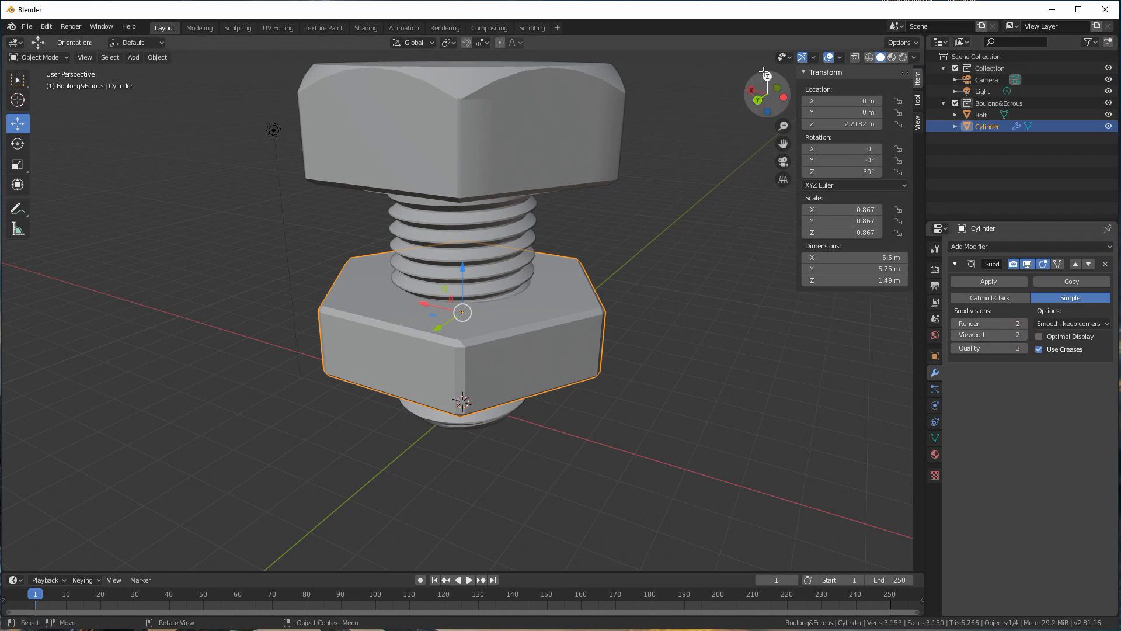
Step: Turn on the wireframe overlay and examine the nut's subdivided mesh against the bolt's threads
click(841, 57)
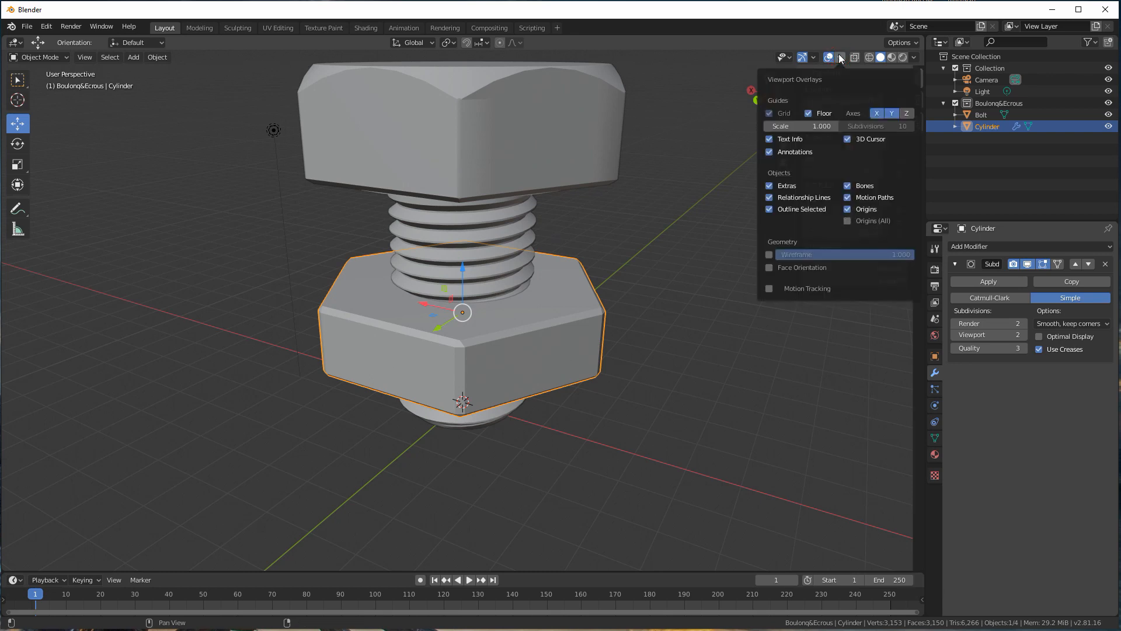
click(832, 56)
click(838, 57)
click(769, 254)
middle_drag(502, 292, 472, 318)
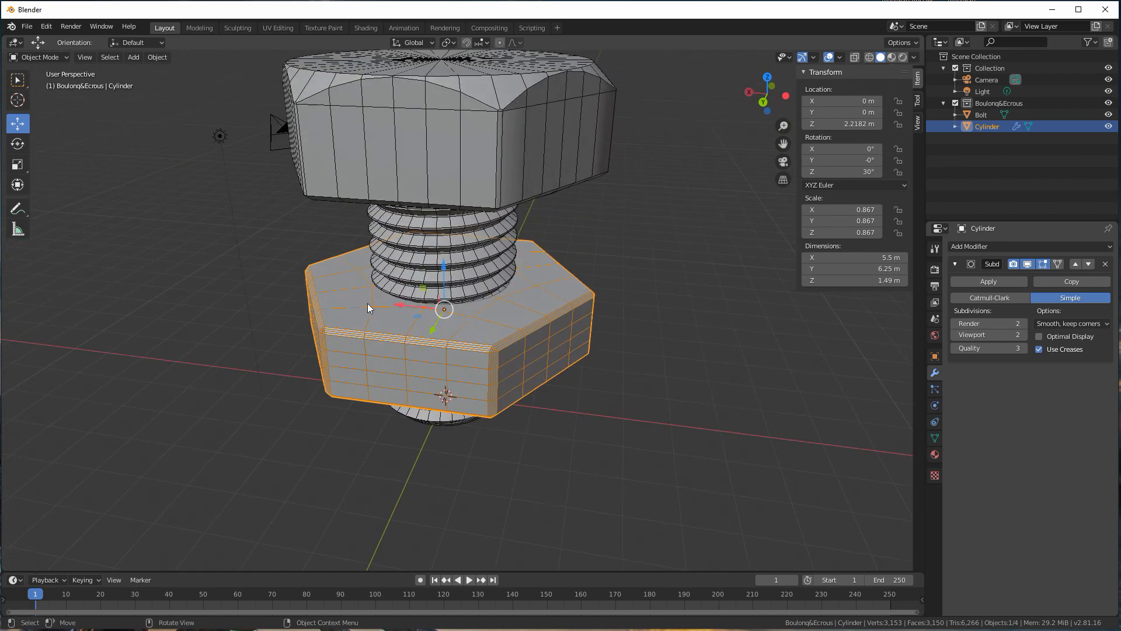
scroll(374, 306, up, 3)
middle_drag(478, 274, 483, 210)
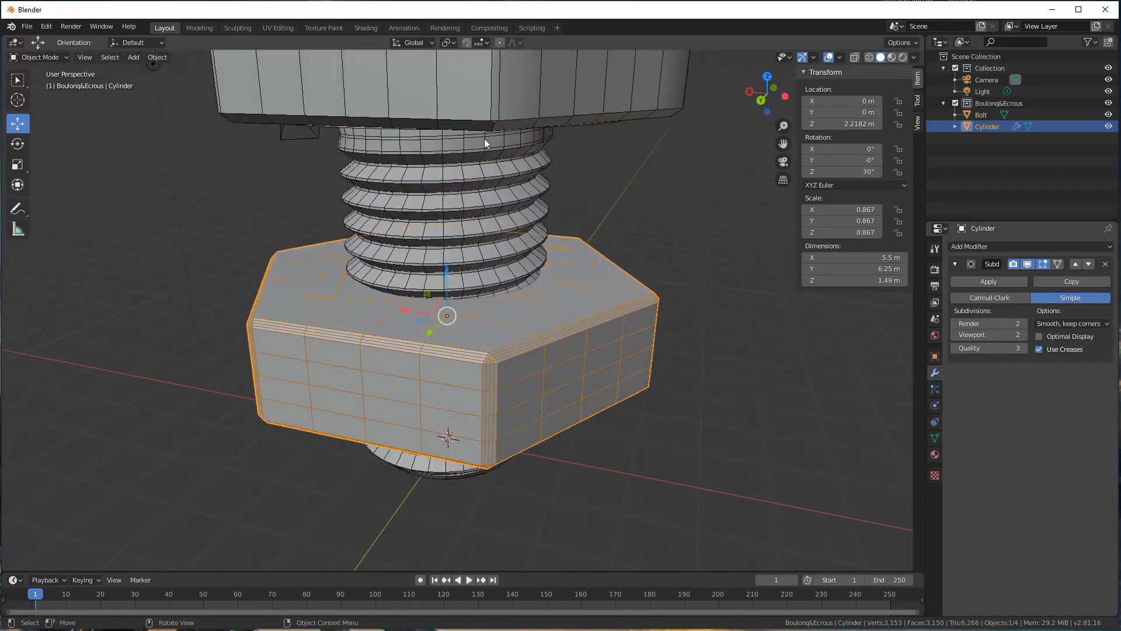
middle_drag(272, 300, 429, 297)
scroll(481, 307, down, 3)
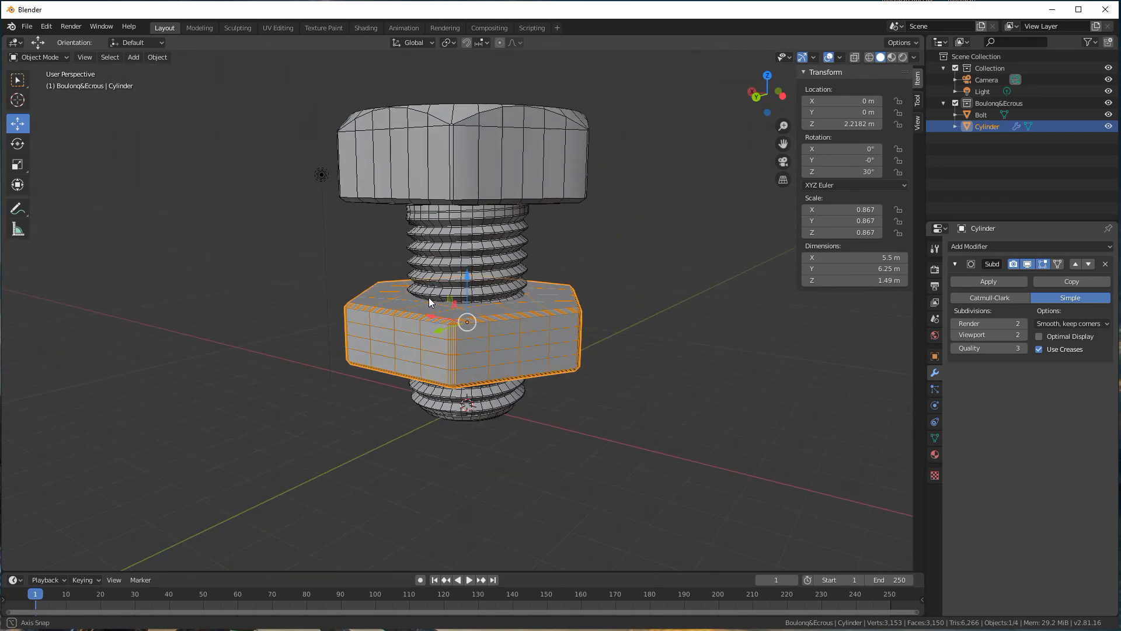
scroll(430, 297, up, 2)
middle_drag(605, 290, 631, 315)
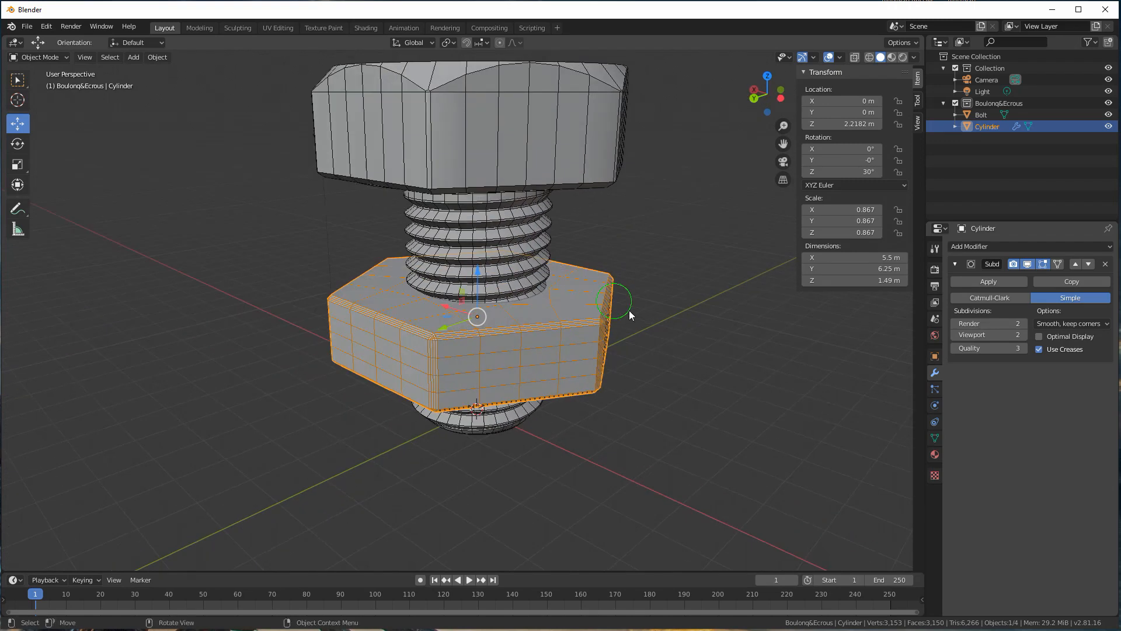
Step: Raise the nut's viewport subdivisions to 3 and apply the Subdivision Surface modifier
click(1023, 335)
middle_drag(454, 248, 444, 281)
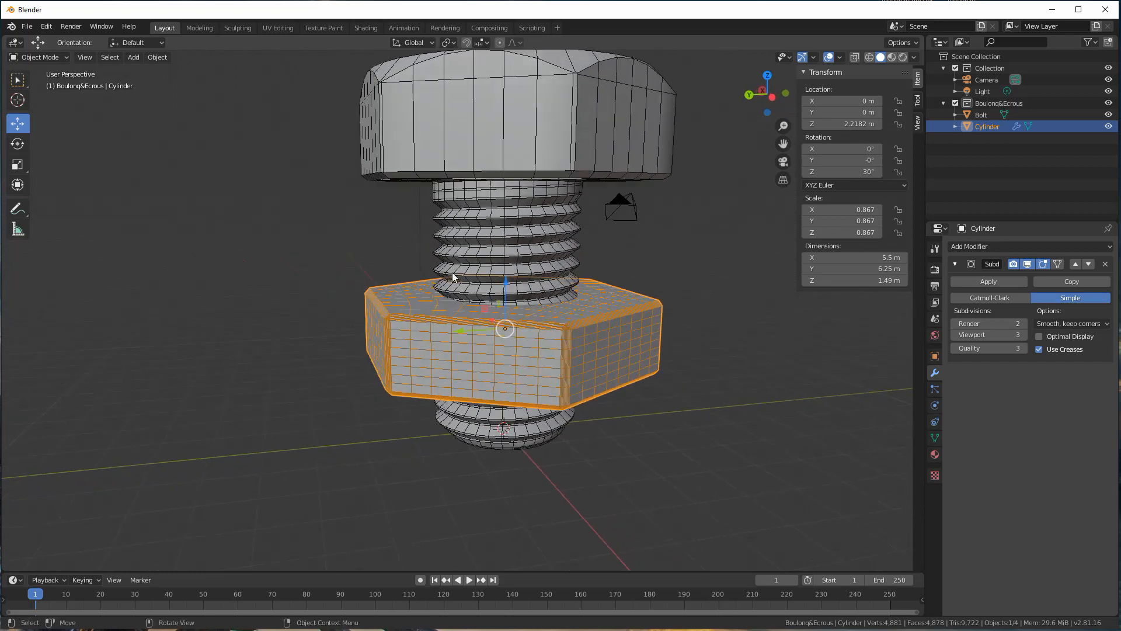
scroll(457, 296, up, 3)
scroll(459, 297, up, 2)
middle_drag(413, 345, 517, 345)
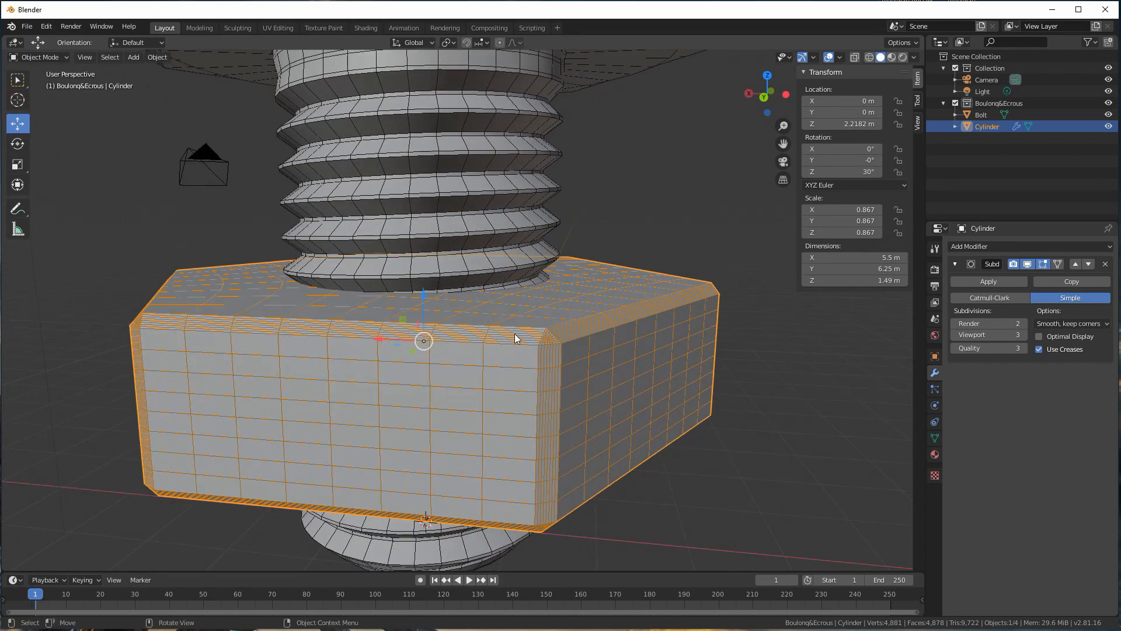
scroll(525, 342, up, 2)
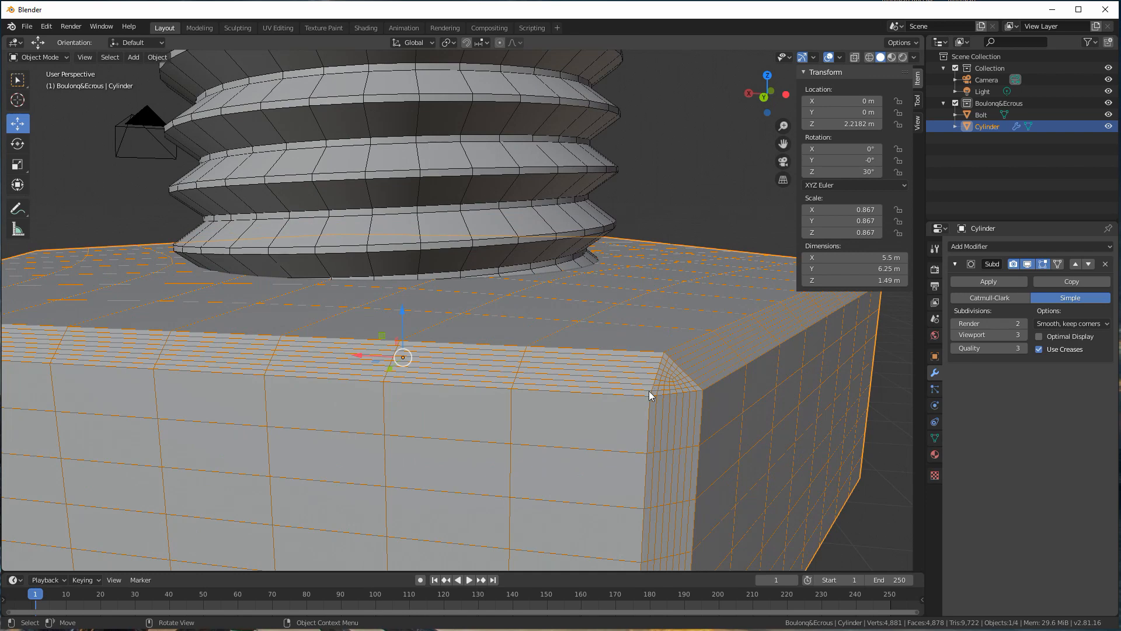
scroll(611, 373, down, 4)
middle_drag(577, 365, 490, 334)
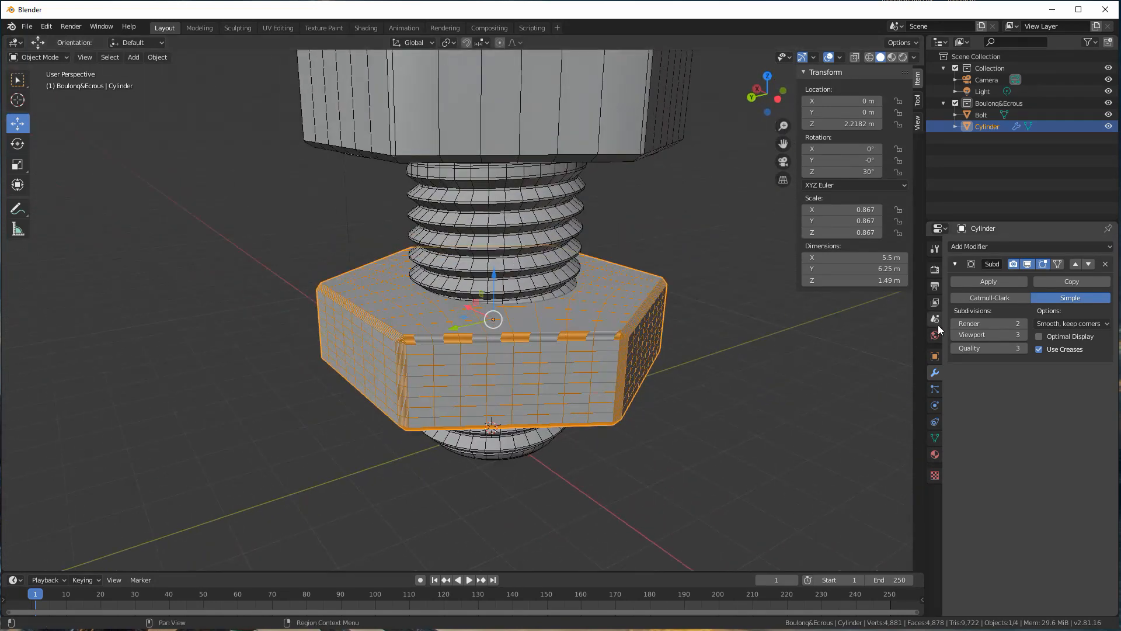
click(1001, 281)
scroll(590, 247, down, 2)
middle_drag(591, 248, 564, 261)
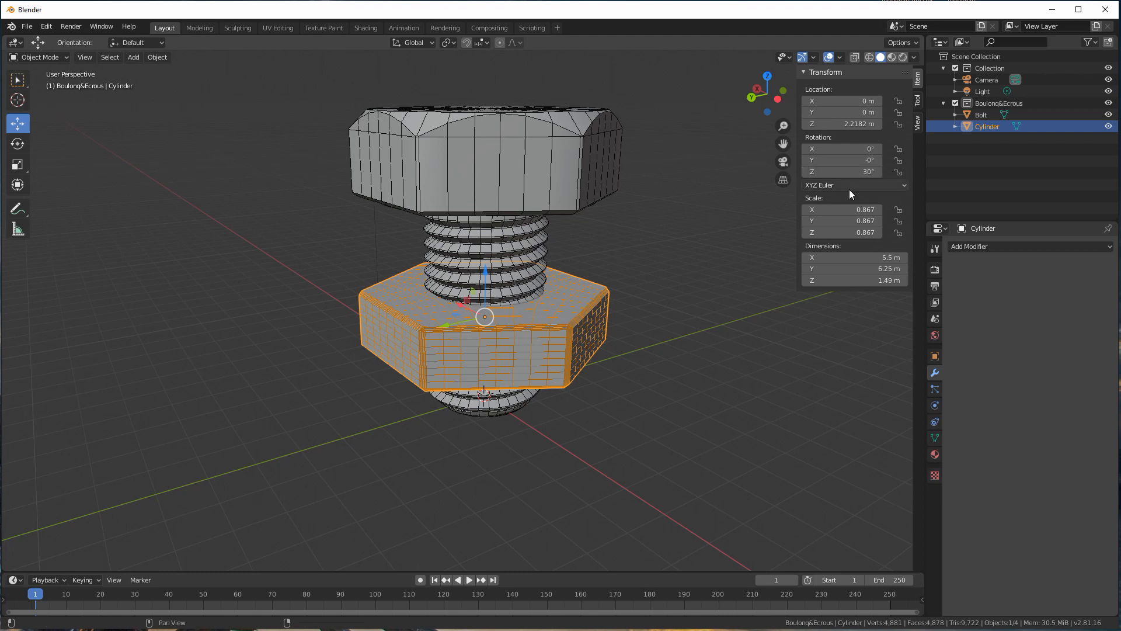
Step: Turn off the wireframe overlay and inspect the shaded nut and bolt from several angles
click(839, 57)
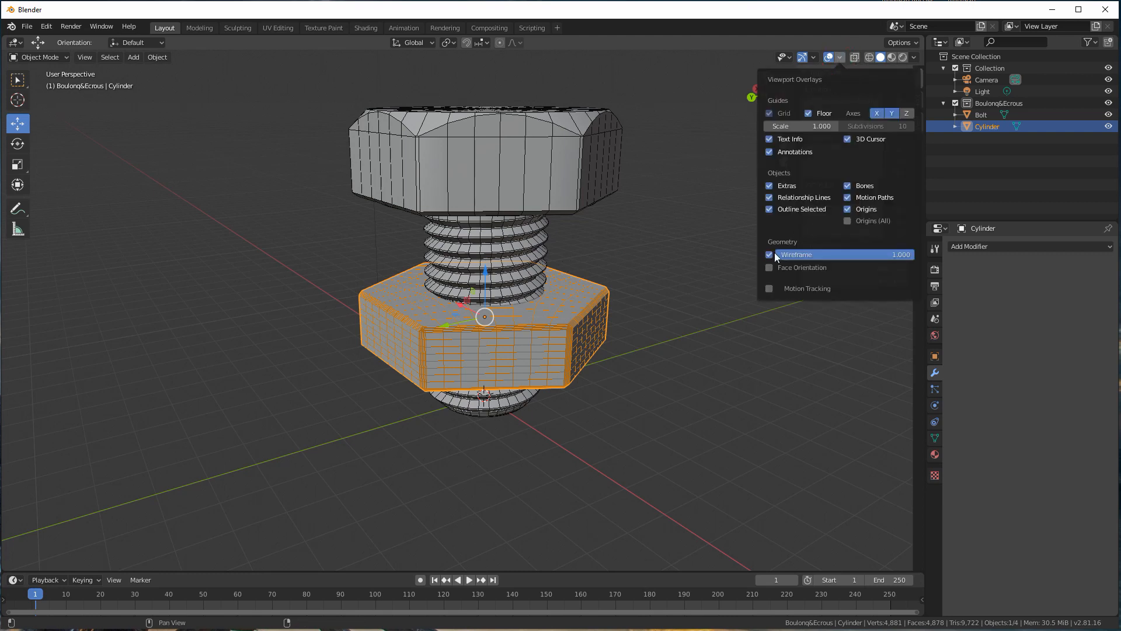
click(841, 58)
click(766, 251)
middle_drag(606, 334, 501, 300)
scroll(556, 341, up, 1)
middle_drag(556, 341, 559, 332)
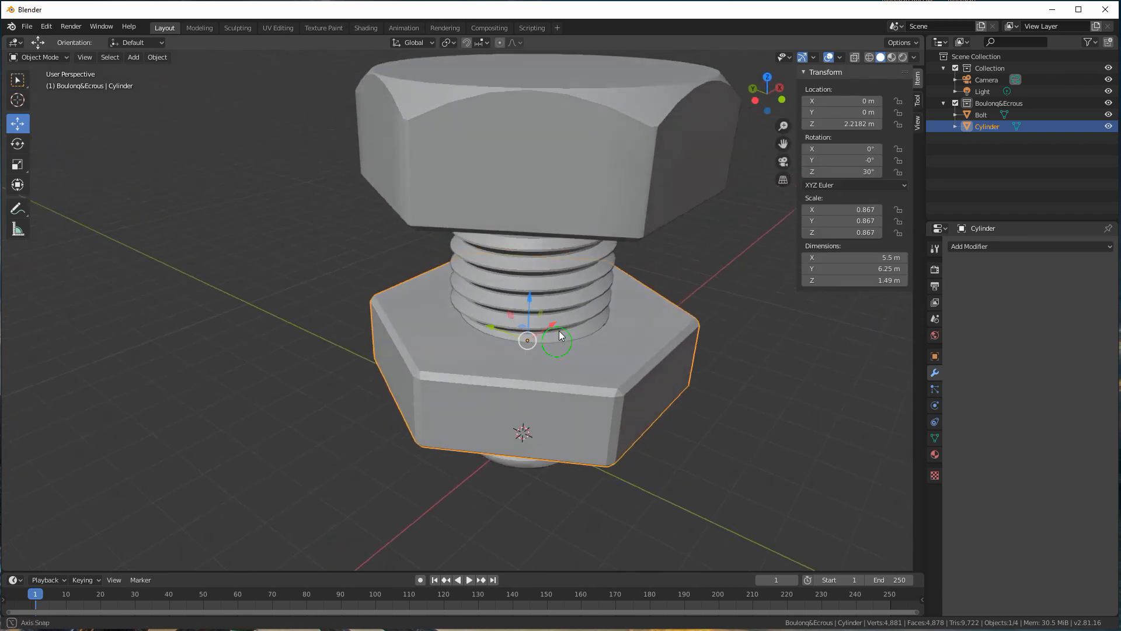
scroll(559, 330, down, 2)
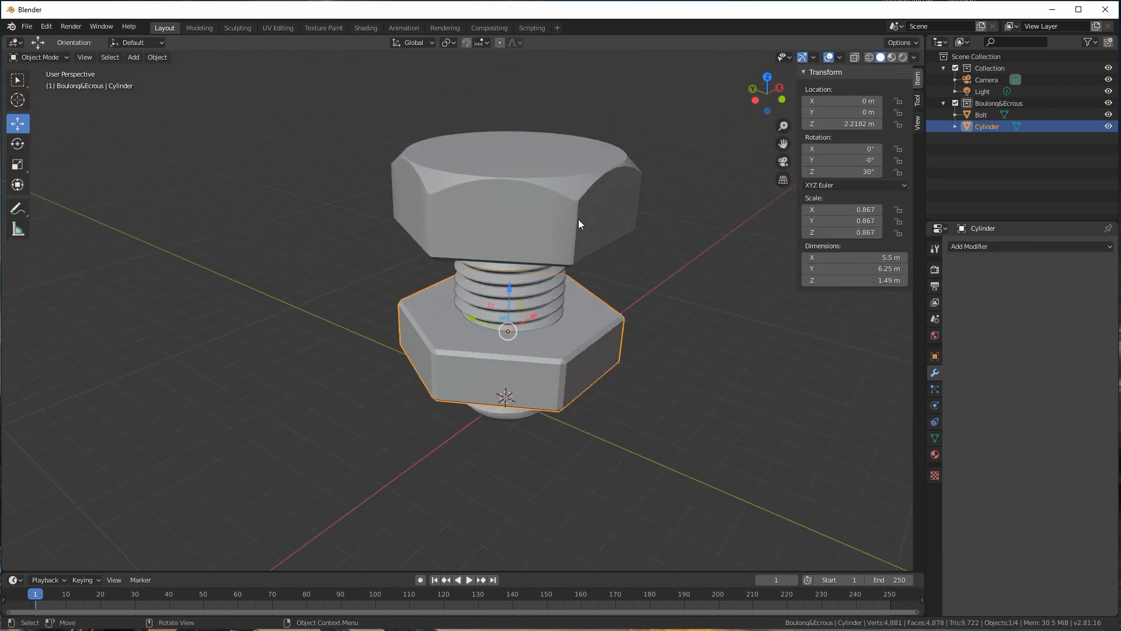
middle_drag(520, 204, 558, 310)
middle_drag(620, 324, 545, 310)
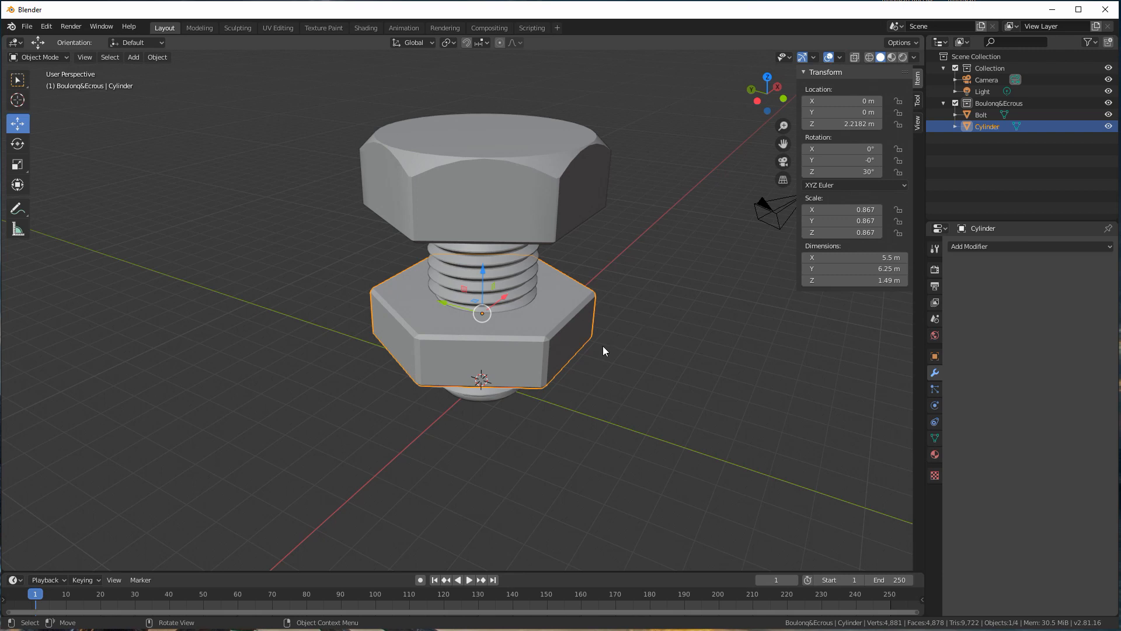
middle_drag(537, 333, 521, 307)
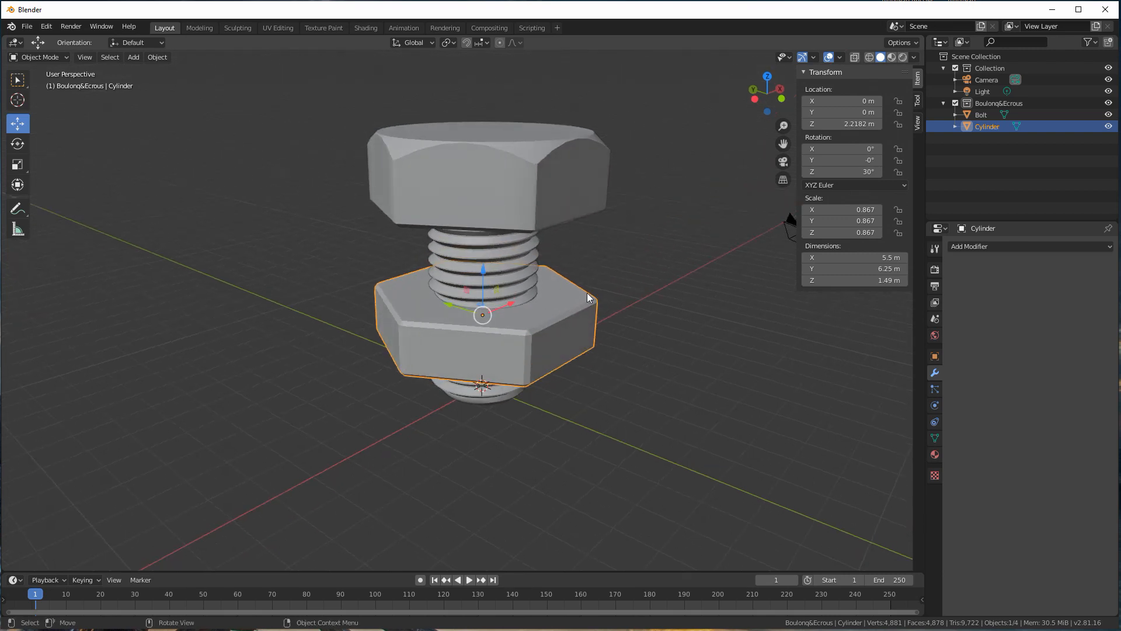
Step: Add a Boolean modifier to the nut set to Difference, with Bolt as the cutting object
click(977, 249)
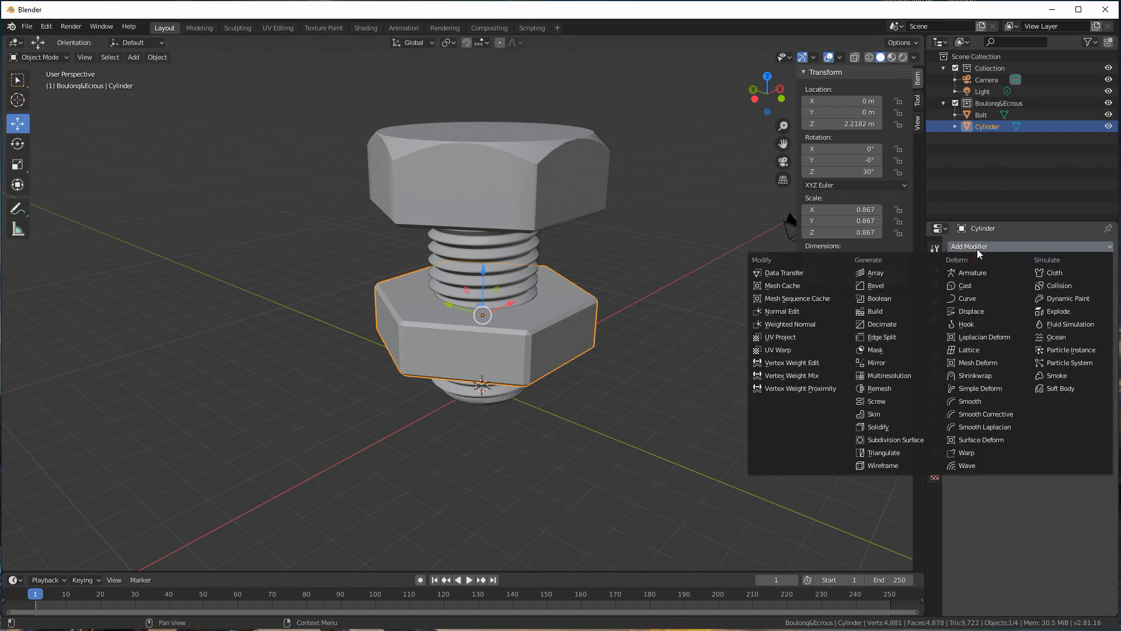
click(877, 299)
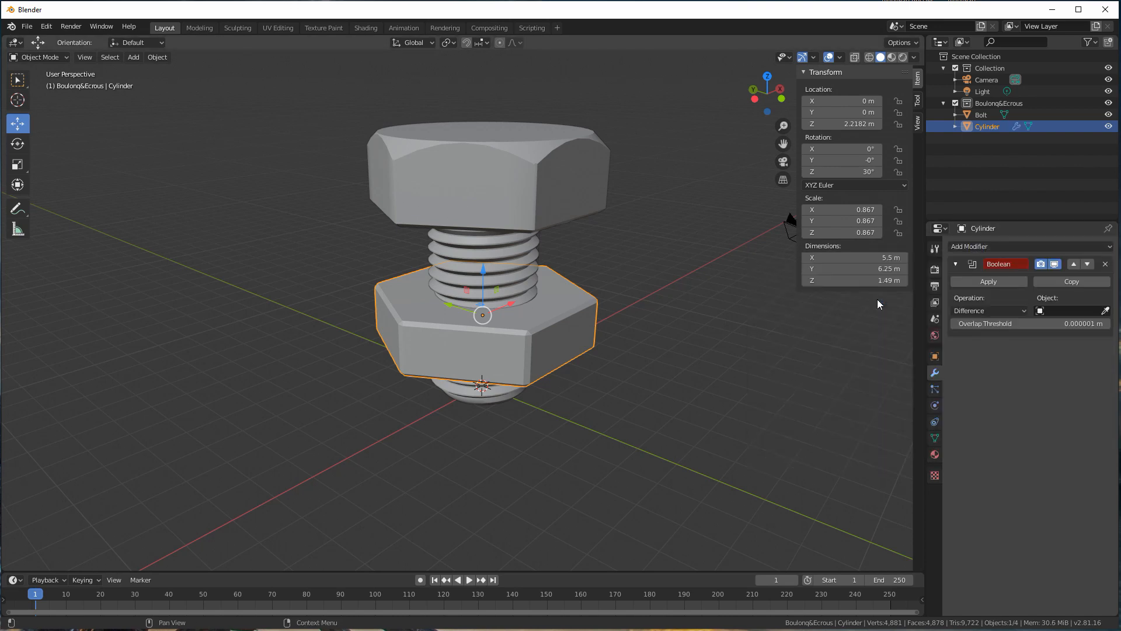
click(1040, 310)
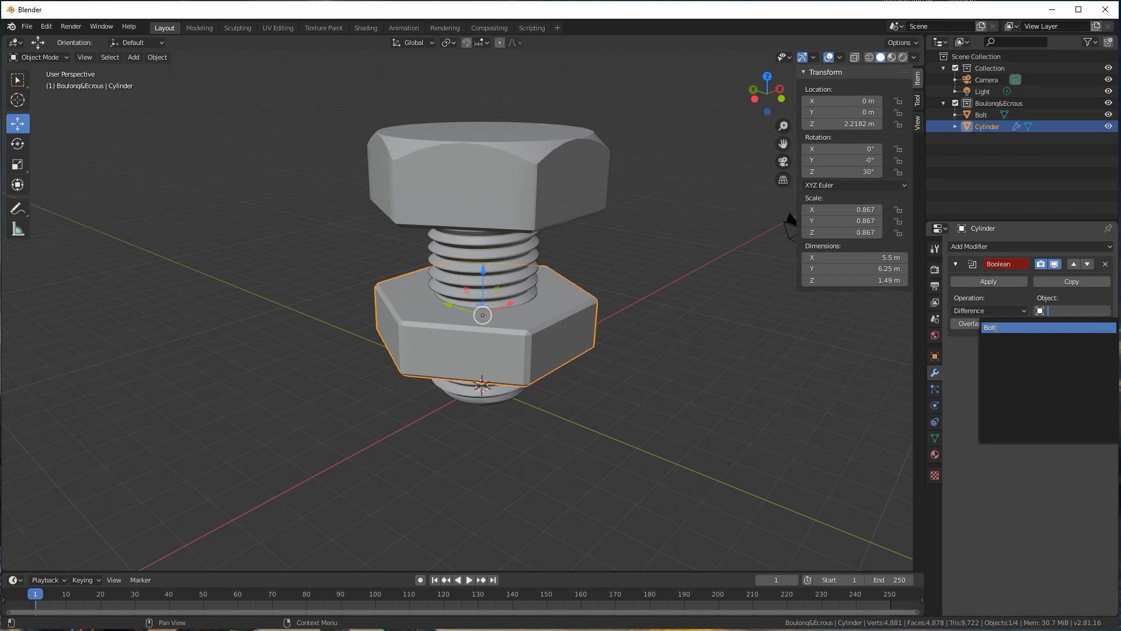
click(996, 328)
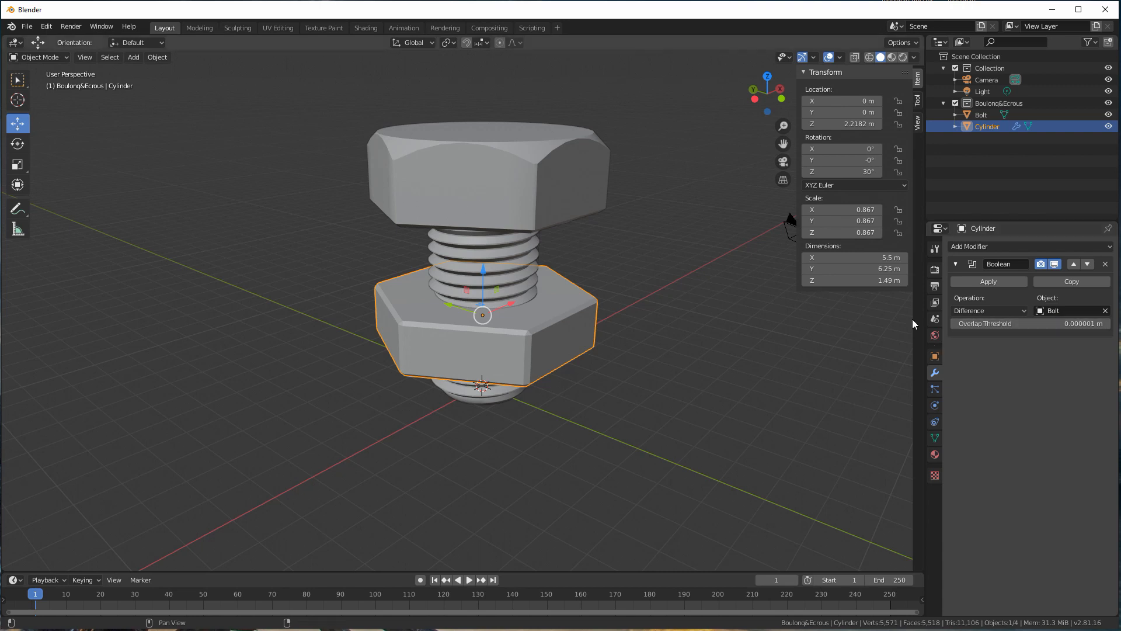
Step: Hide the bolt and examine the threaded hole cut through the nut
middle_drag(678, 273, 562, 256)
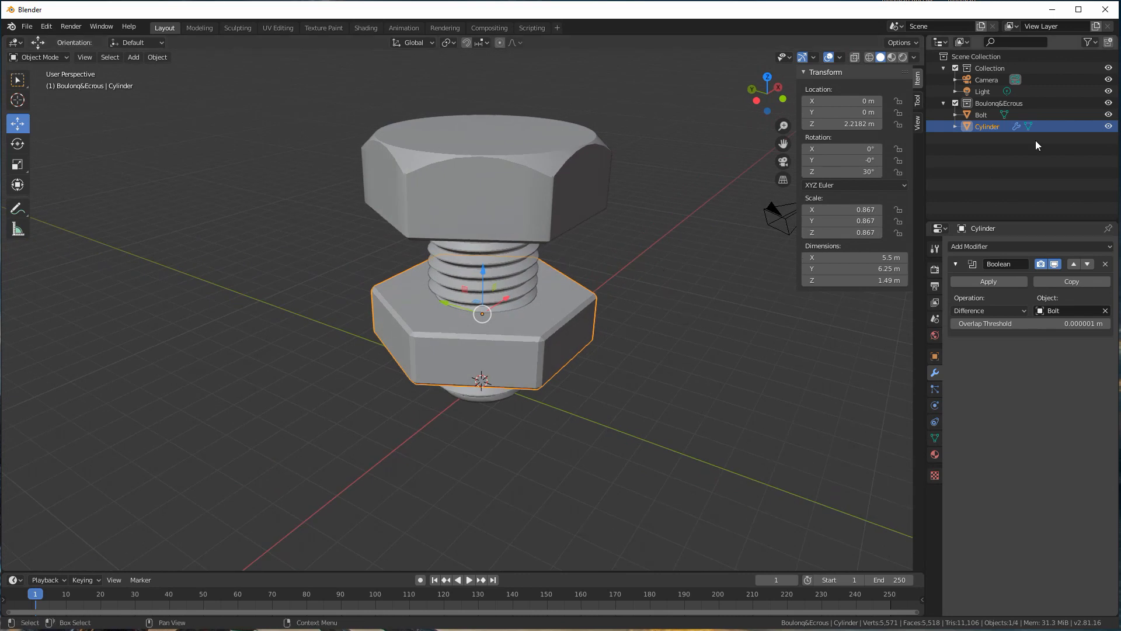
click(1109, 115)
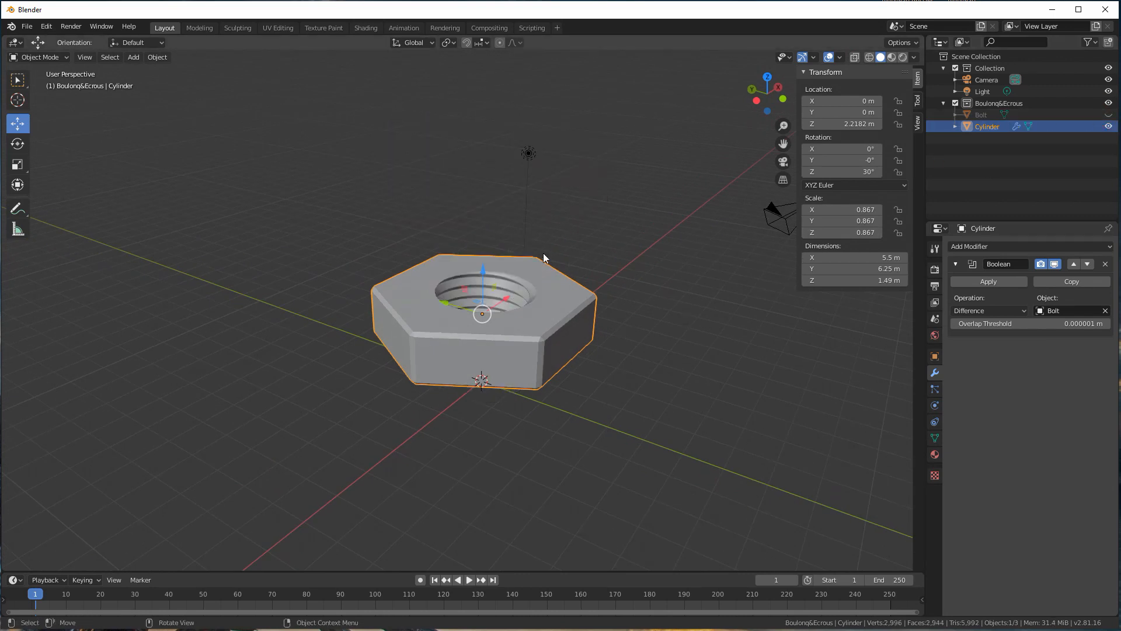
middle_drag(516, 306, 514, 266)
scroll(505, 272, up, 3)
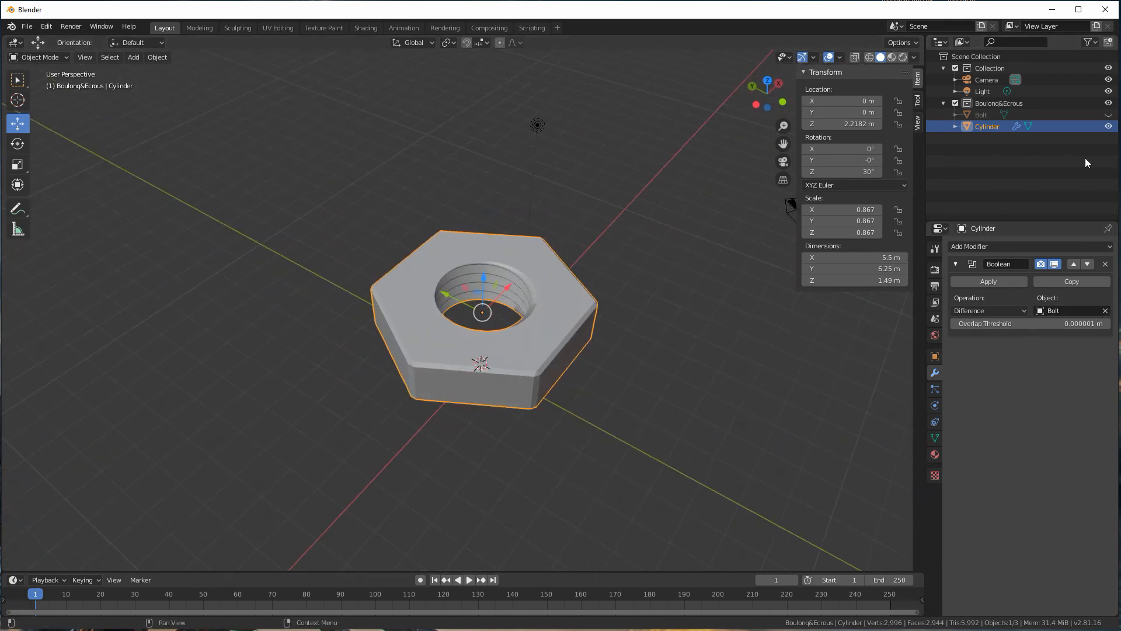
Step: Show the bolt again and apply the nut's Boolean modifier
click(1108, 115)
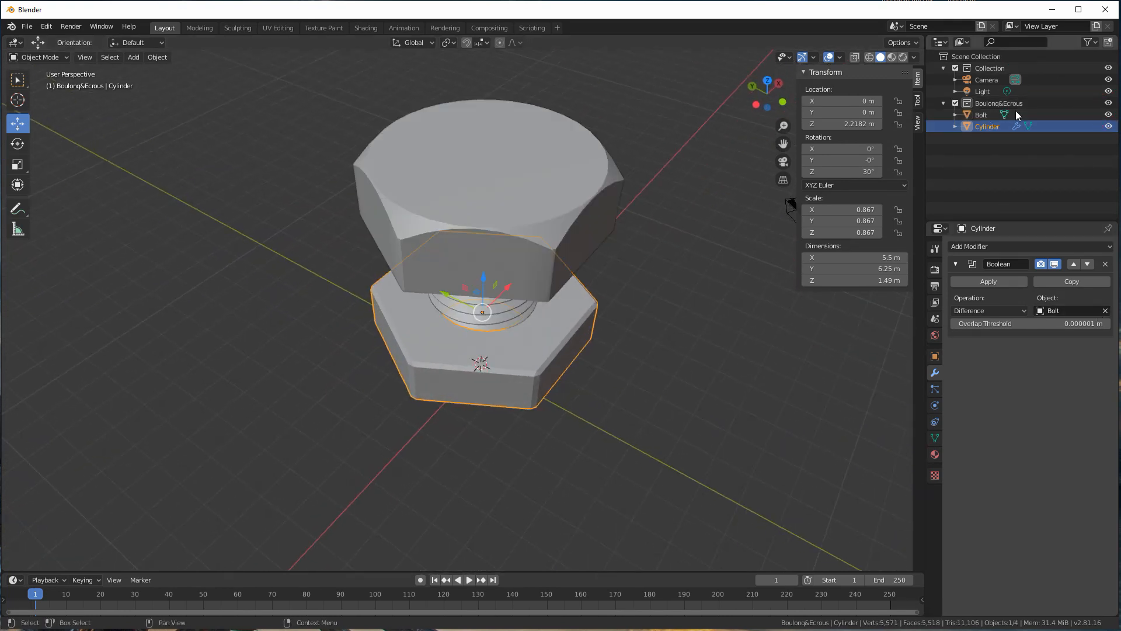
middle_drag(730, 156, 720, 126)
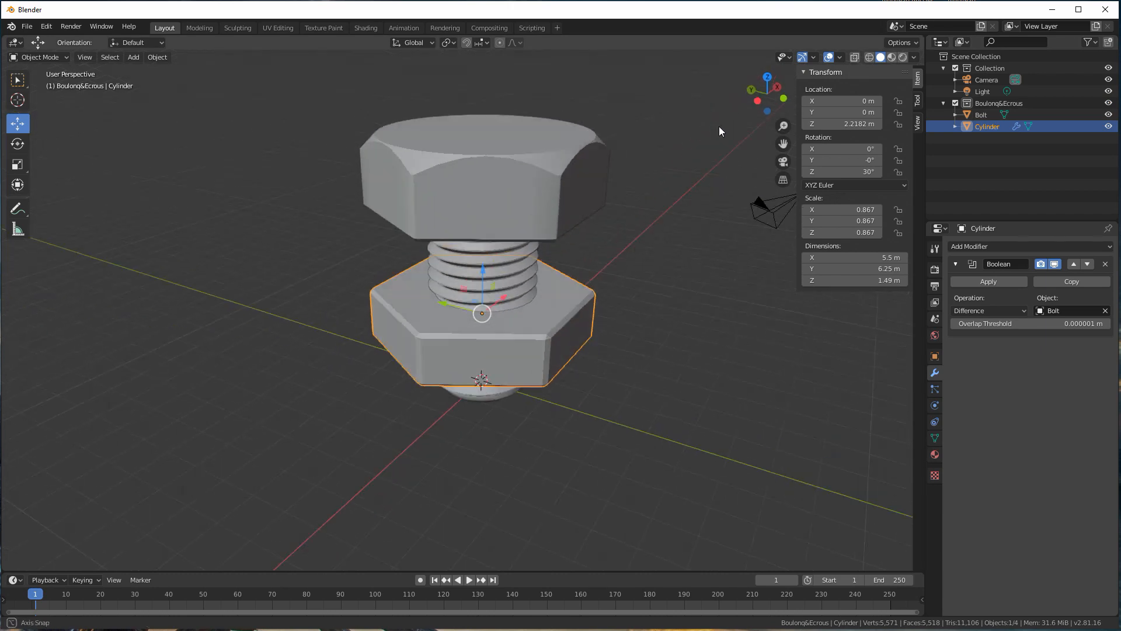
click(991, 281)
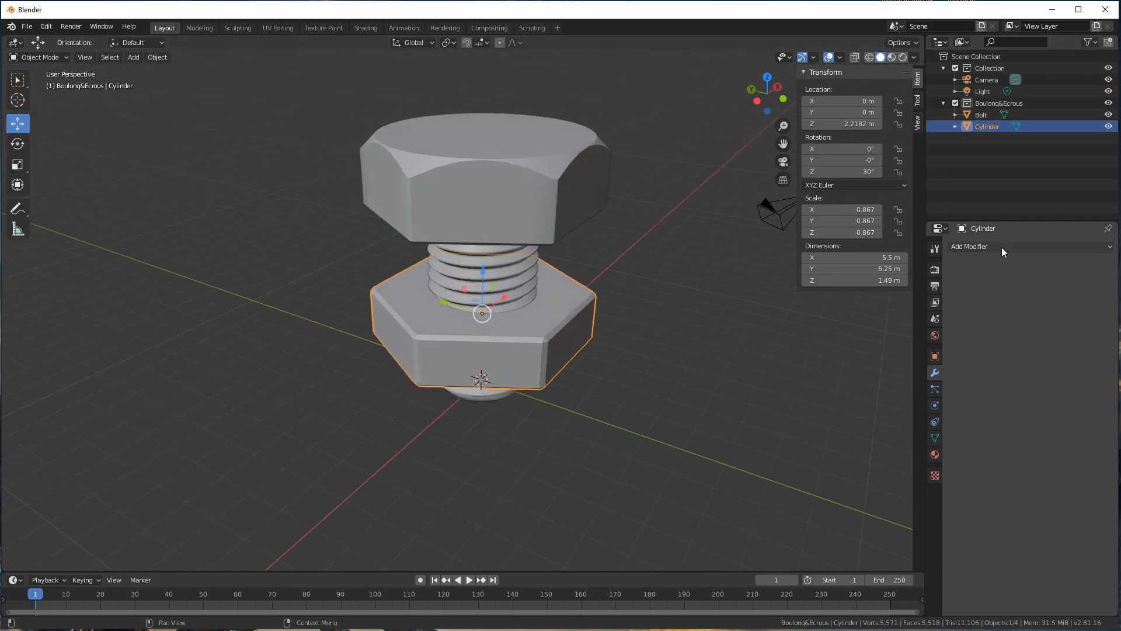
Step: Move the bolt about 11 m along Y, clear of the nut
click(570, 190)
drag(445, 369, 209, 265)
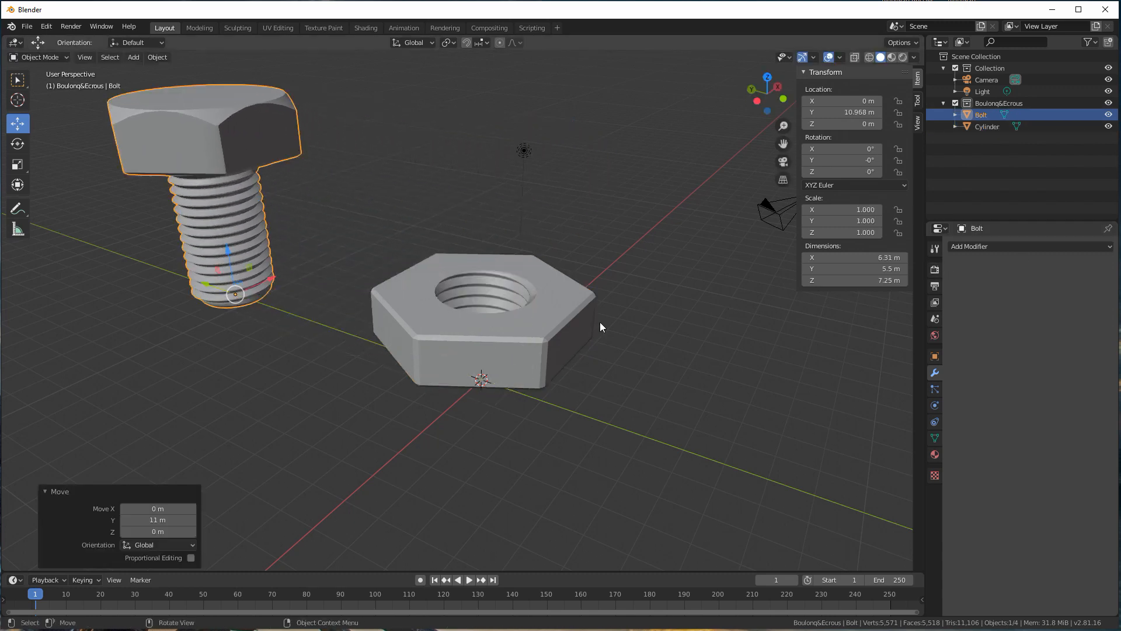
scroll(444, 322, down, 3)
middle_drag(440, 323, 470, 310)
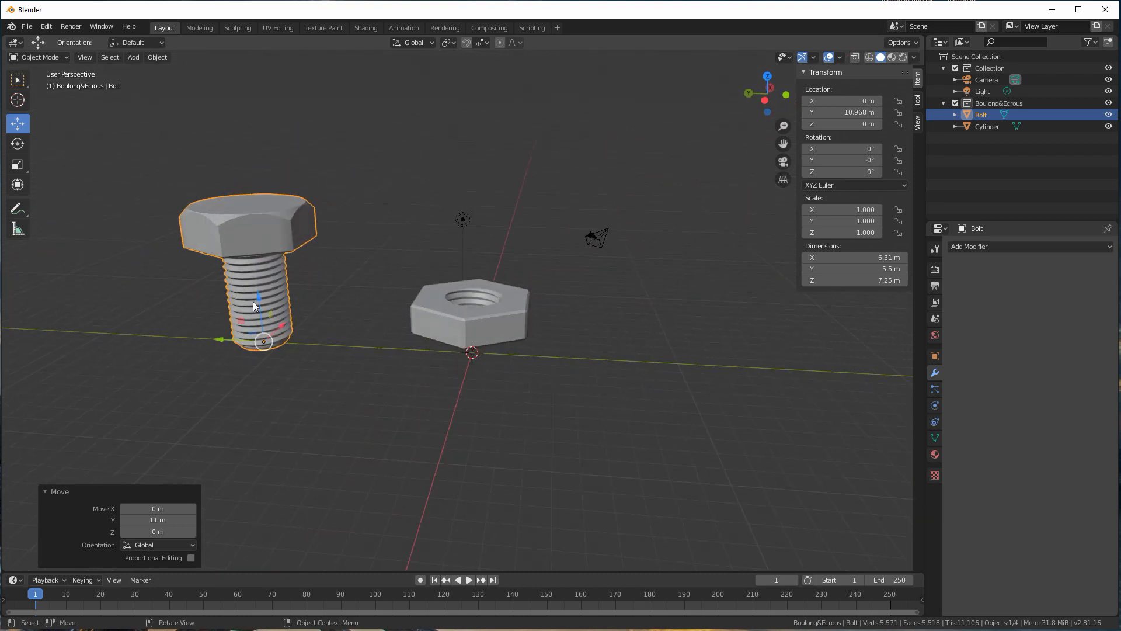
middle_drag(338, 295, 384, 283)
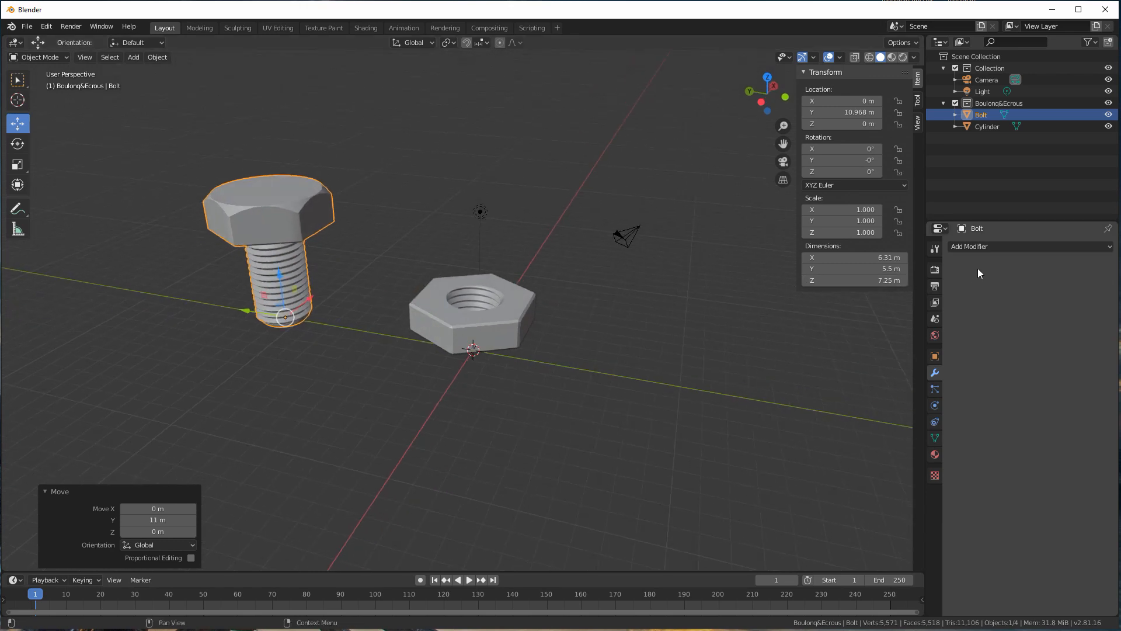
Step: Move the nut about 5 m along Y so it sits beside the bolt
click(411, 309)
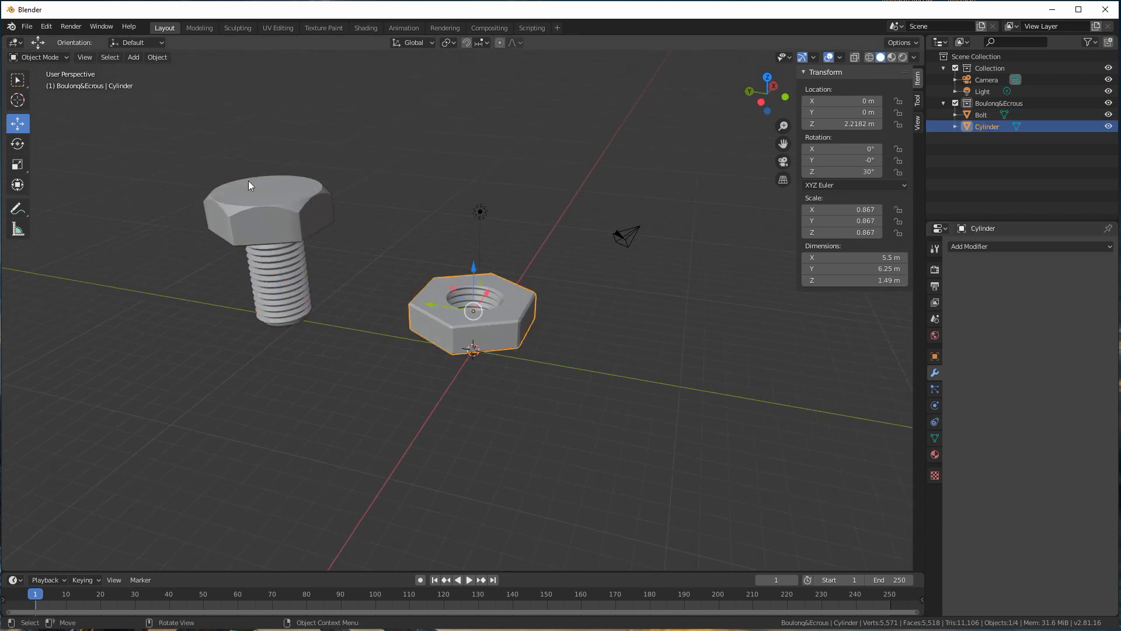
scroll(249, 182, down, 1)
middle_drag(408, 289, 445, 320)
drag(445, 306, 368, 302)
Step: Rename the nut object to Ecrou
double_click(1007, 125)
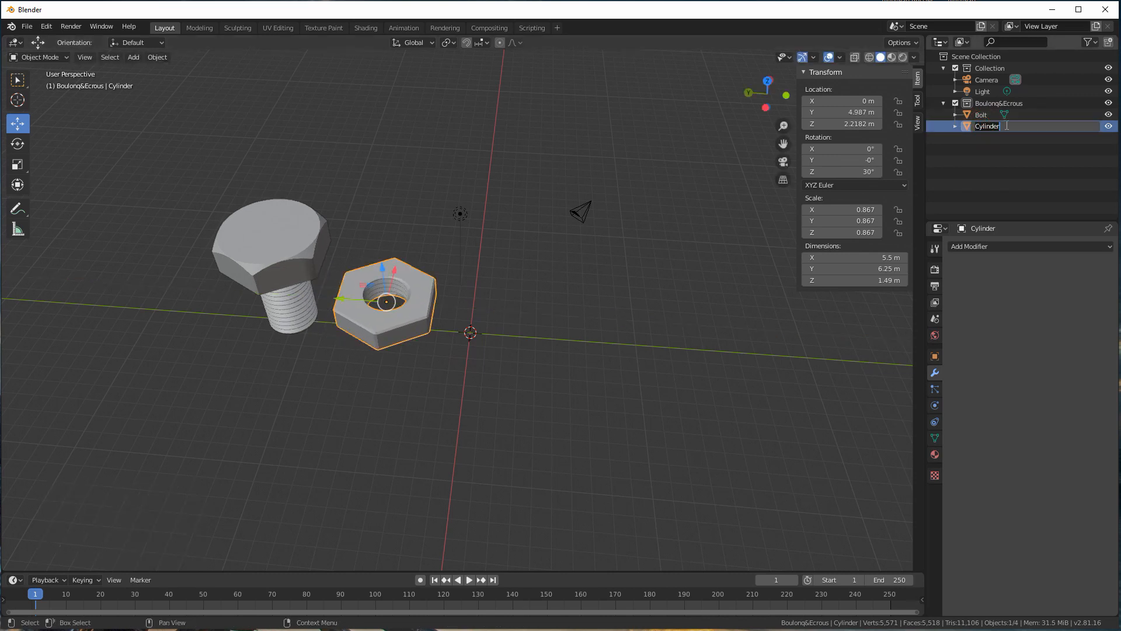
text(Ecrou)
key(Return)
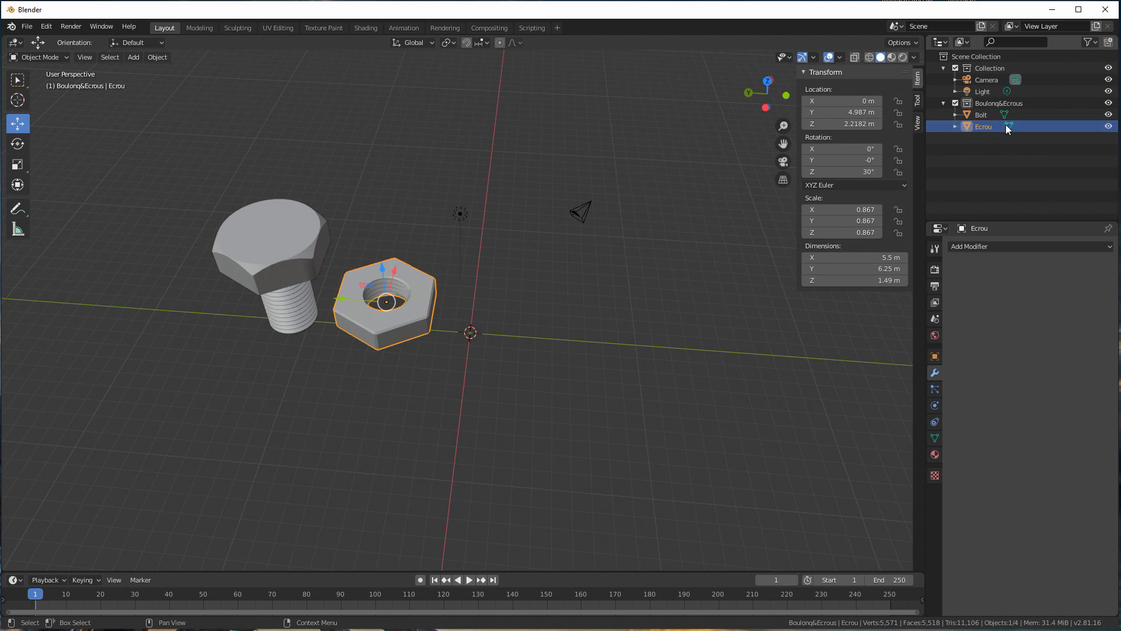
Step: Collapse the collection holding the bolt and nut and correct its name to Boulons&Ecrous
click(945, 103)
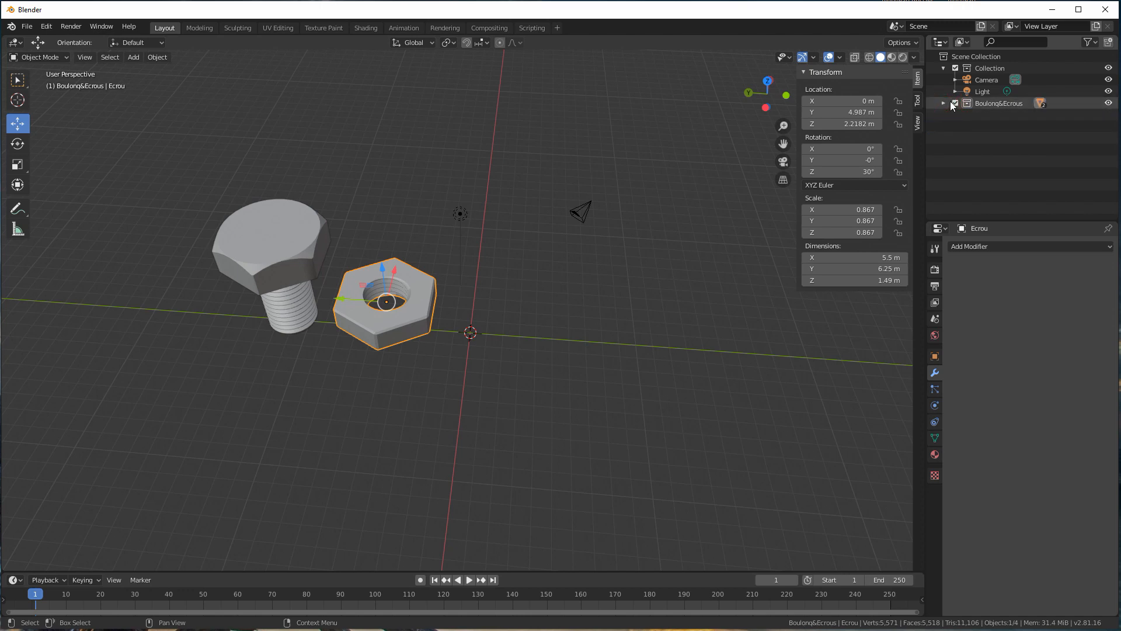
click(993, 103)
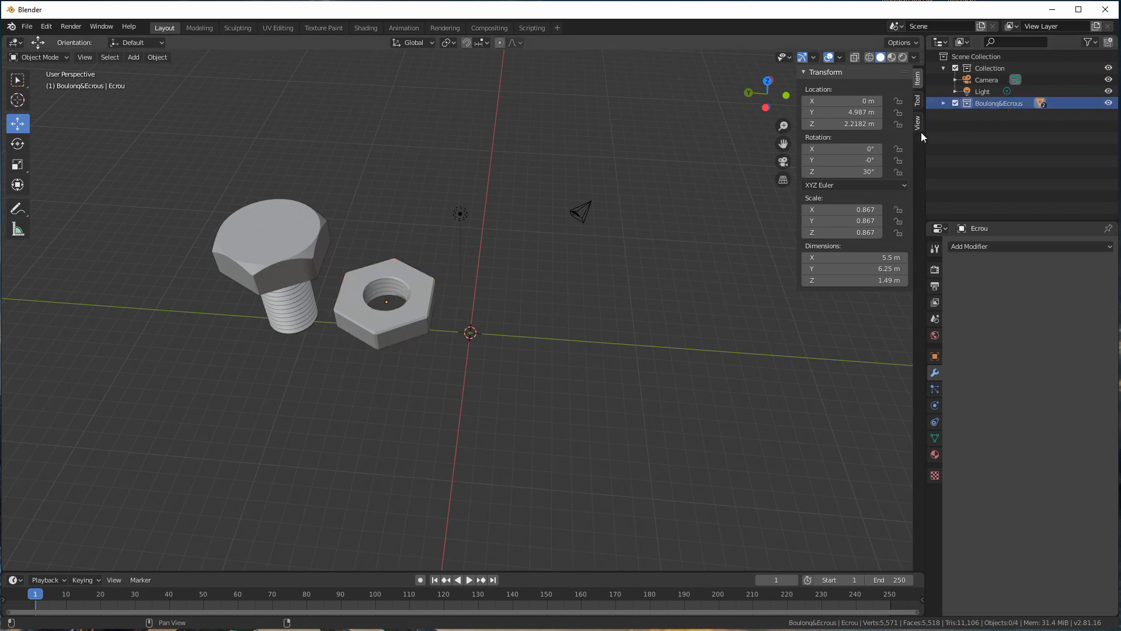
click(988, 108)
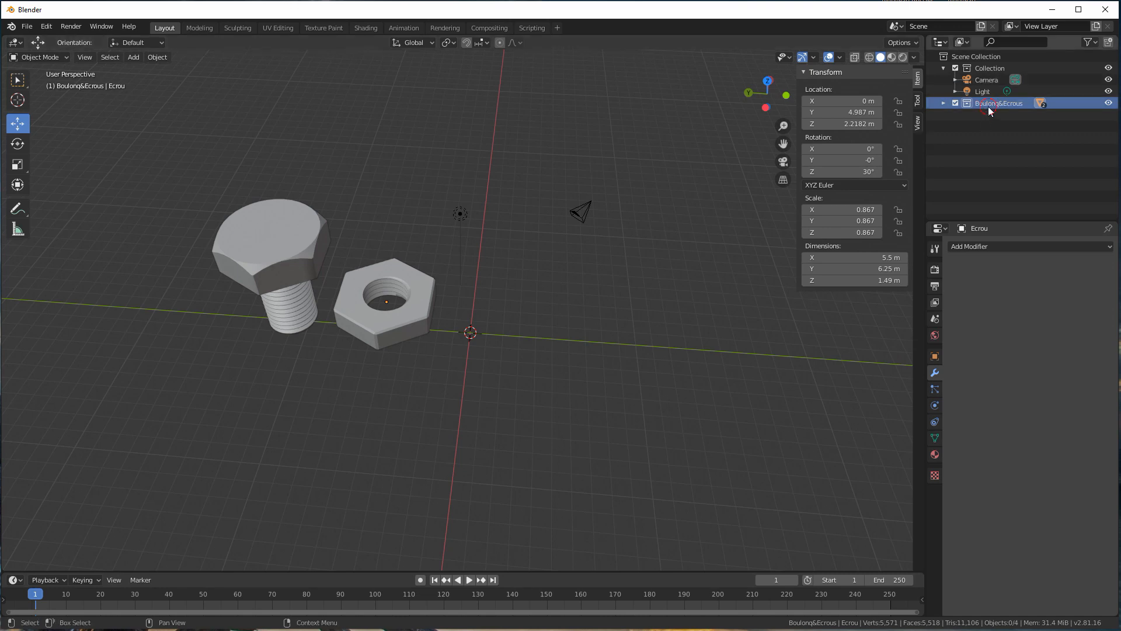
double_click(997, 103)
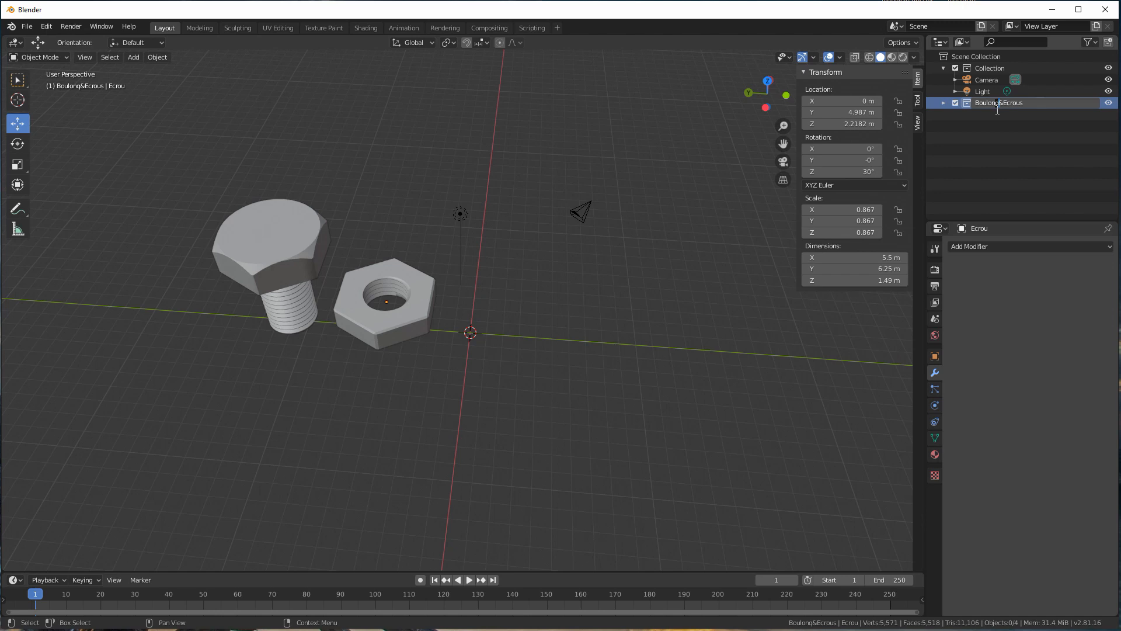
key(BackSpace)
text(s)
key(Return)
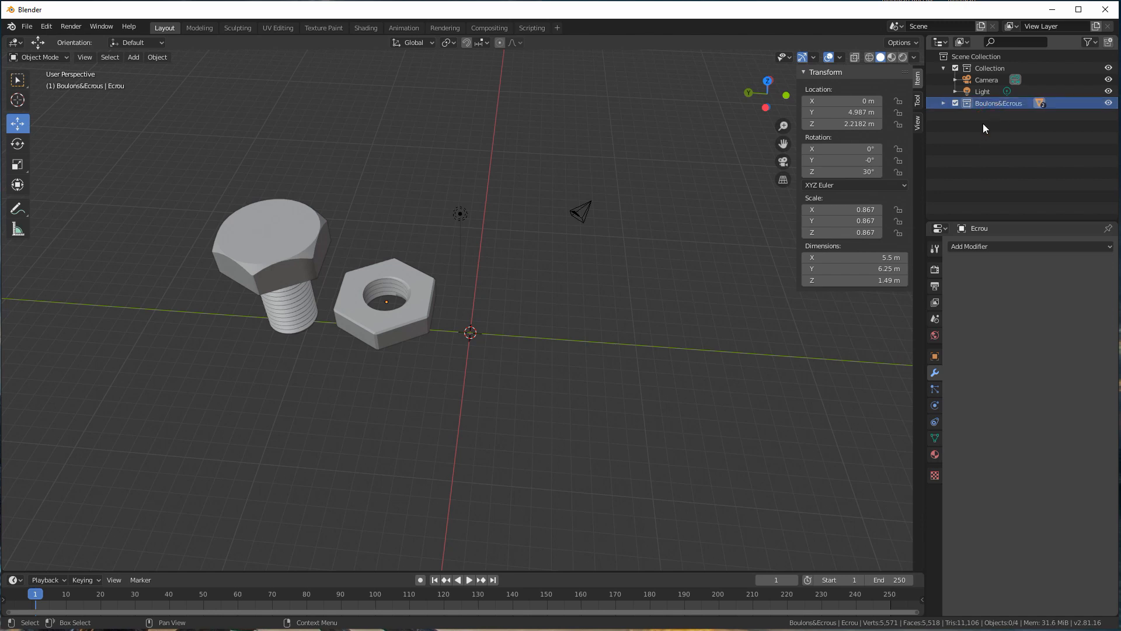
click(992, 113)
click(990, 103)
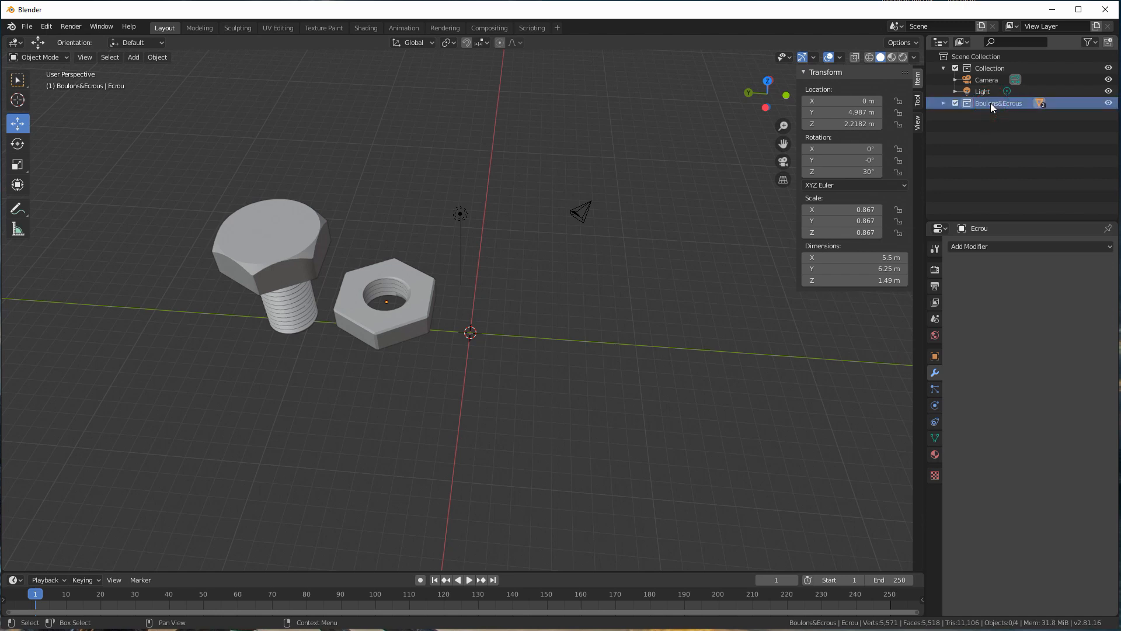
Step: Look over the finished parts and delete the extra object, keeping the bolt and nut
middle_drag(310, 257, 368, 305)
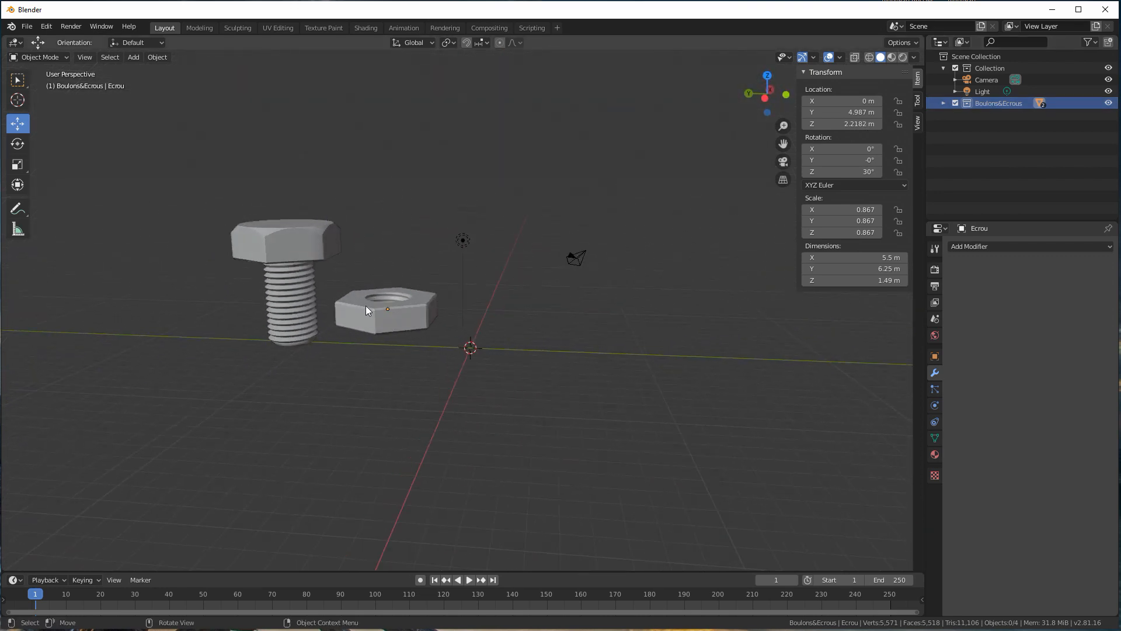
scroll(387, 330, down, 3)
scroll(391, 320, up, 3)
click(361, 306)
middle_drag(380, 325, 412, 356)
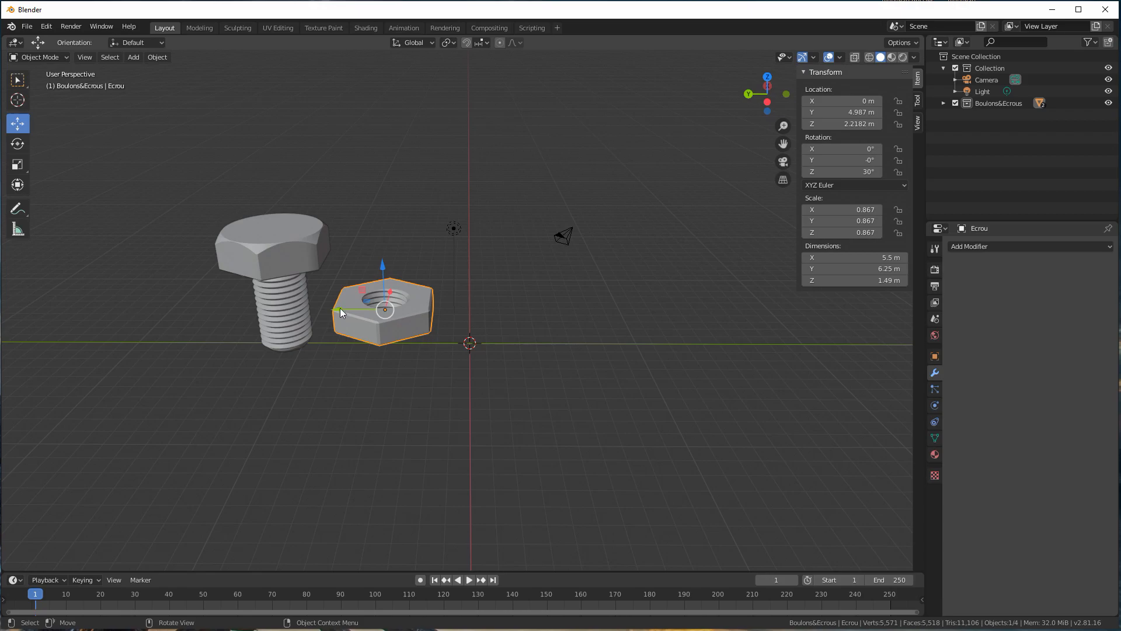
key(Delete)
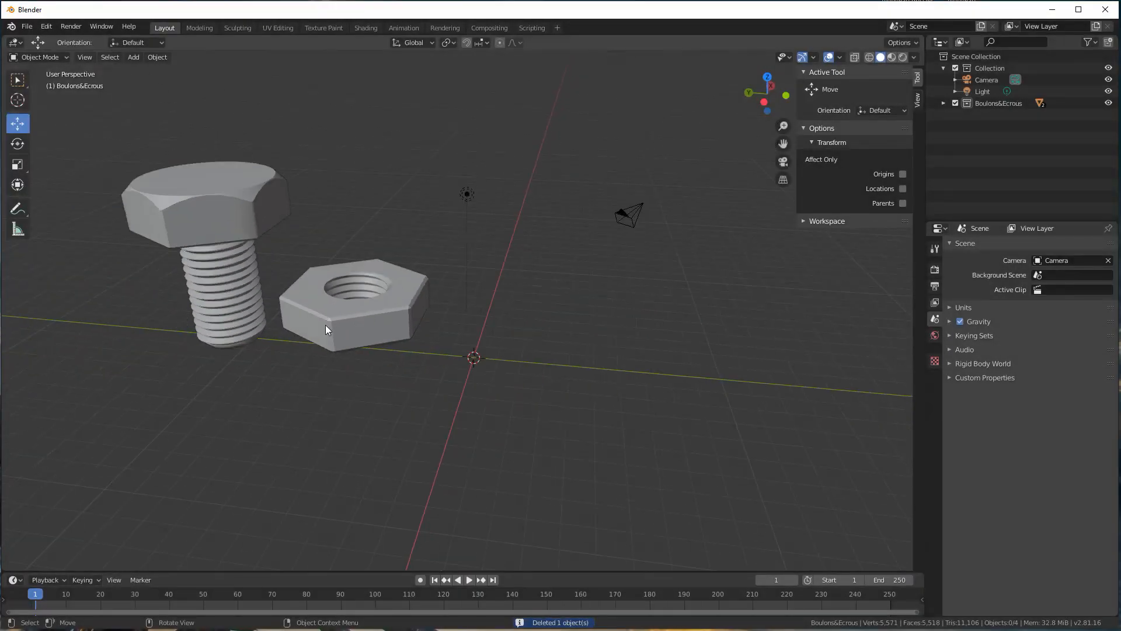
Step: Add a six-vertex cylinder at the origin with a radius of 3.66 m and a depth of 1.72 m
middle_drag(326, 329, 345, 320)
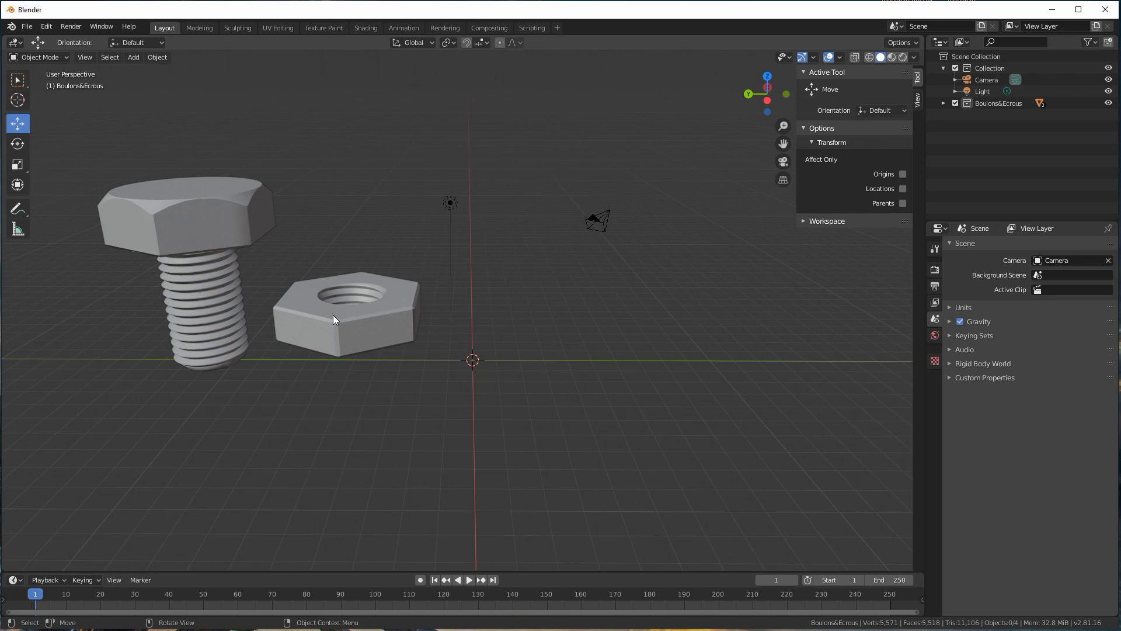
middle_drag(355, 319, 375, 333)
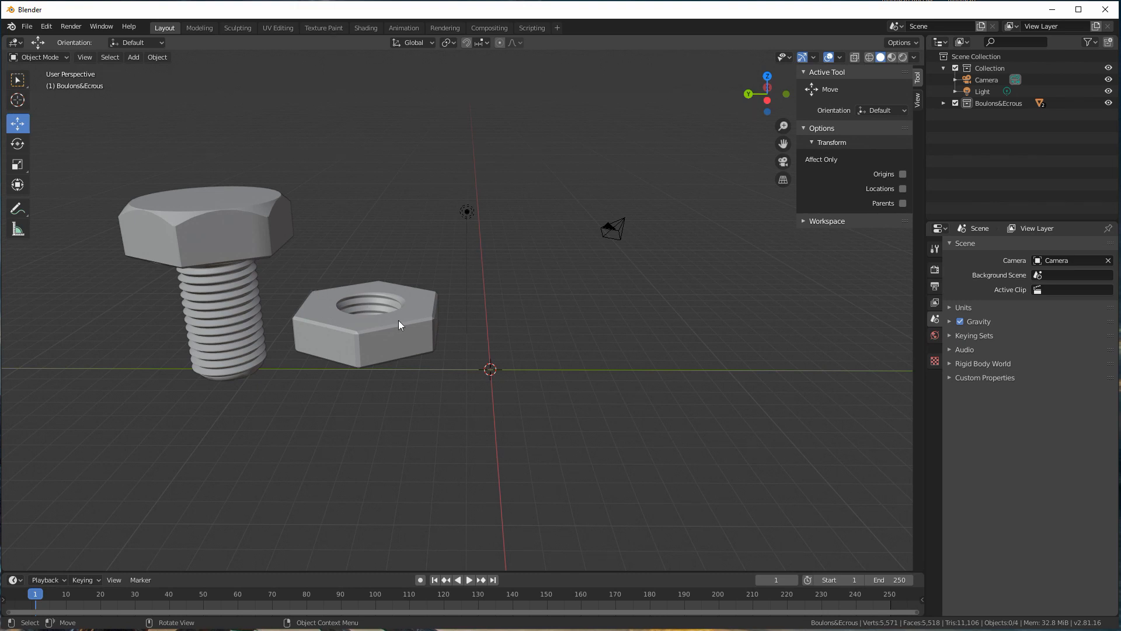
click(133, 57)
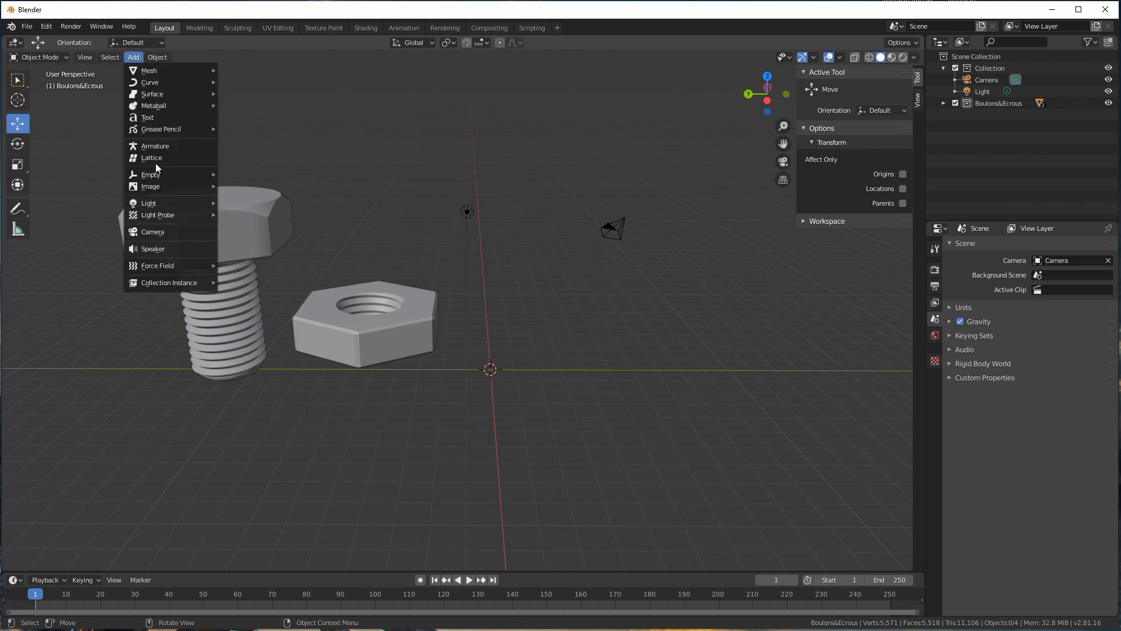
mouse_move(205, 70)
click(234, 129)
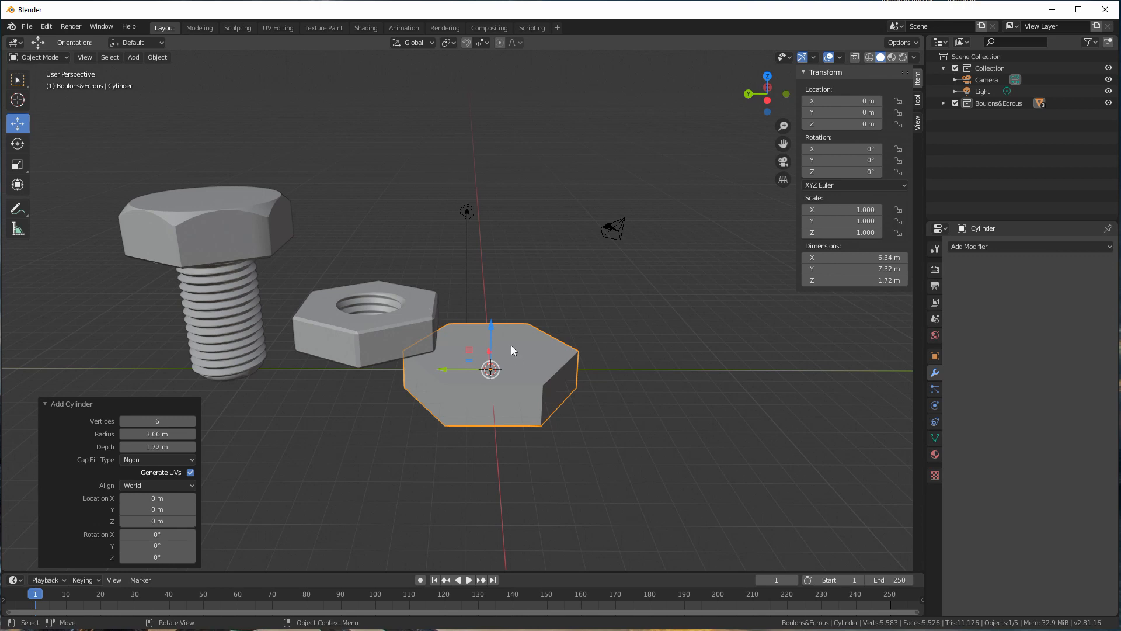
Step: Rotate the new hexagonal cylinder 30° about the Z axis
key(r)
text(z30)
key(Return)
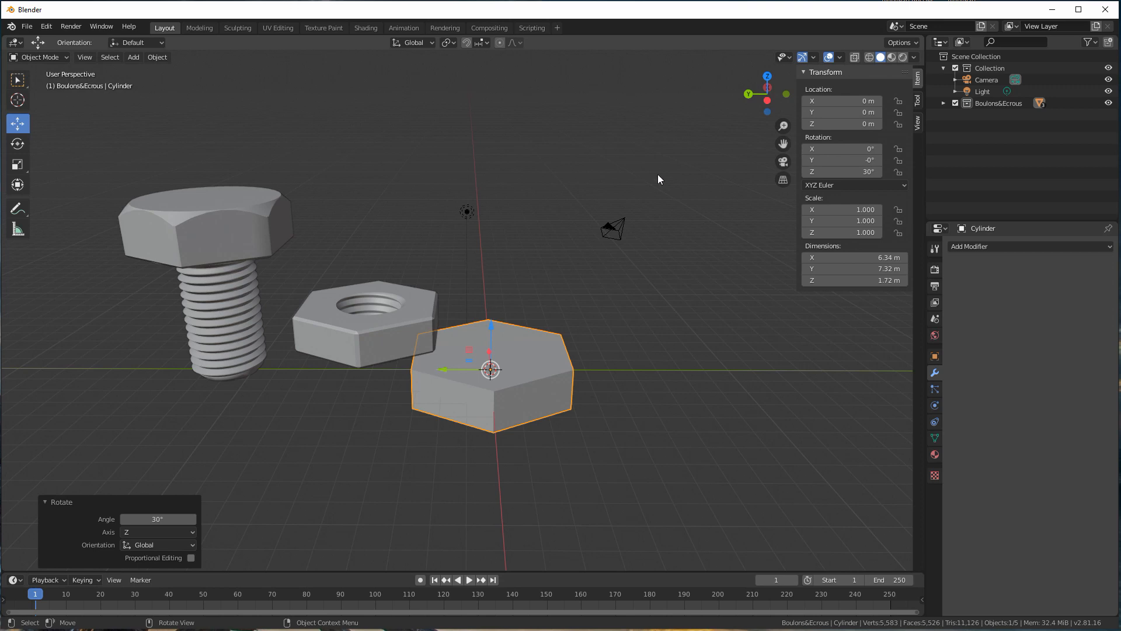
Step: Set the nut's Y location to 0 m to centre it over the new hexagonal cylinder
key(KP_7)
click(526, 219)
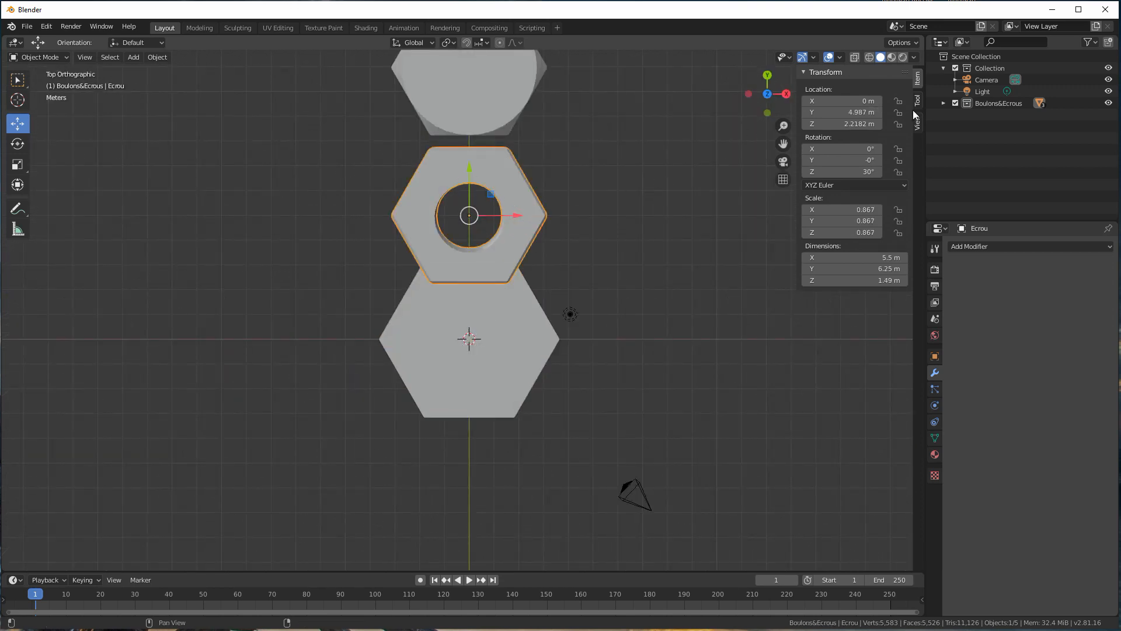
drag(858, 113, 857, 124)
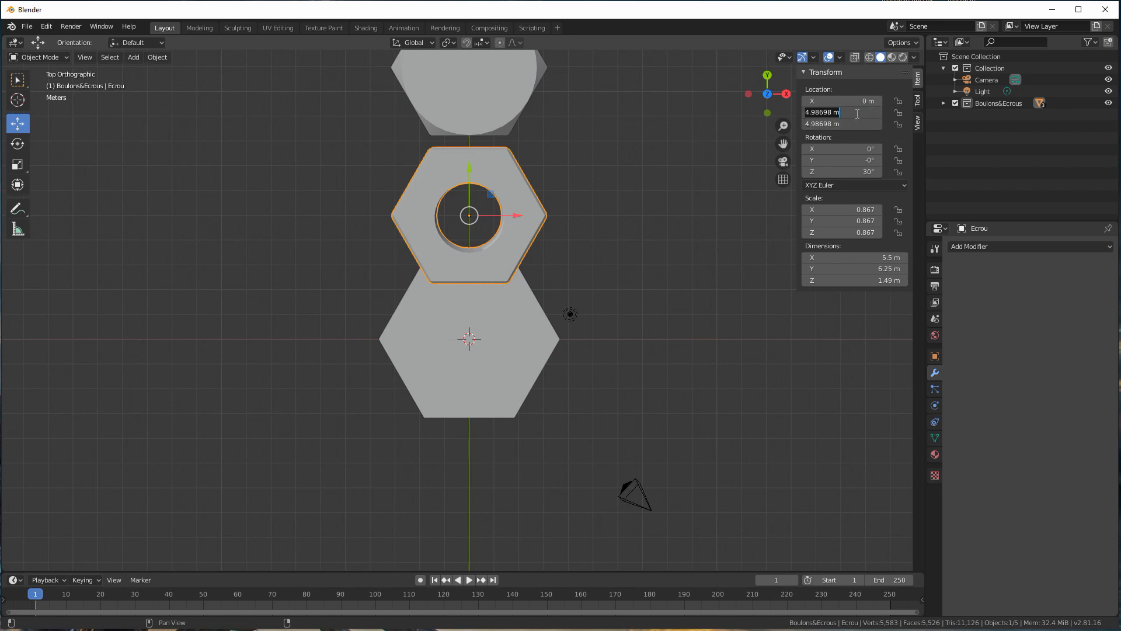
text(0)
key(Return)
Step: Move the hexagonal cylinder vertically to just below the nut, at a Z location of about -1.06 m
click(507, 268)
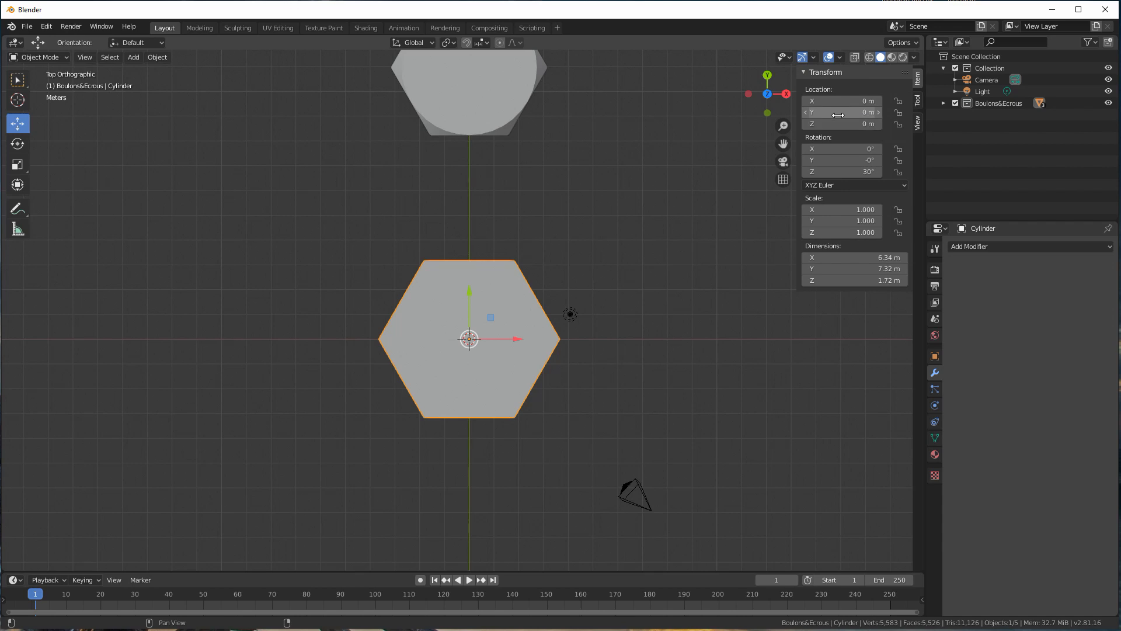
drag(853, 124, 894, 124)
middle_drag(461, 259, 509, 185)
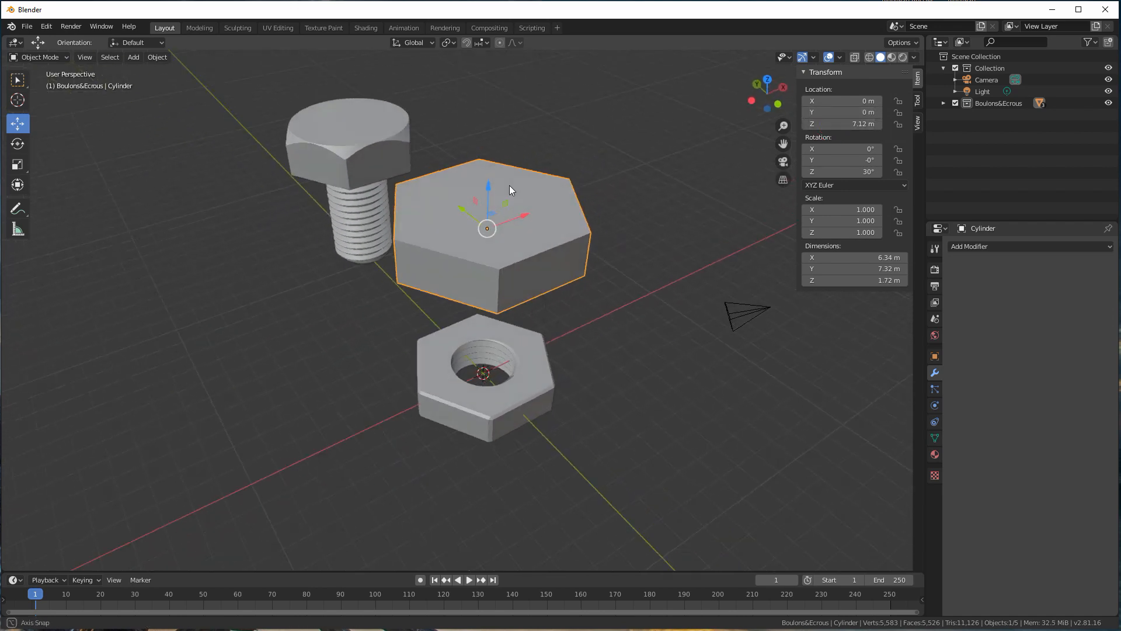
drag(489, 188, 483, 320)
middle_drag(450, 212, 454, 298)
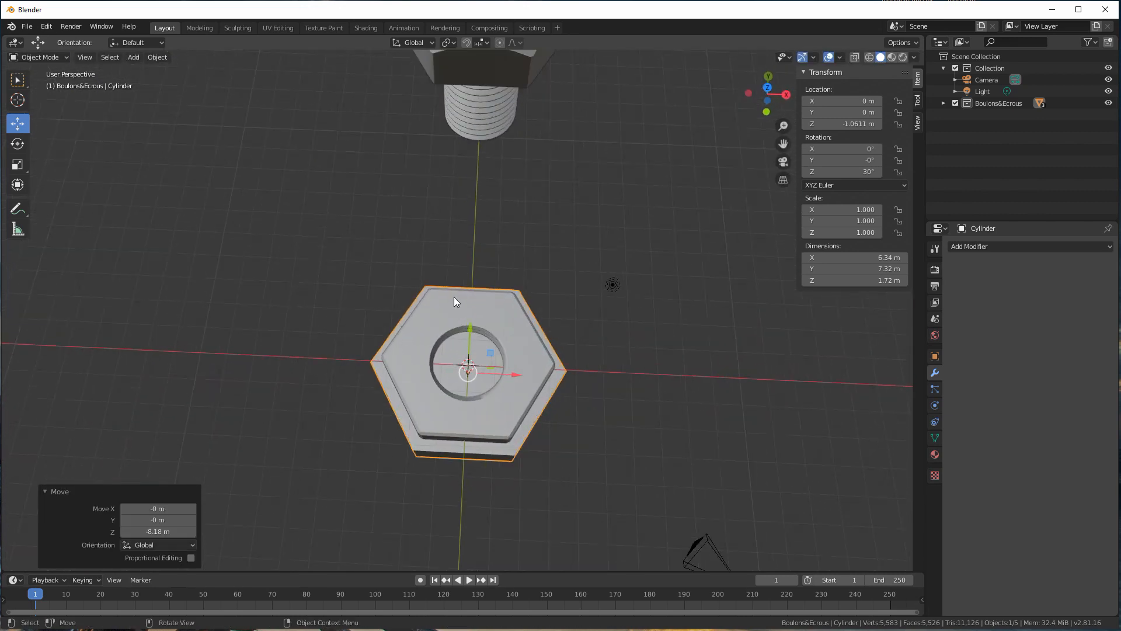
Step: Scale the hexagonal cylinder to about 0.865 in top view to match the nut's outline
key(KP_7)
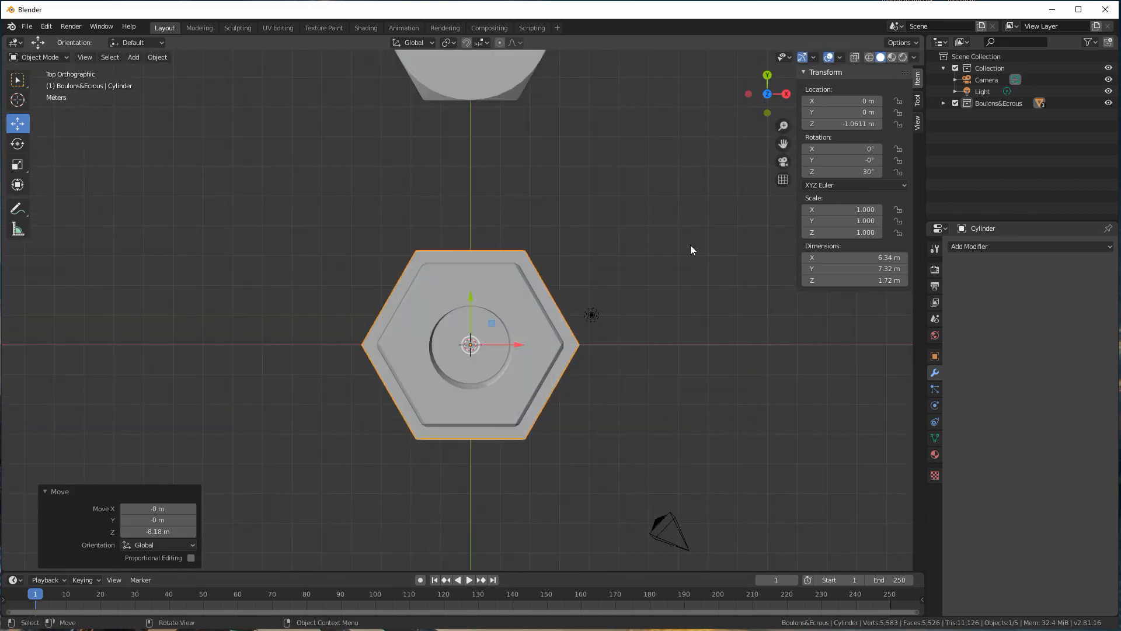
key(s)
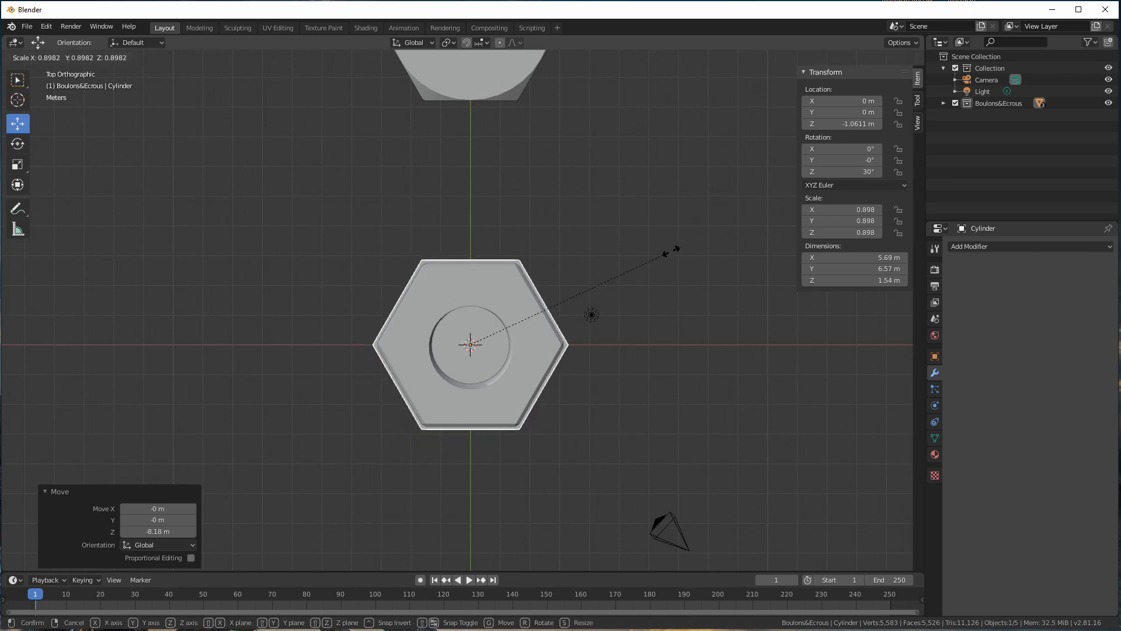
click(663, 251)
Step: Nudge the nut along the Y axis to a location of about 0.017 m
middle_drag(663, 251, 492, 409)
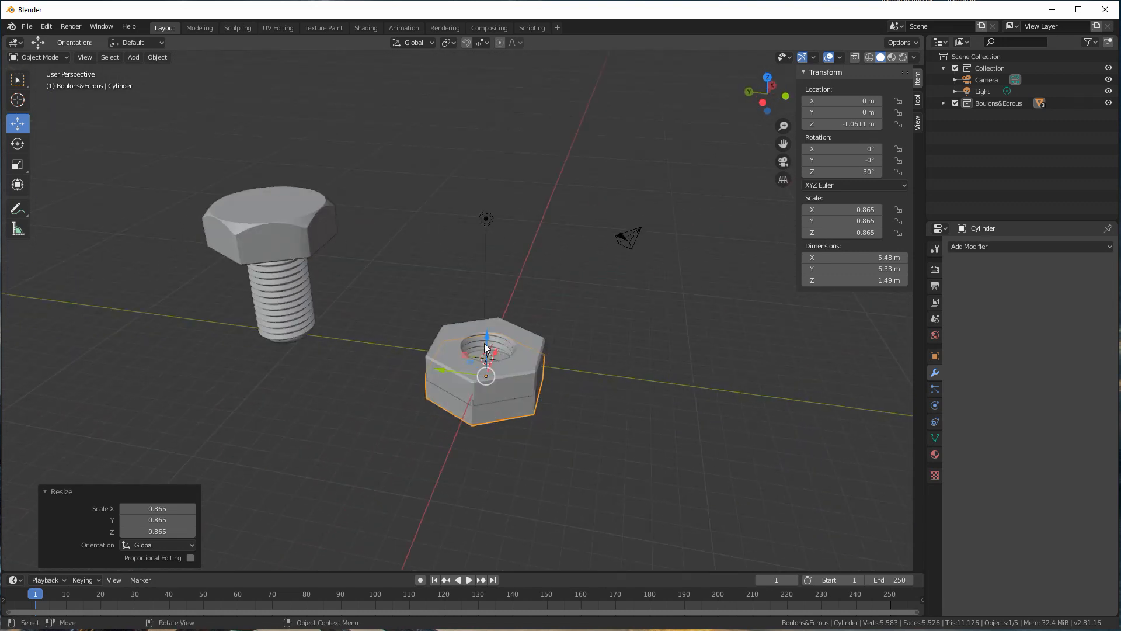
click(521, 356)
key(g)
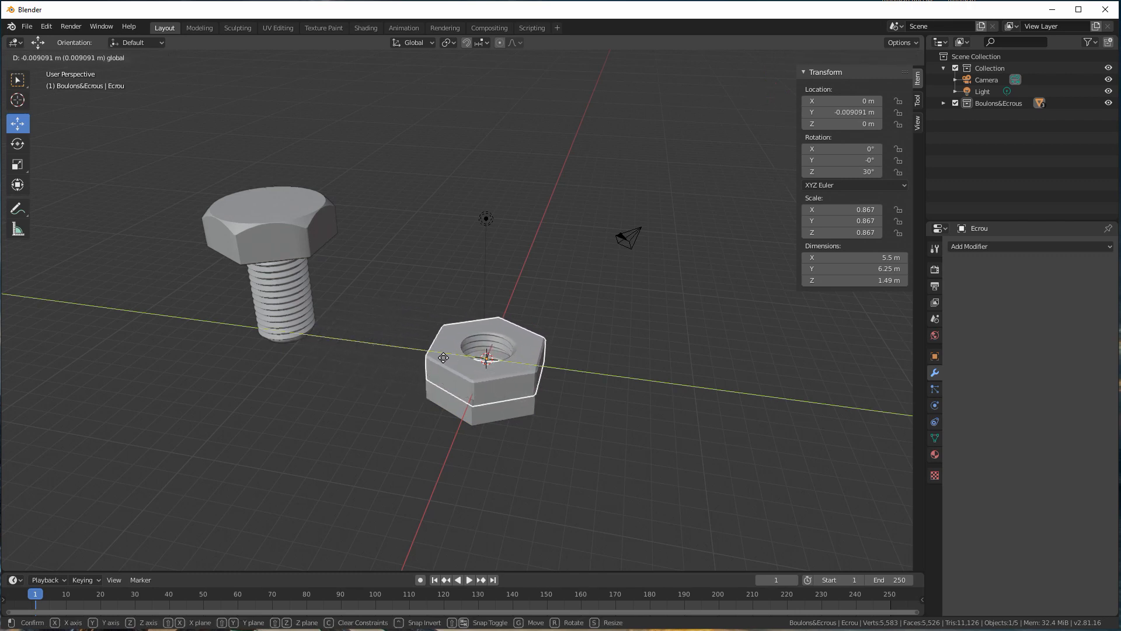
click(444, 358)
middle_drag(444, 358, 520, 405)
Step: Duplicate the hexagonal cylinder below the nut in place and scale the copy uniformly by about 0.484
click(519, 409)
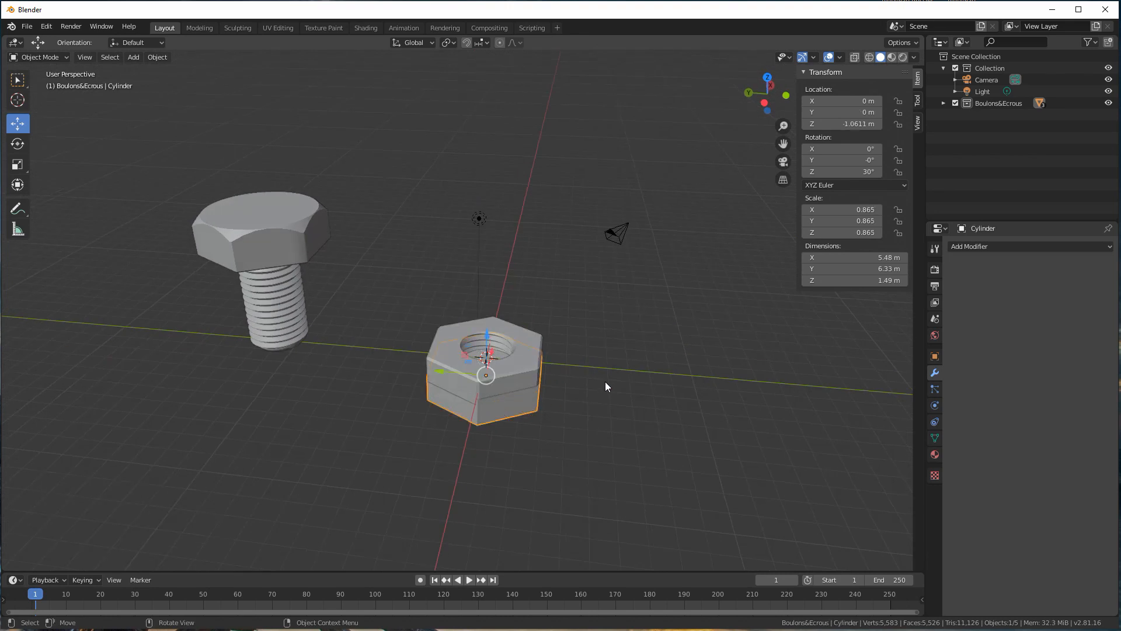
key(shift+d)
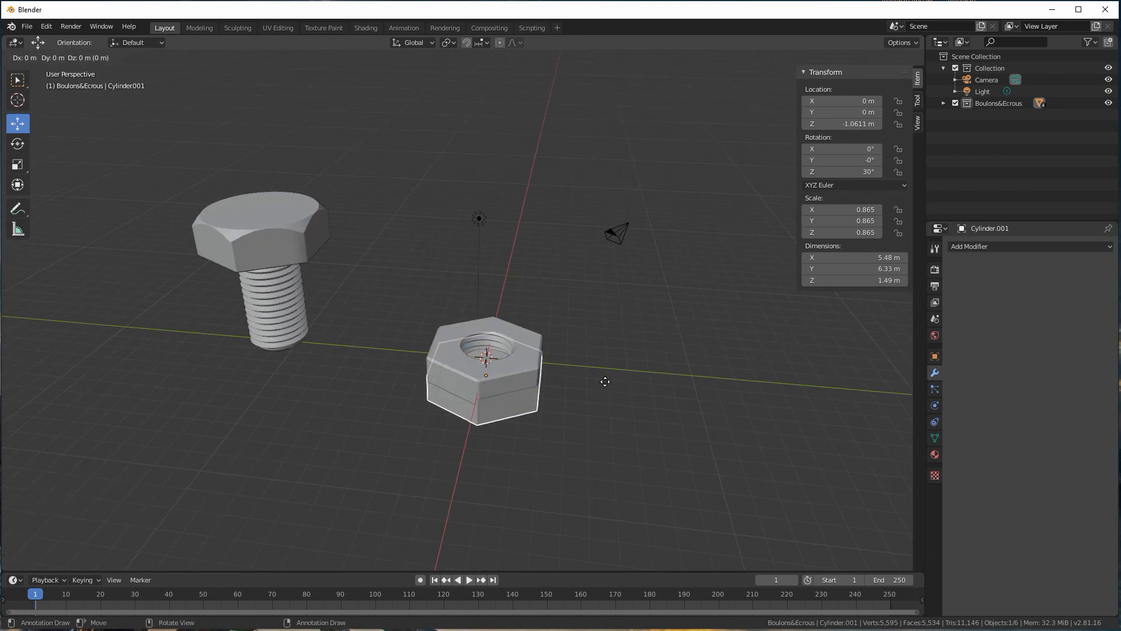
right_click(605, 382)
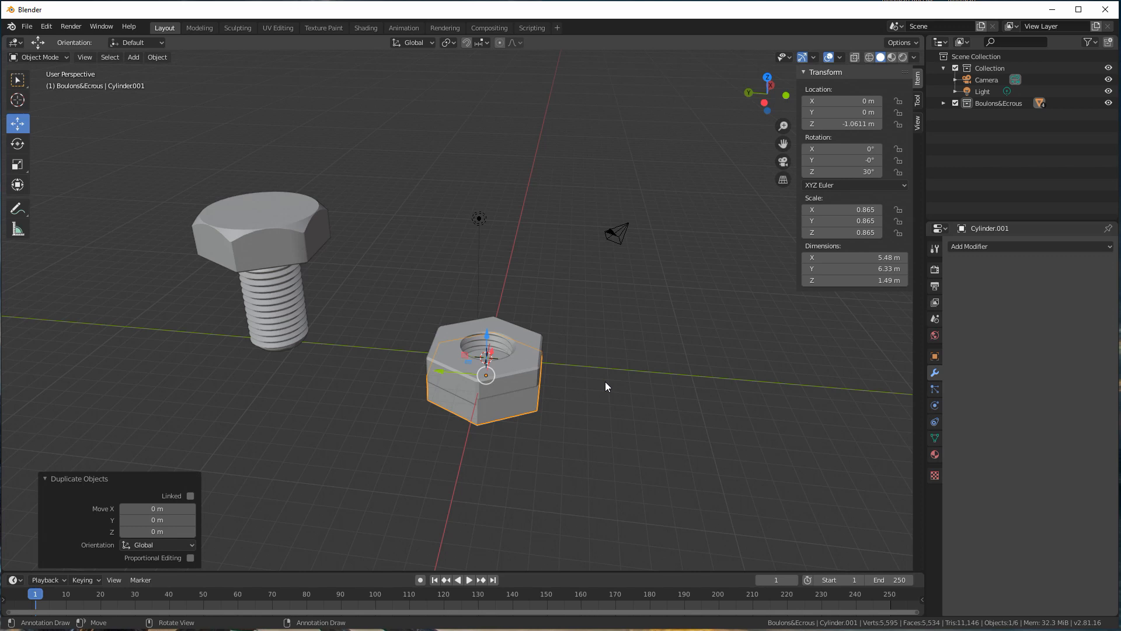
key(KP_7)
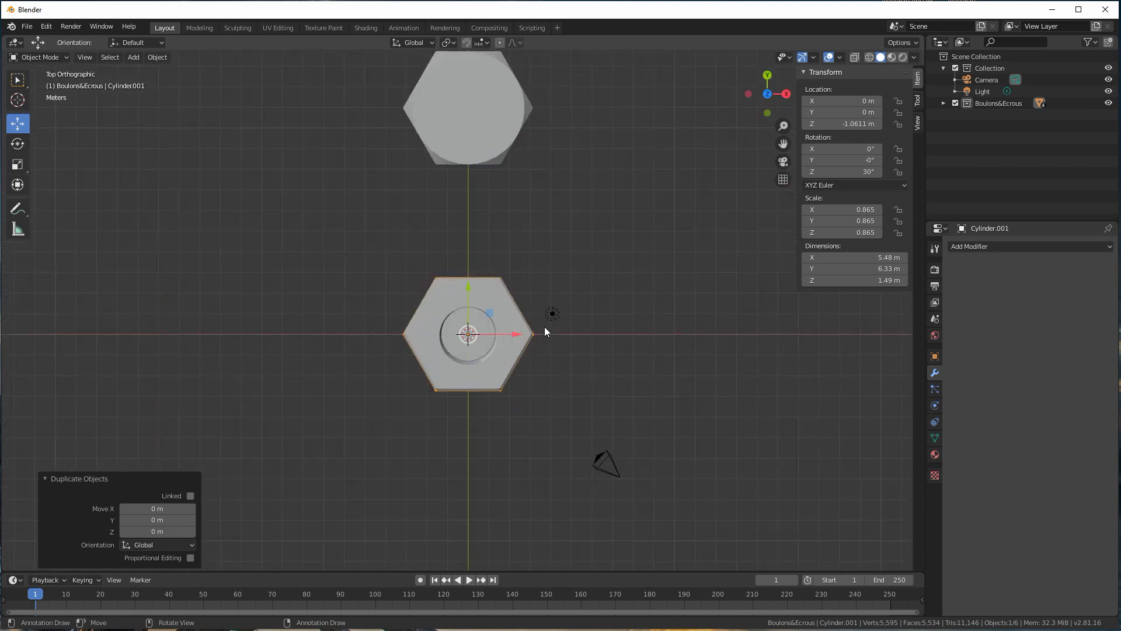
key(s)
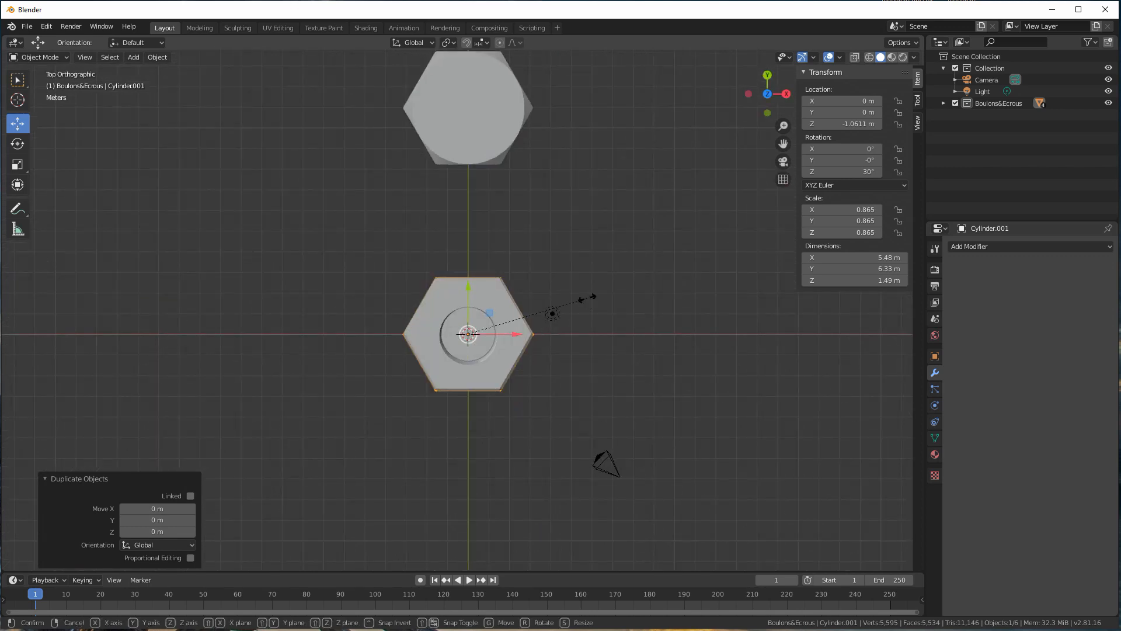
click(515, 311)
middle_drag(499, 327, 535, 295)
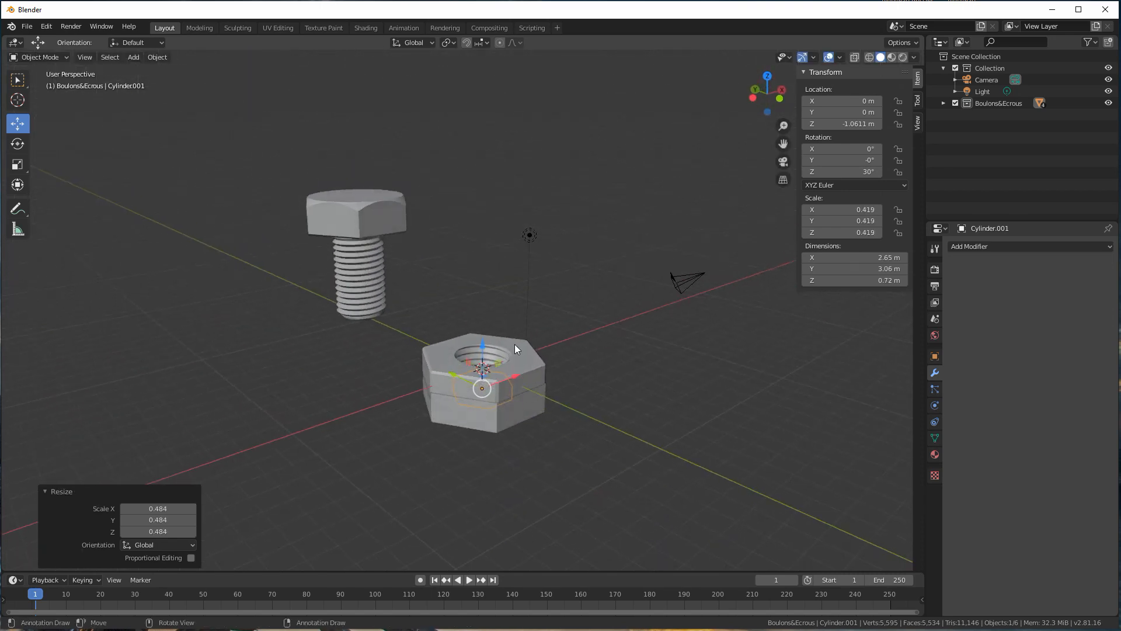
Step: Stretch the small hexagonal copy along Z to about 4.92 m tall and raise it so it still passes through the larger one
key(s)
key(z)
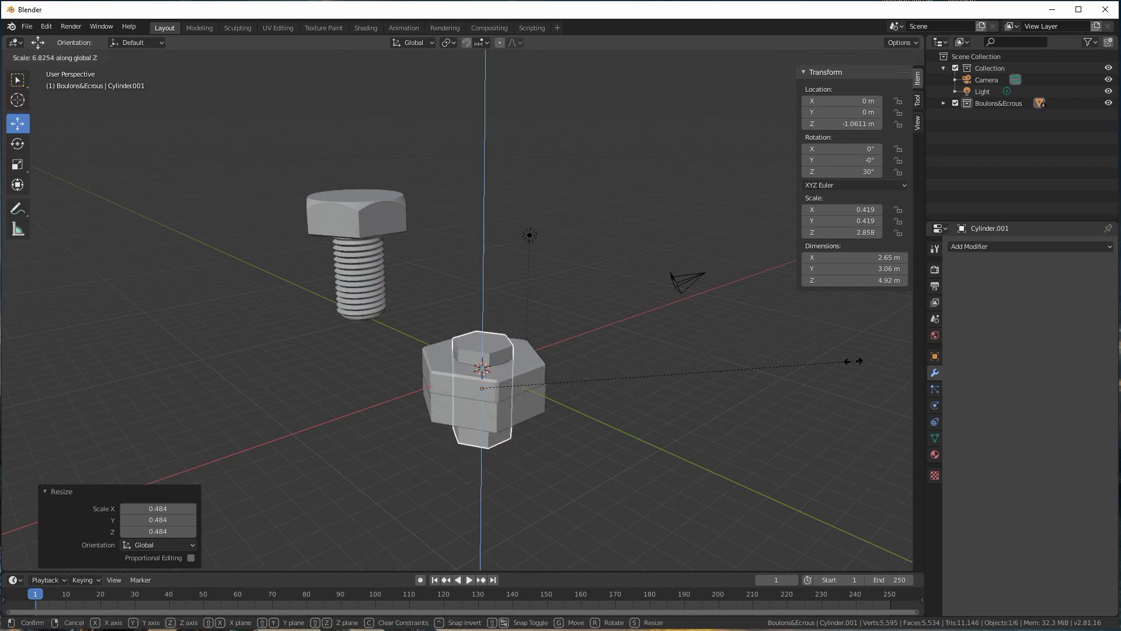
click(491, 348)
key(g)
key(z)
click(494, 330)
middle_drag(494, 330, 533, 357)
Step: Move the nut along the Y axis beyond the bolt, to a location of about 18.62 m
click(450, 358)
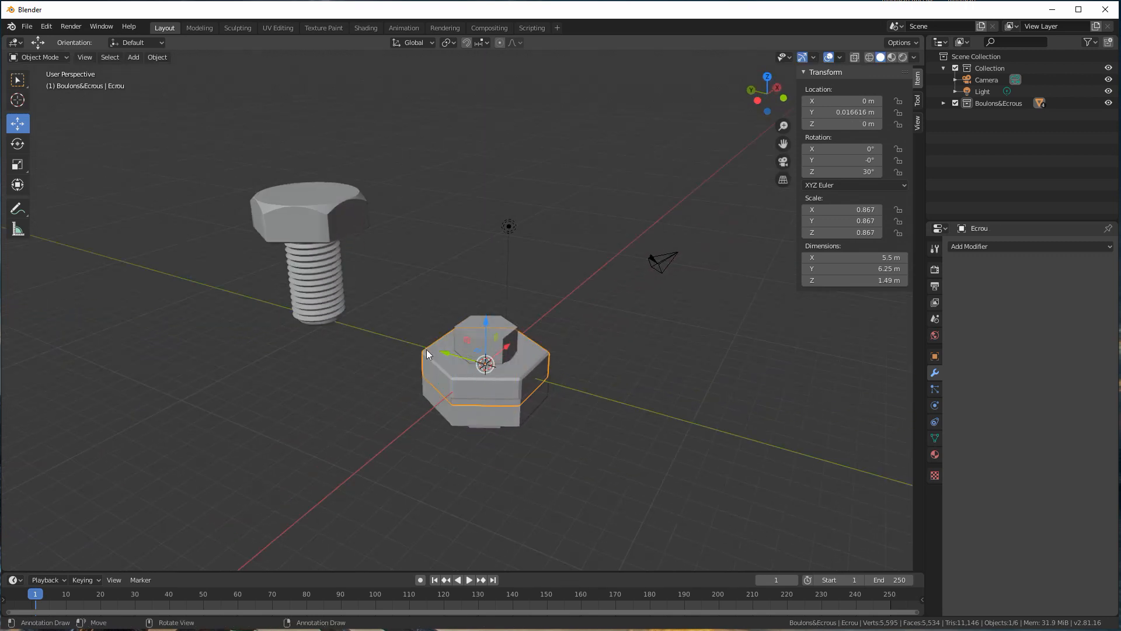
key(g)
click(310, 325)
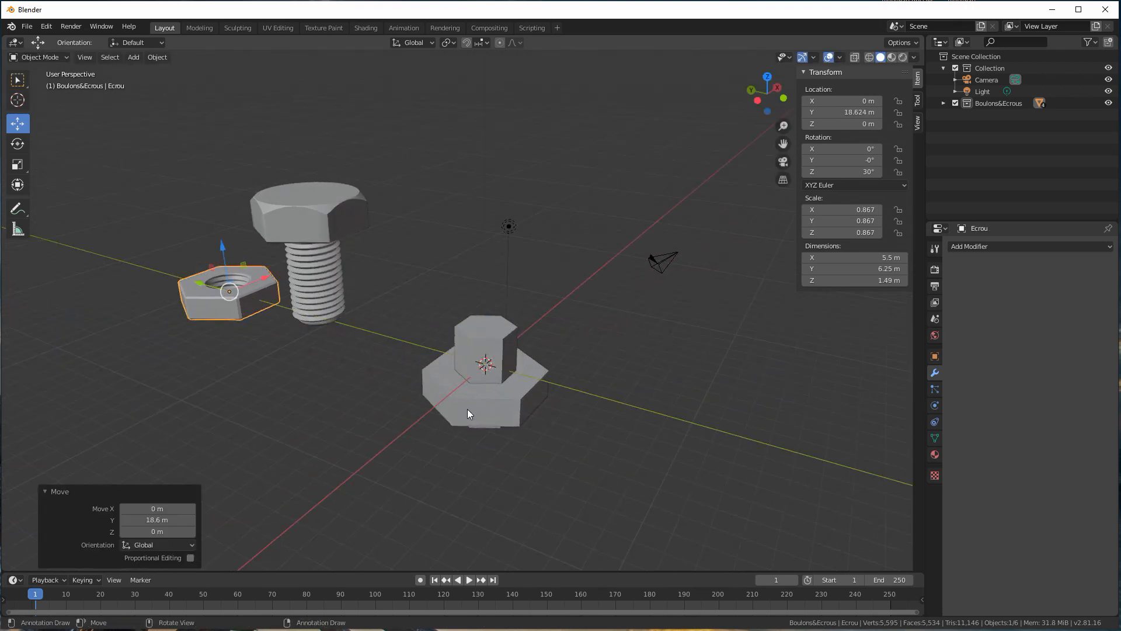
Step: Add a Boolean Difference modifier to the large hexagonal cylinder, using the small hexagonal prism (Cylinder.001) as the cutting object
click(532, 407)
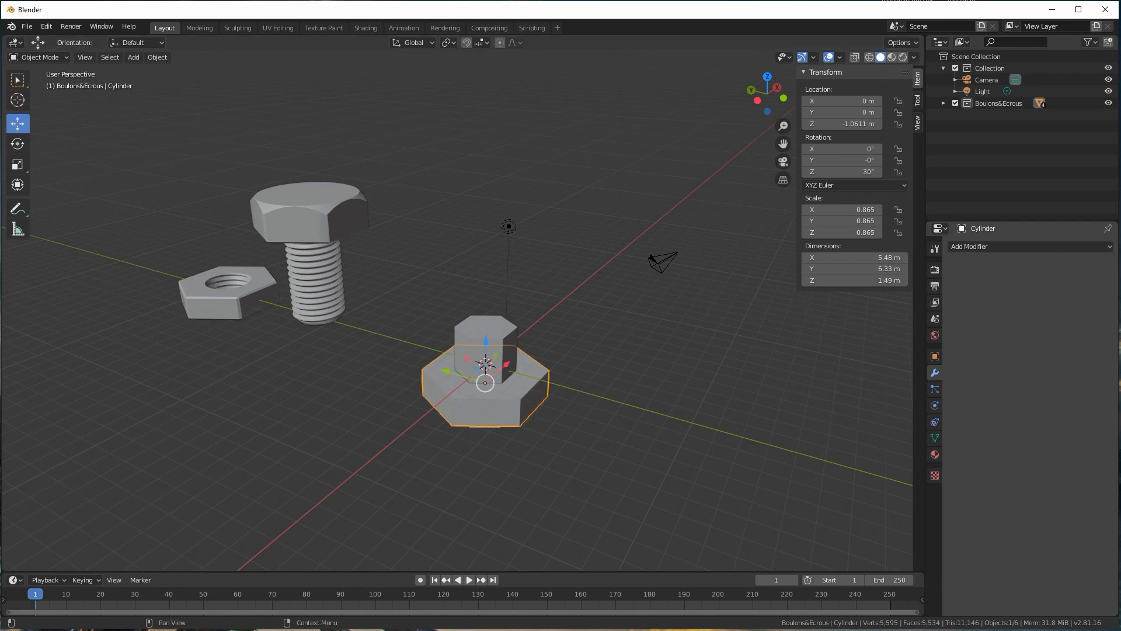
click(995, 247)
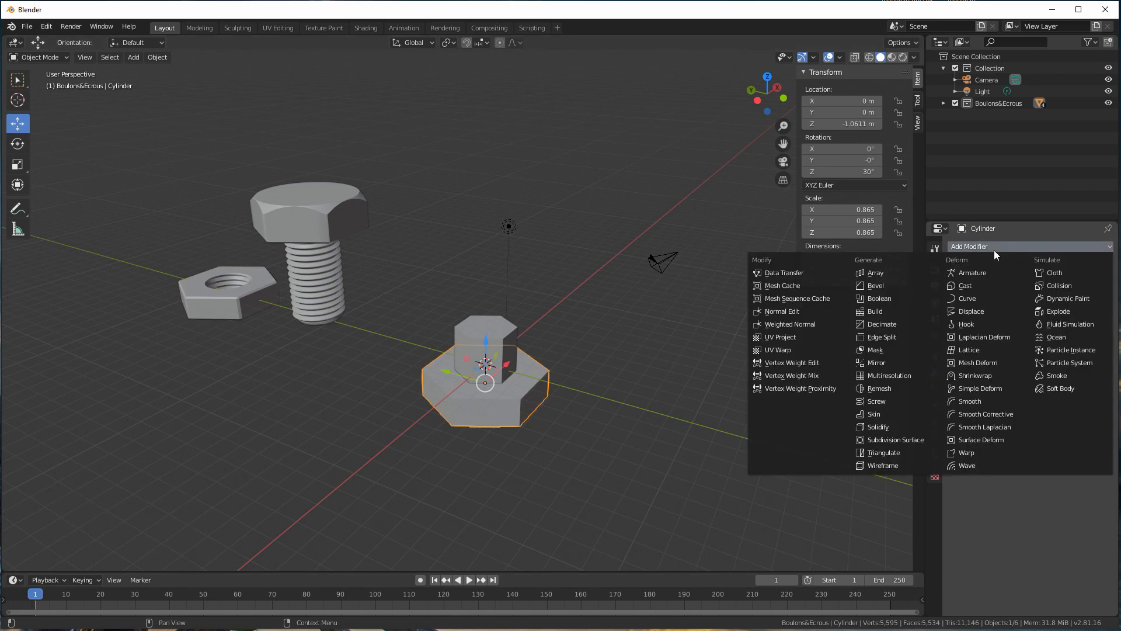
click(886, 300)
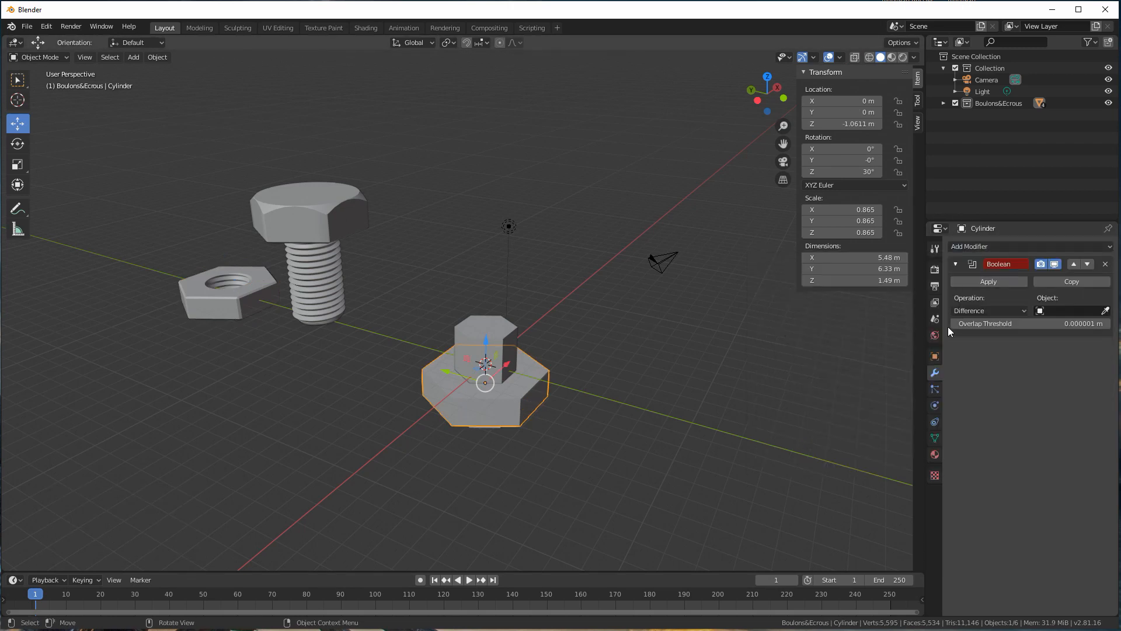
click(1037, 315)
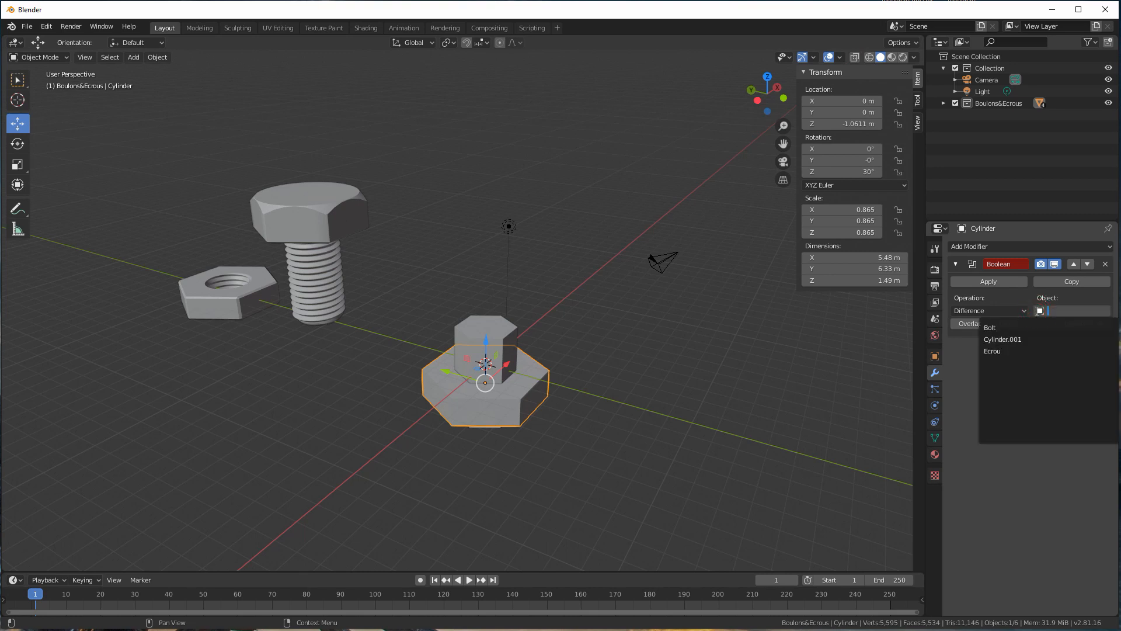
click(1015, 339)
middle_drag(556, 326, 709, 328)
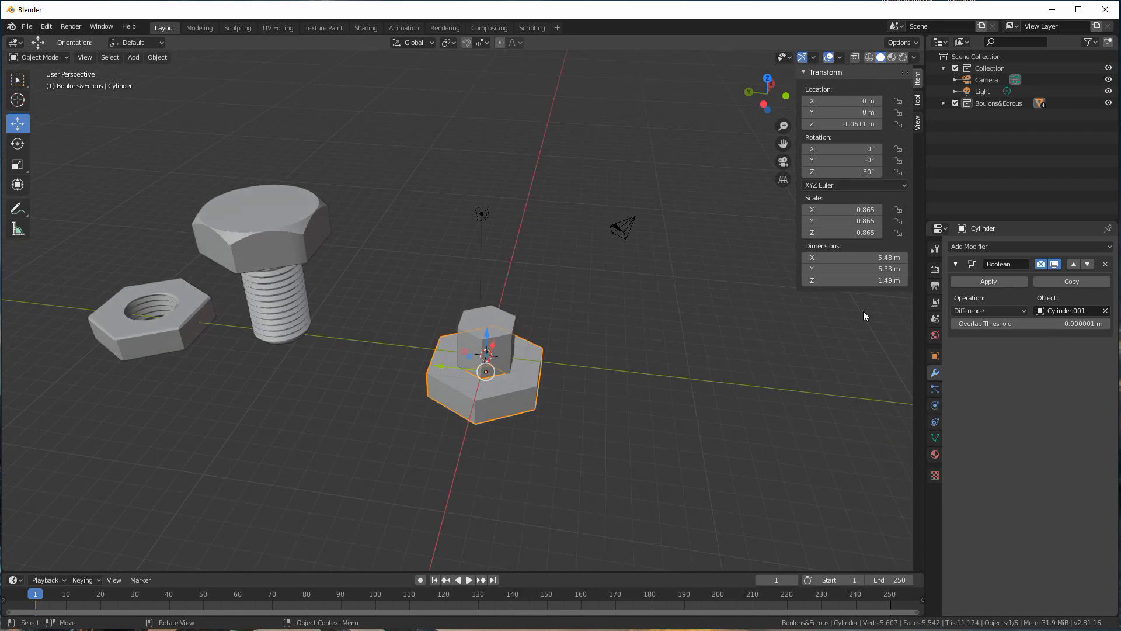
middle_drag(555, 333, 526, 321)
Step: Clear and re-pick the small hexagonal prism as the Boolean's object with the eyedropper, and apply the modifier
click(1103, 310)
middle_drag(531, 341, 293, 333)
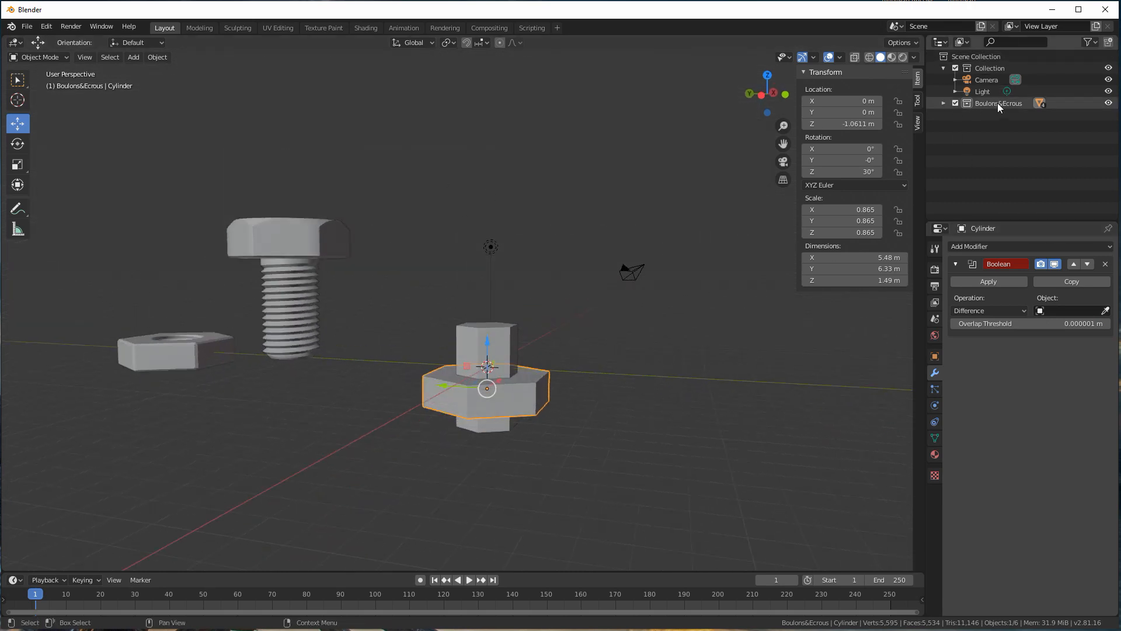
click(944, 103)
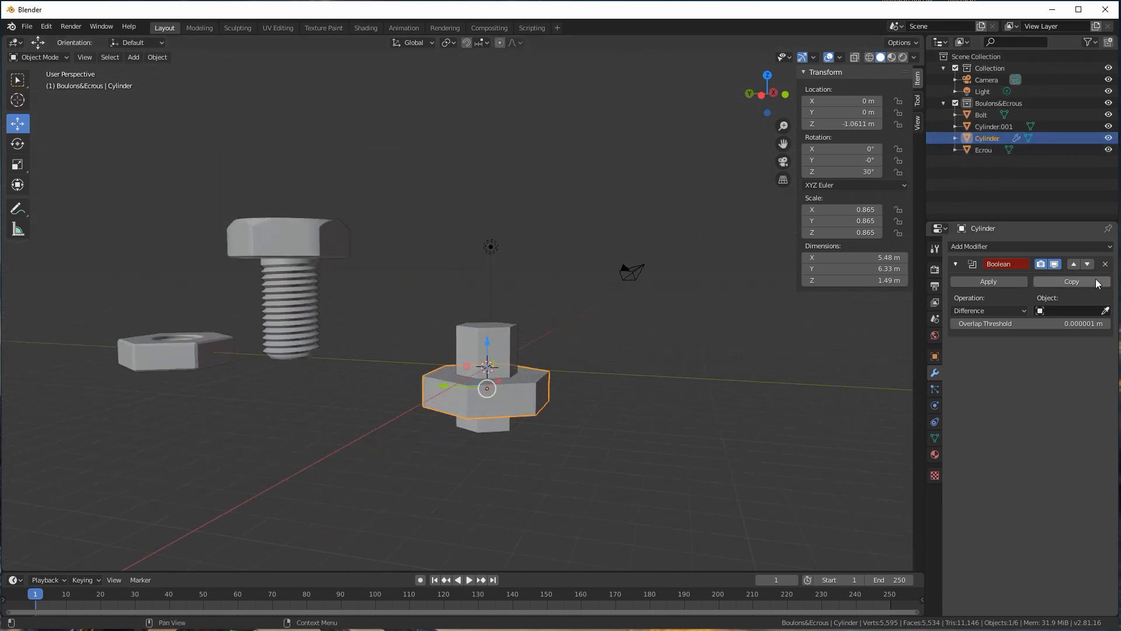
click(1106, 311)
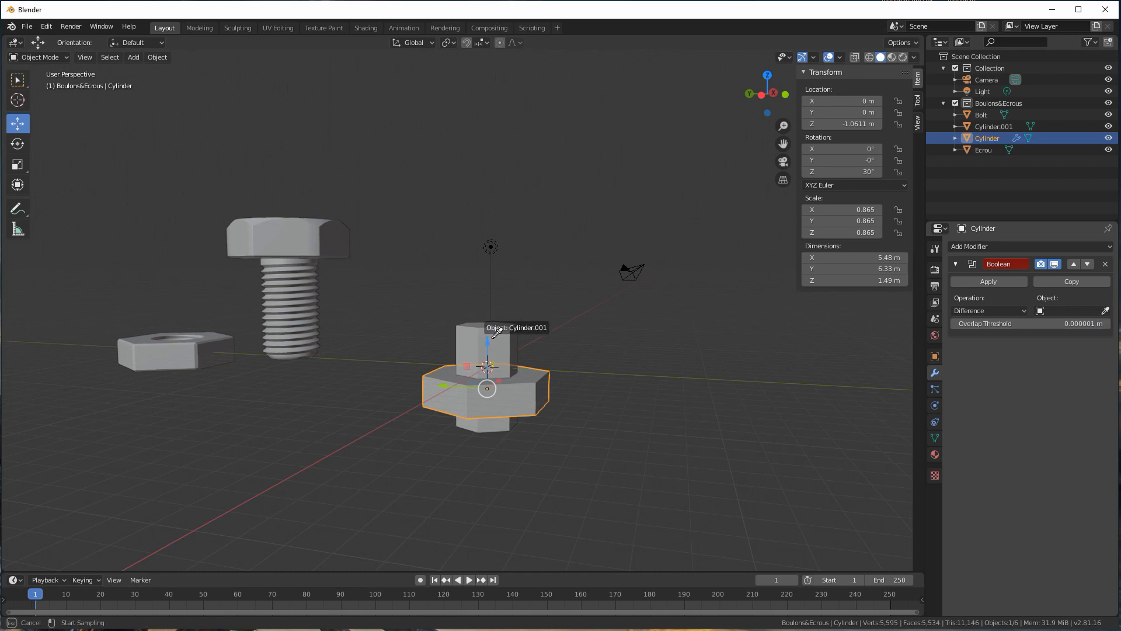
click(512, 329)
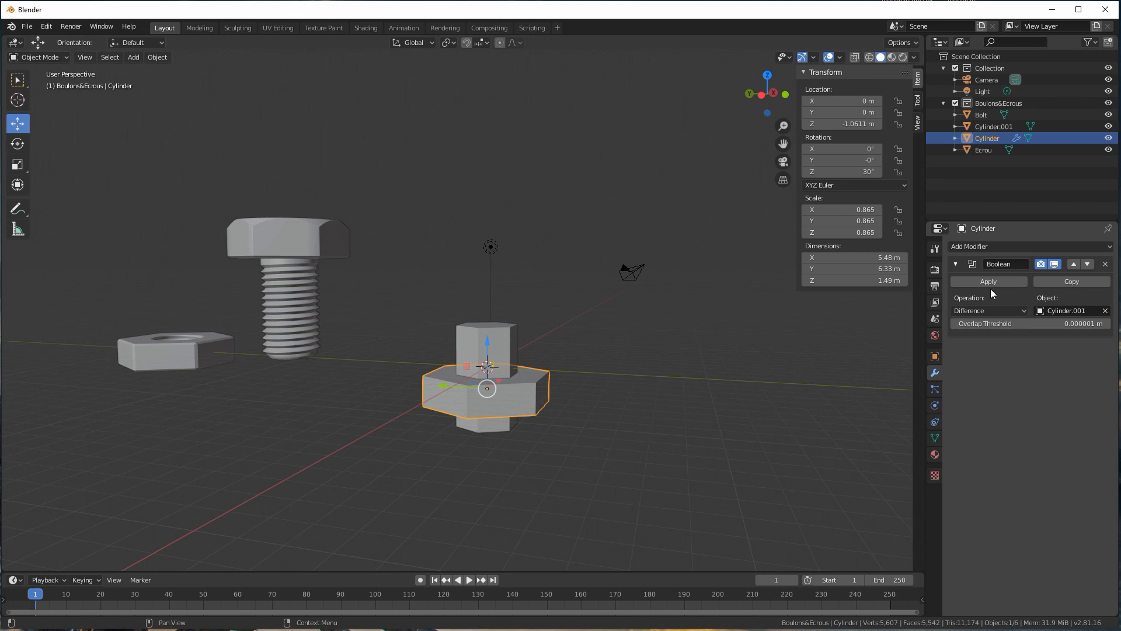
click(993, 279)
Step: Move the small hexagonal prism along Y out of the cut part, placing it between that part and the bolt
middle_drag(520, 350, 522, 381)
click(511, 345)
drag(448, 362, 327, 361)
middle_drag(465, 367, 428, 367)
click(503, 357)
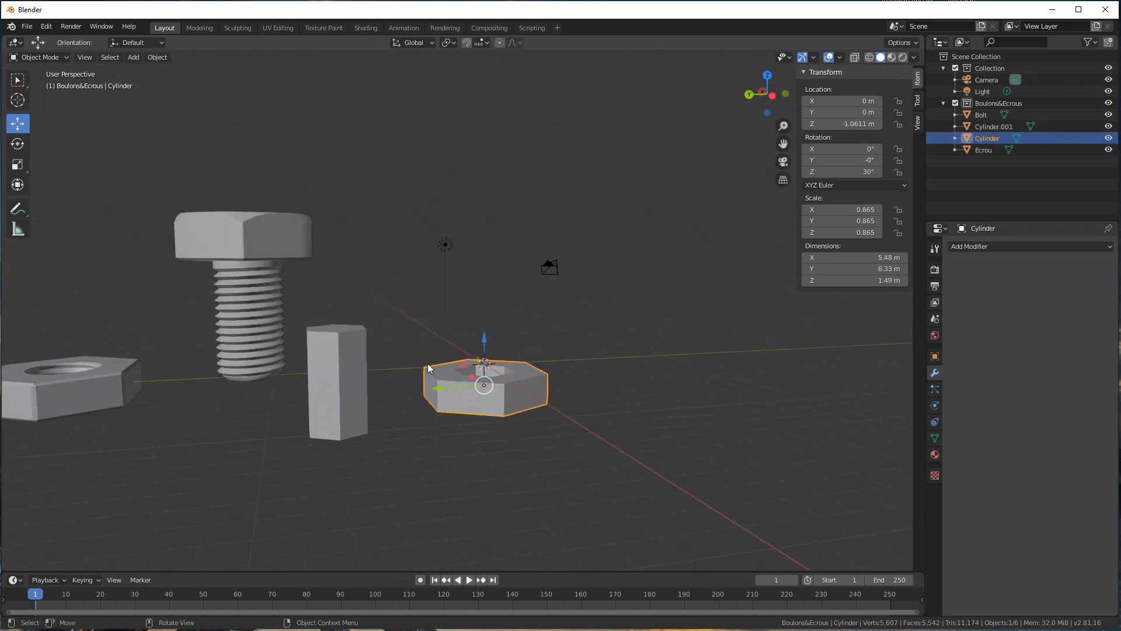
Step: Move the small hexagonal prism up to about 2.57 m in Z and along Y to about 11.04 m, over the bolt's shaft
click(351, 358)
key(g)
key(z)
click(349, 271)
middle_drag(349, 272, 376, 315)
drag(298, 315, 217, 317)
Step: Lower the small hexagonal prism by about 0.115 m along Z on the bolt's shaft
middle_drag(228, 306, 254, 318)
middle_drag(262, 251, 420, 261)
scroll(238, 255, up, 4)
key(KP_1)
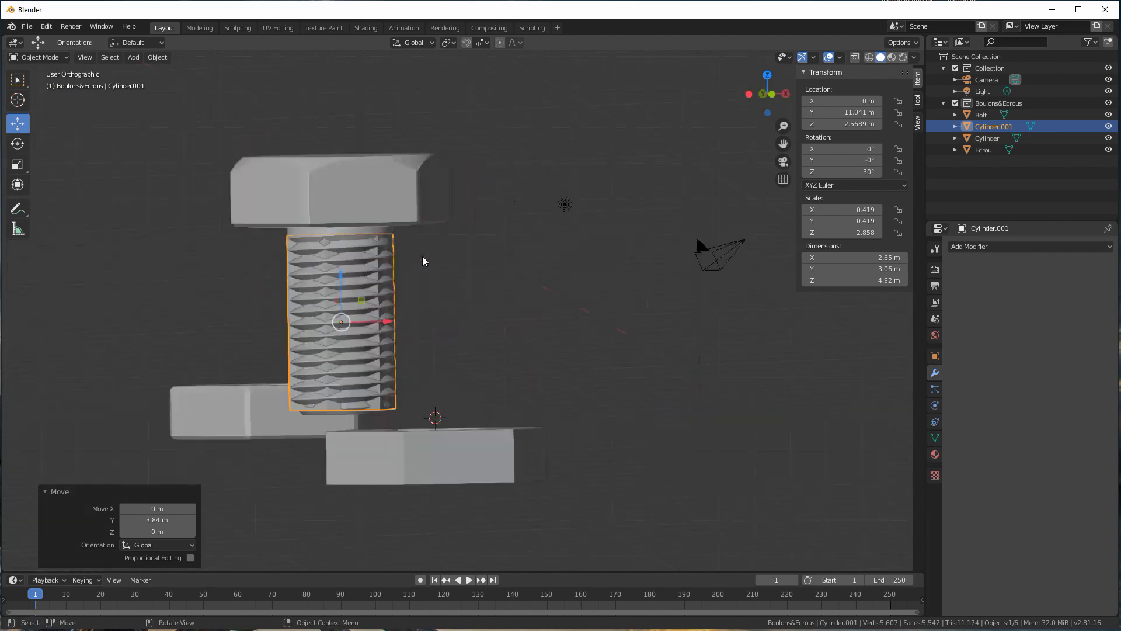
drag(365, 271, 365, 275)
middle_drag(365, 275, 388, 262)
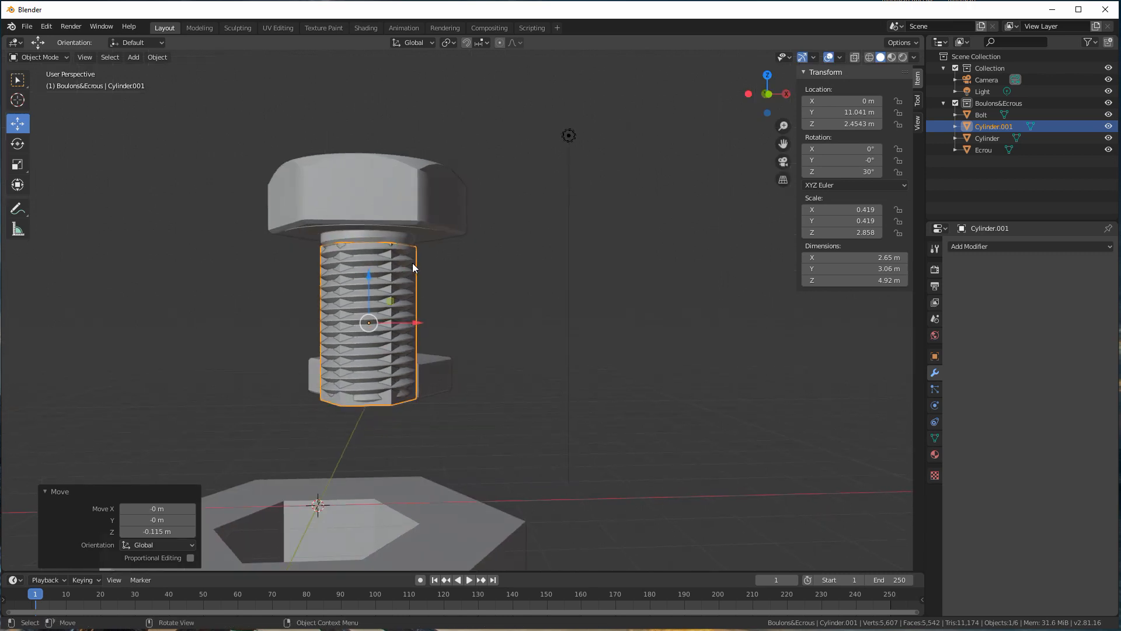
Step: In Edit Mode, box-select the prism's visible top vertices in front view and raise them about 0.344 m to the bolt head
key(KP_1)
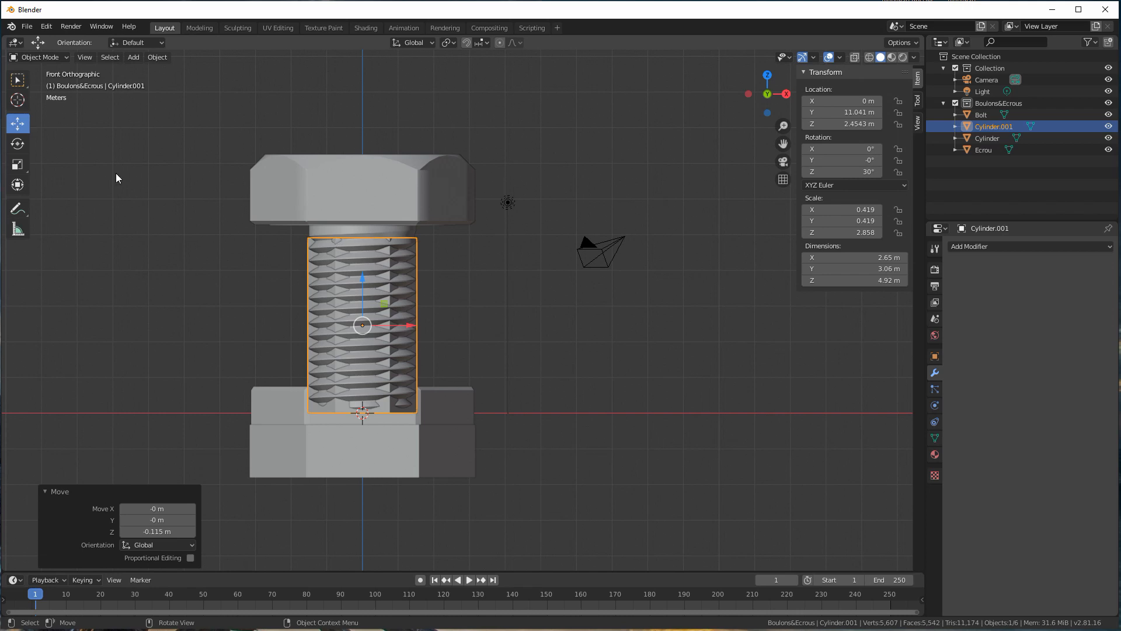
key(Tab)
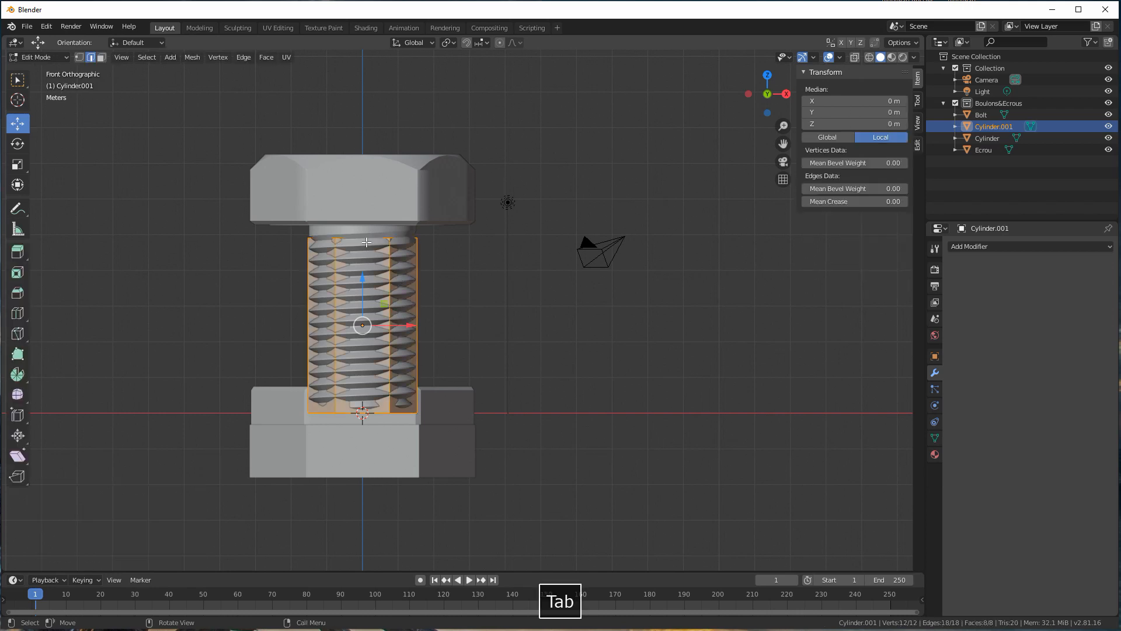
click(80, 57)
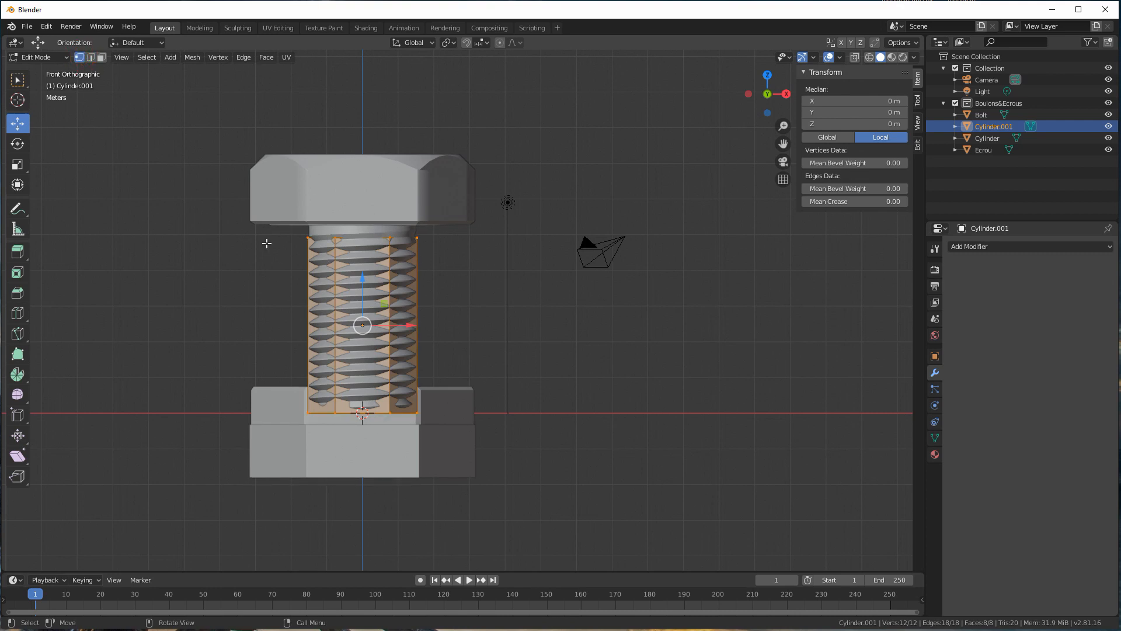
click(18, 80)
drag(278, 227, 475, 250)
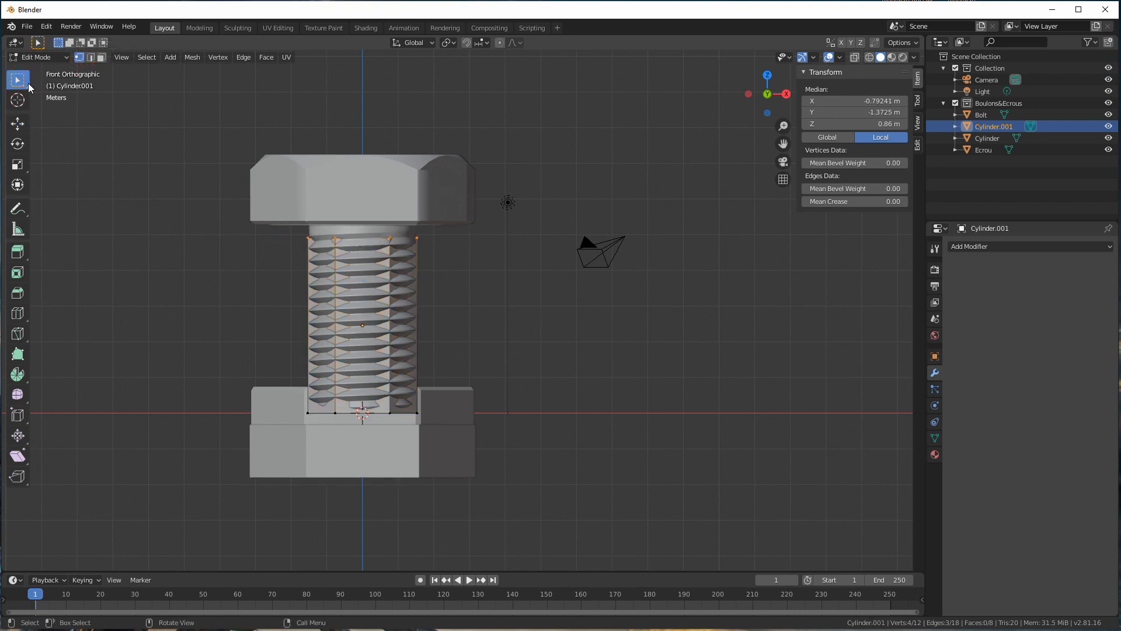
click(17, 124)
drag(362, 192, 368, 179)
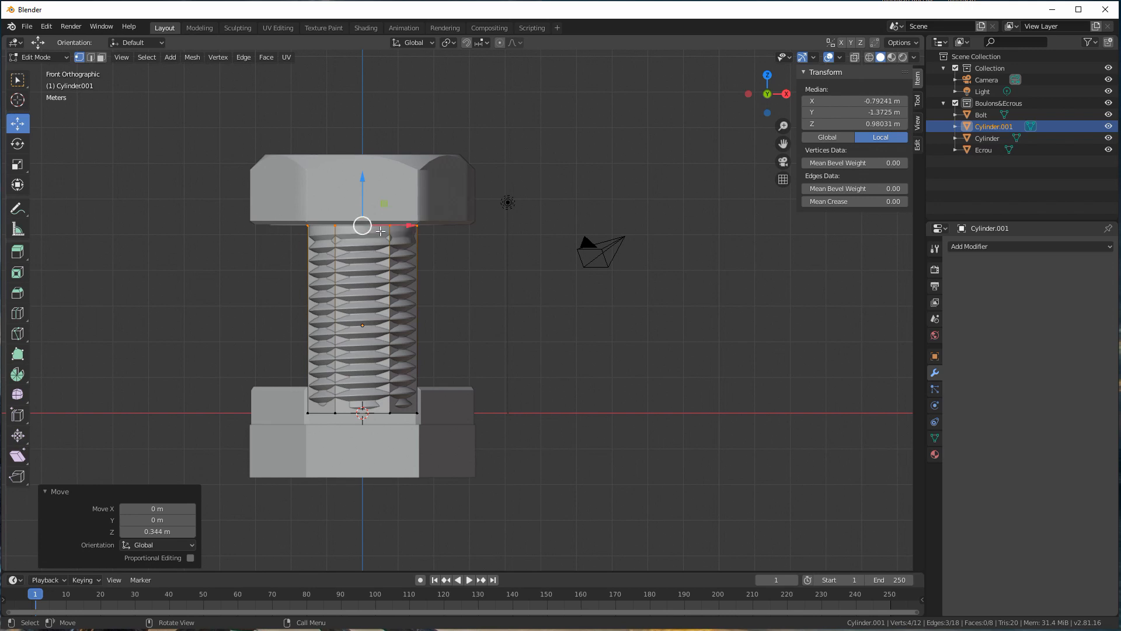
middle_drag(321, 294, 375, 275)
Step: With X-ray enabled, select the prism's two remaining lower top vertices and raise them about 0.345 m to level with the others
key(alt+a)
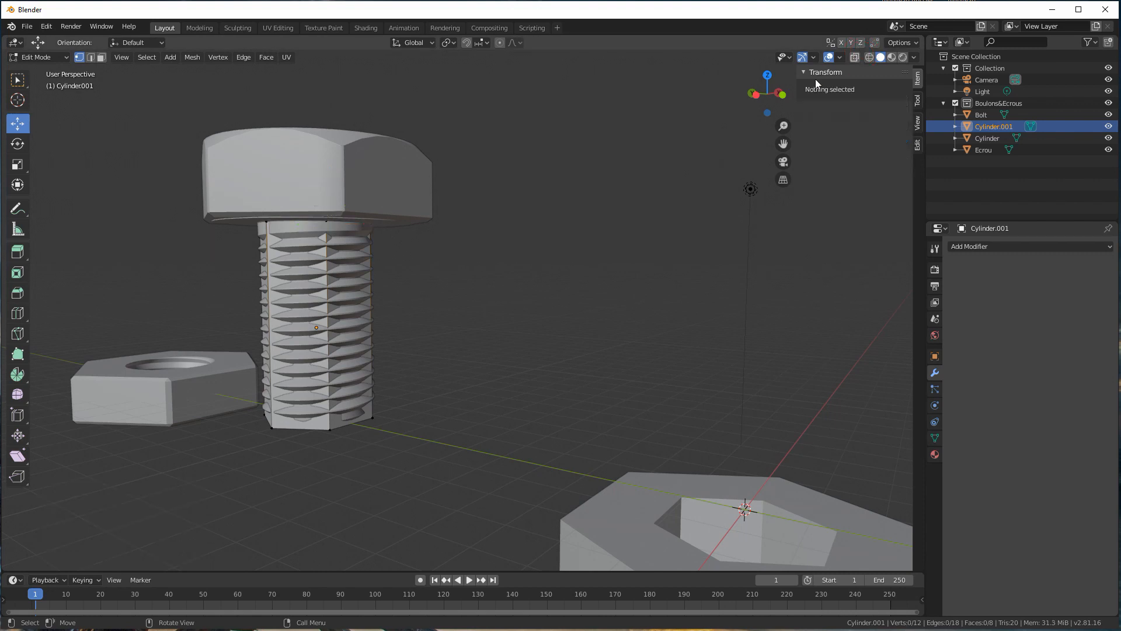
click(854, 57)
middle_drag(403, 233, 510, 188)
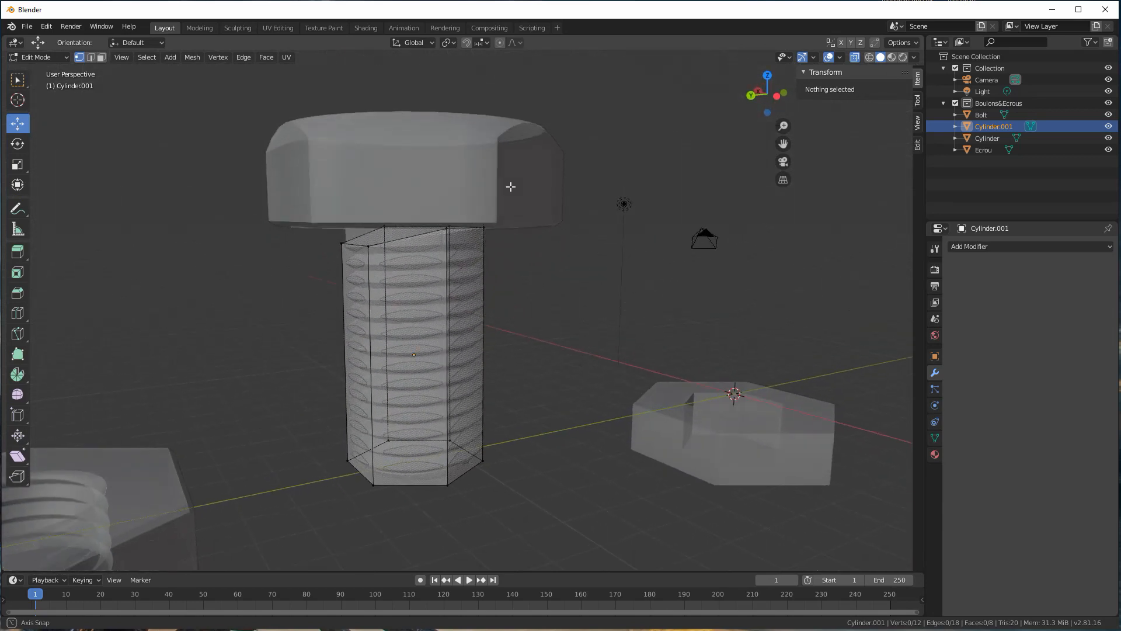
click(366, 245)
shift+click(342, 242)
key(g)
key(z)
drag(359, 202, 360, 189)
mouse_move(371, 190)
middle_down()
mouse_move(341, 194)
mouse_move(352, 201)
middle_up()
key(KP_1)
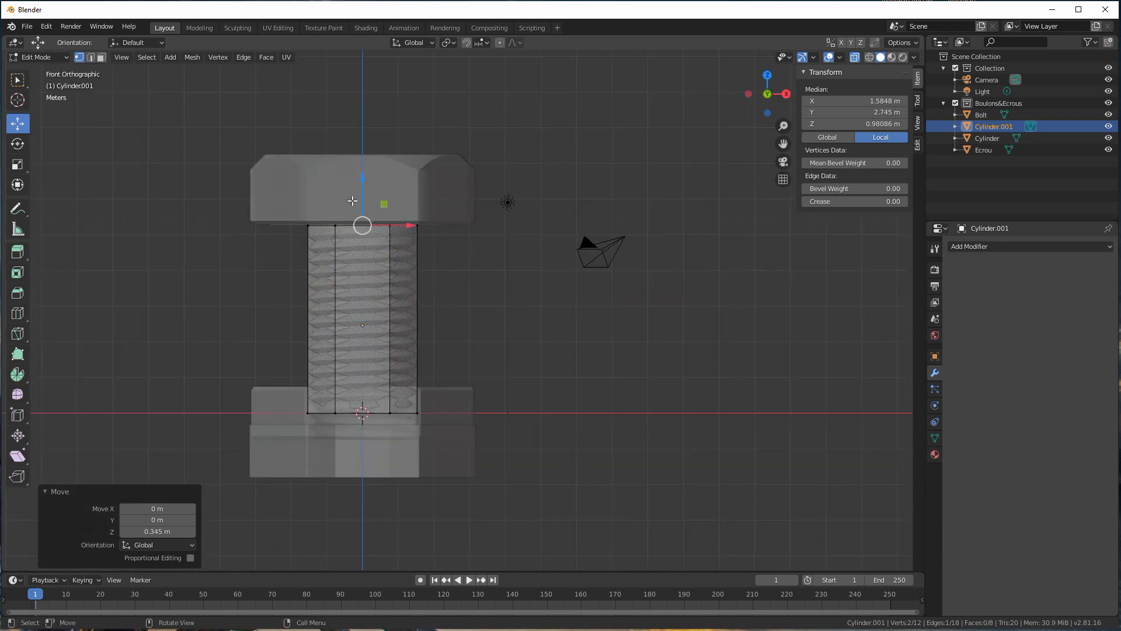
scroll(365, 199, up, 3)
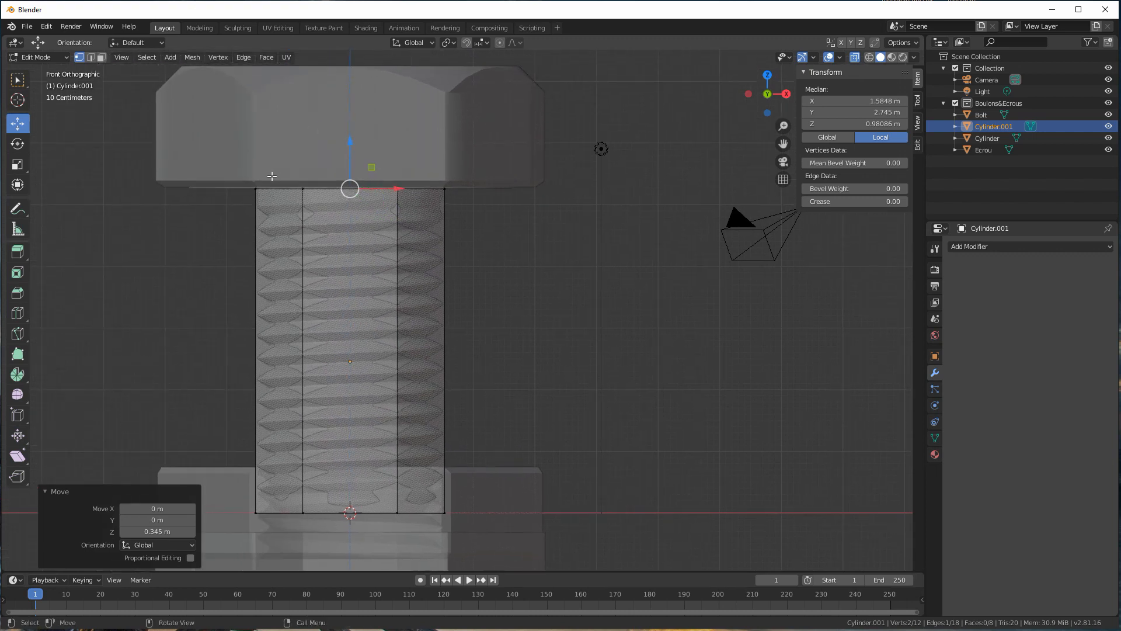
key(g)
click(344, 187)
key(ctrl+z)
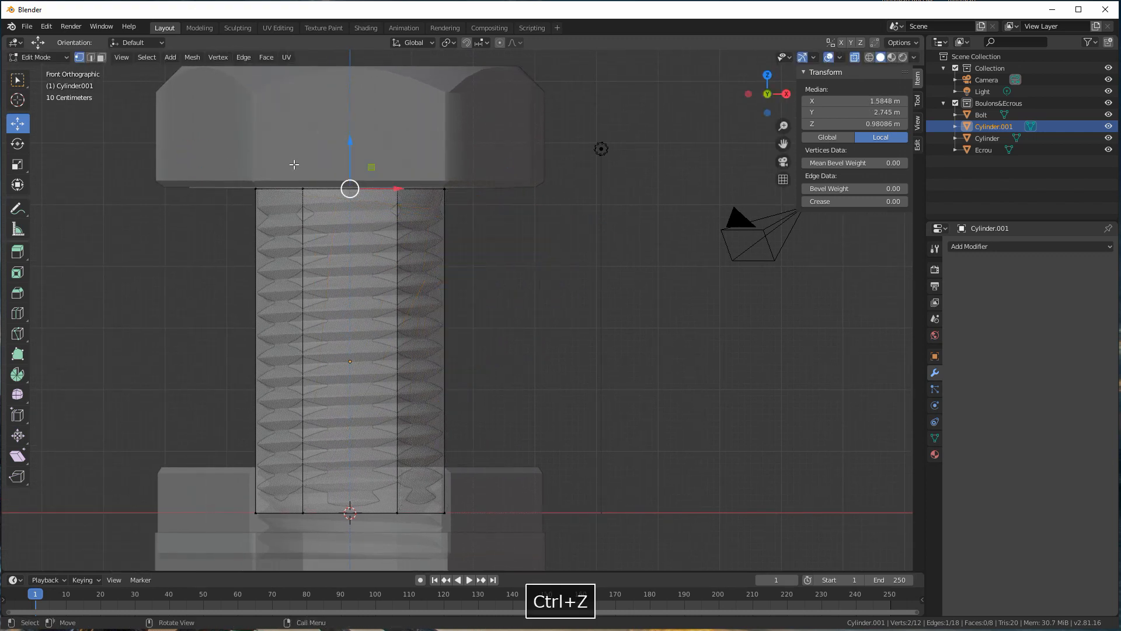
Step: Select the prism's six top vertices, flatten them along Z with a scale of about -0.017, and switch to face selection
key(alt+a)
click(17, 79)
drag(471, 198, 206, 170)
key(s)
key(z)
click(347, 189)
middle_drag(347, 189, 429, 292)
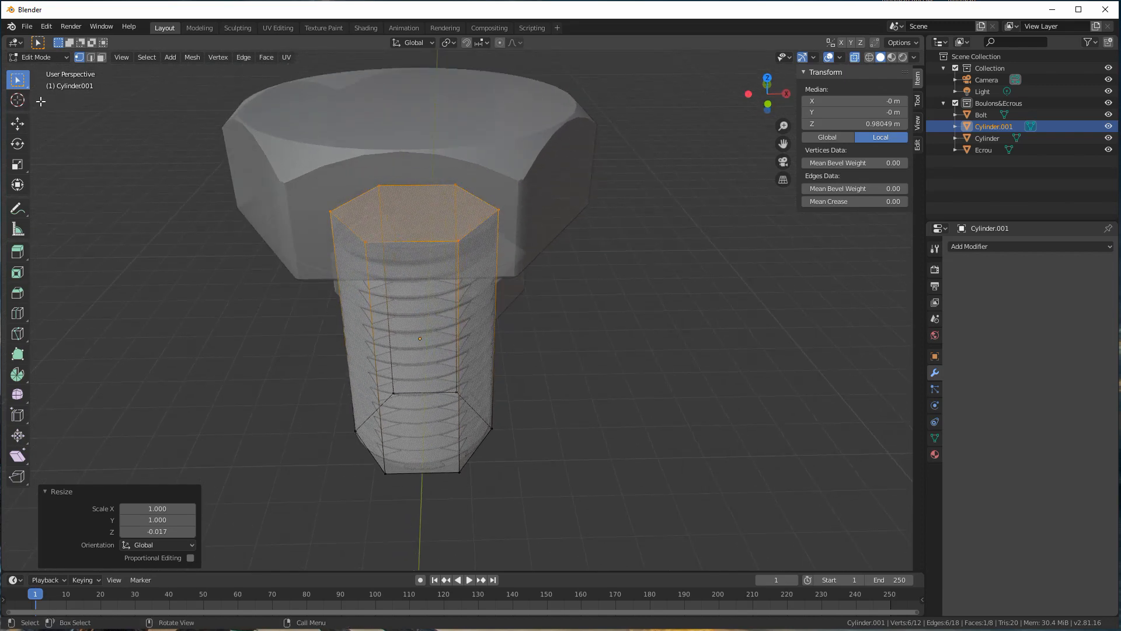
click(102, 57)
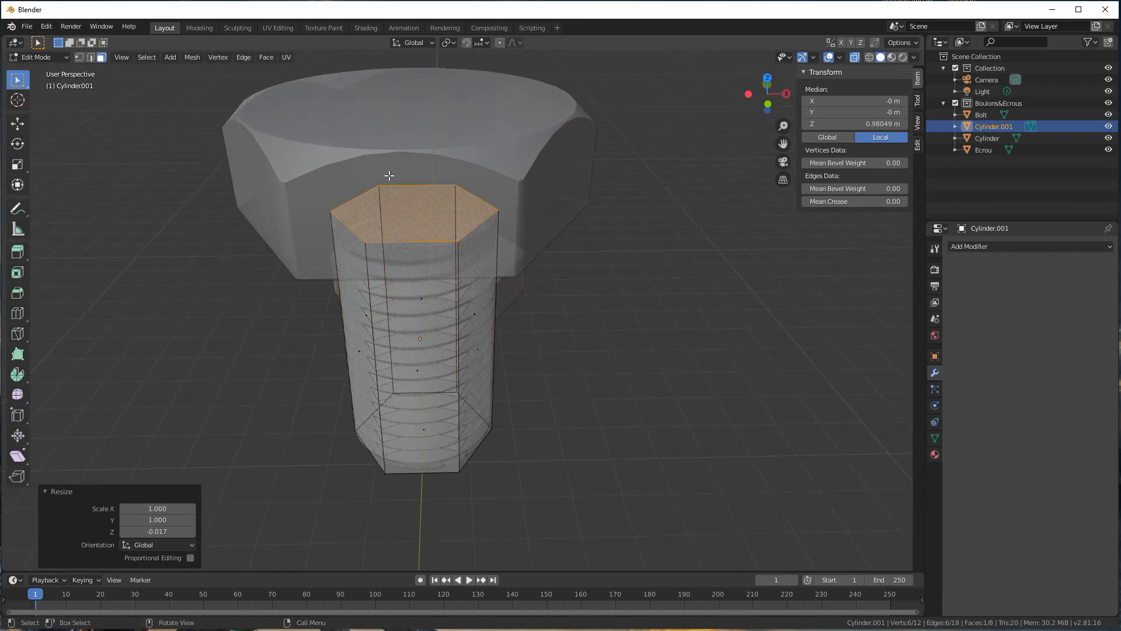
Step: Extrude the prism's top face in place and scale the new face outward by about 2.199
click(407, 213)
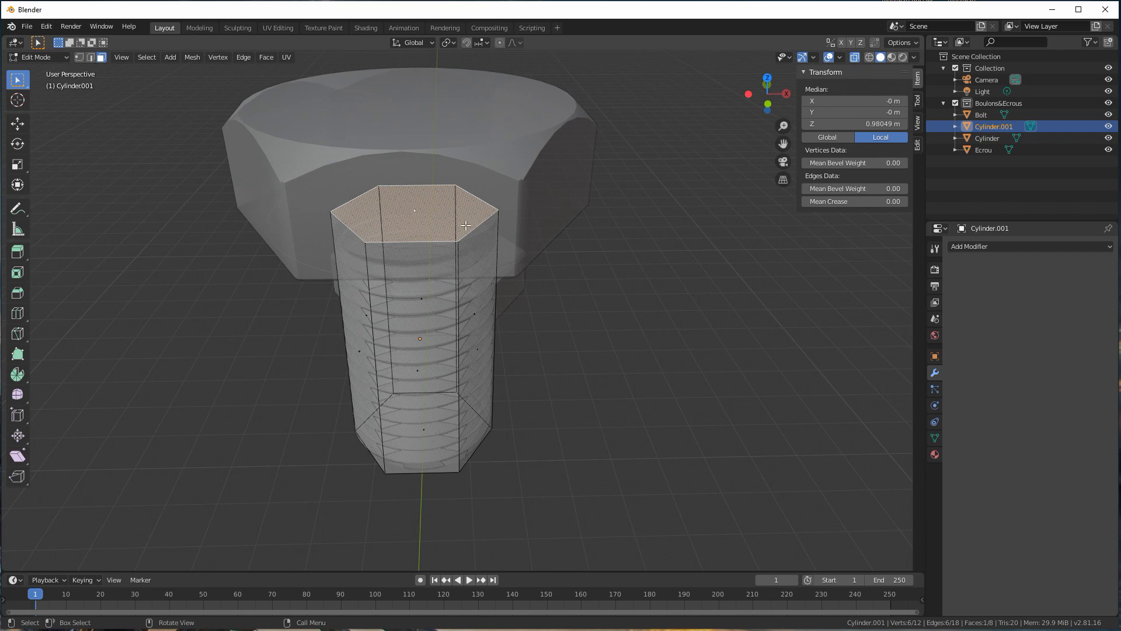
middle_drag(476, 227, 426, 208)
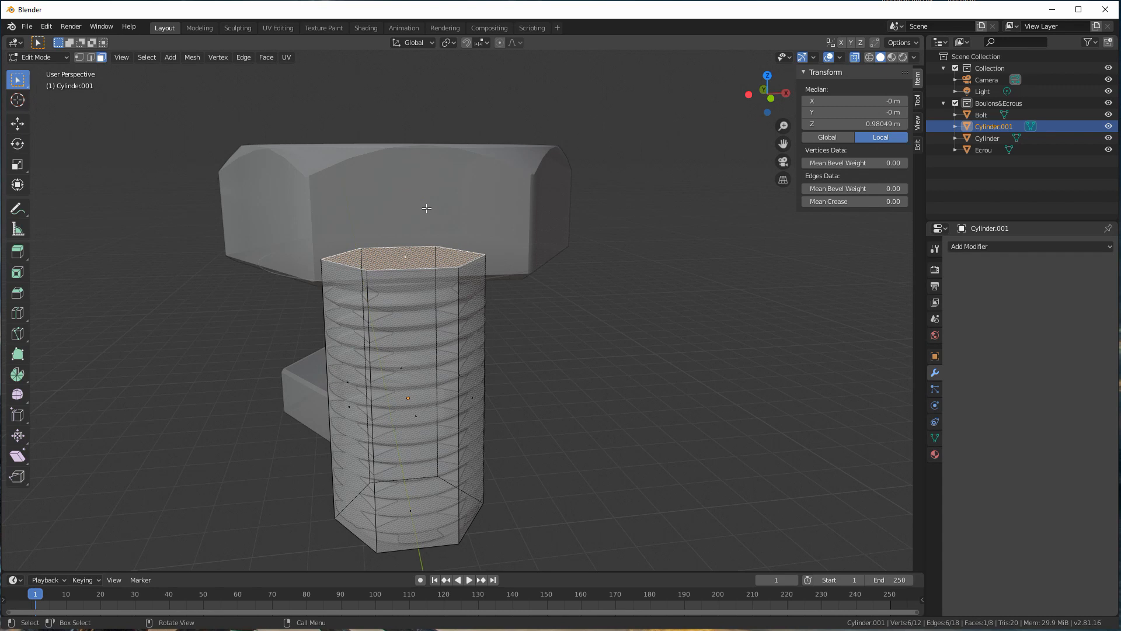
key(e)
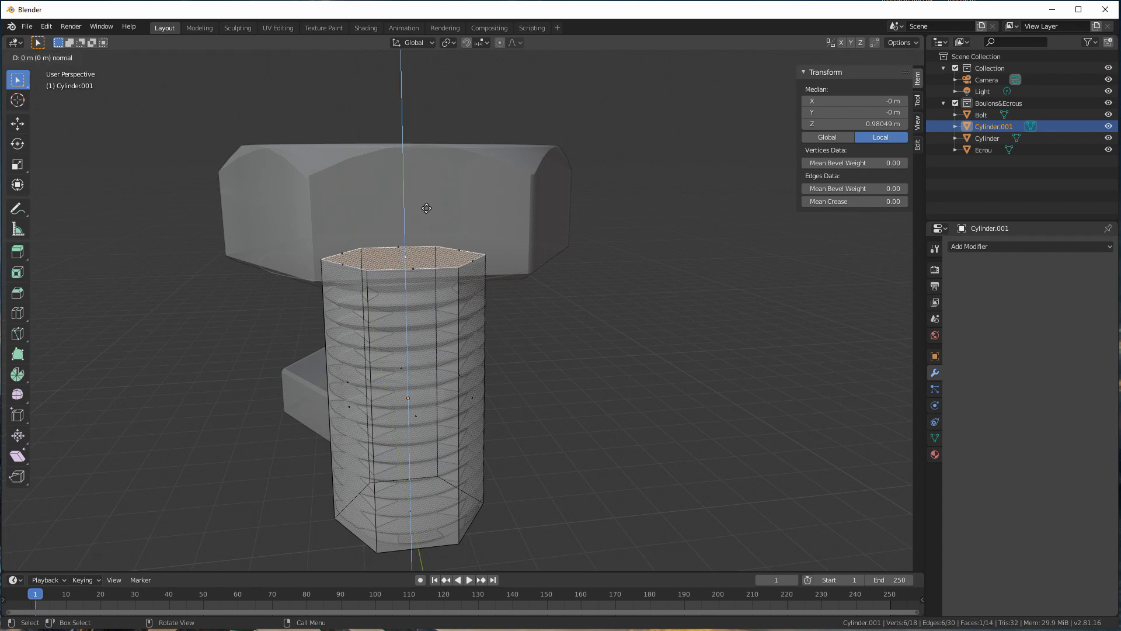
key(s)
click(514, 214)
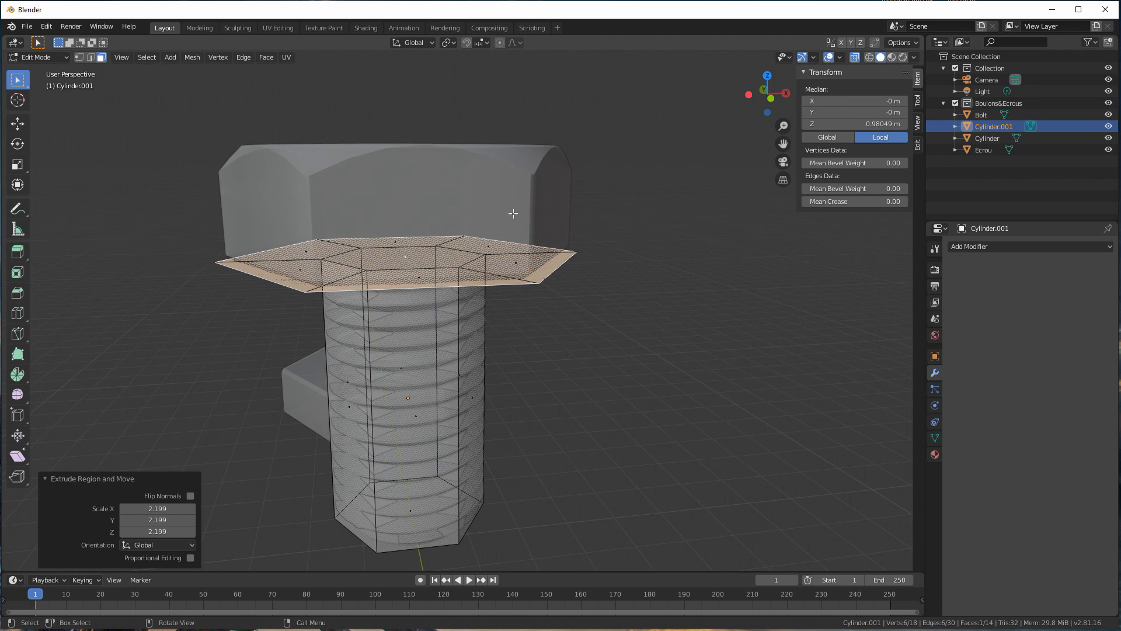
Step: In top view, scale the widened hexagonal face by about 0.928 to fit the bolt head's outline
key(KP_7)
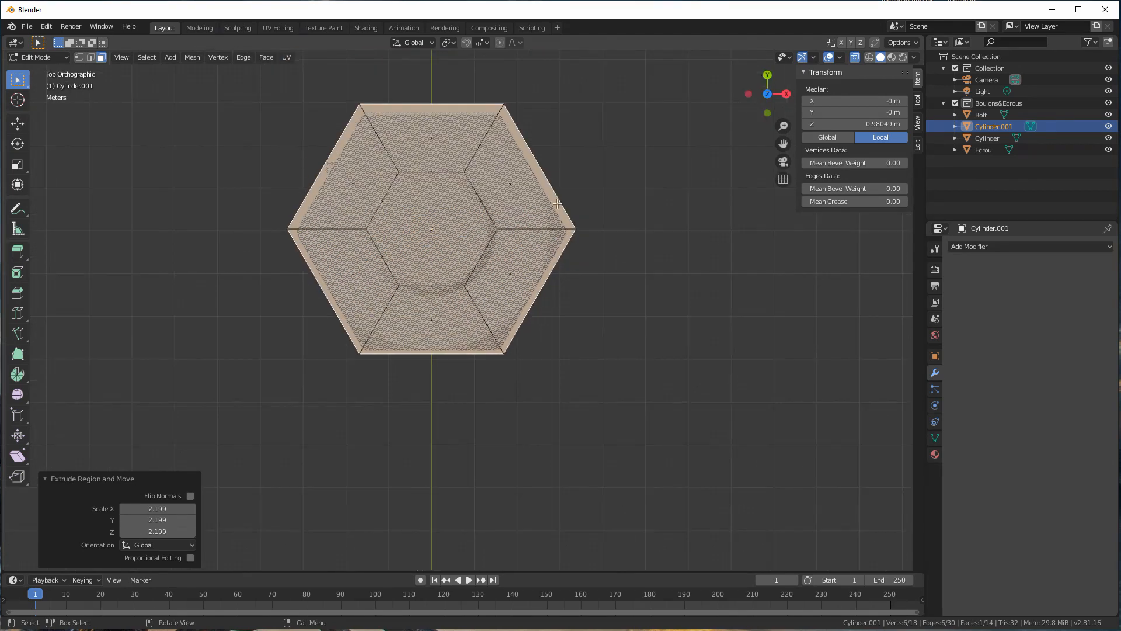
key(s)
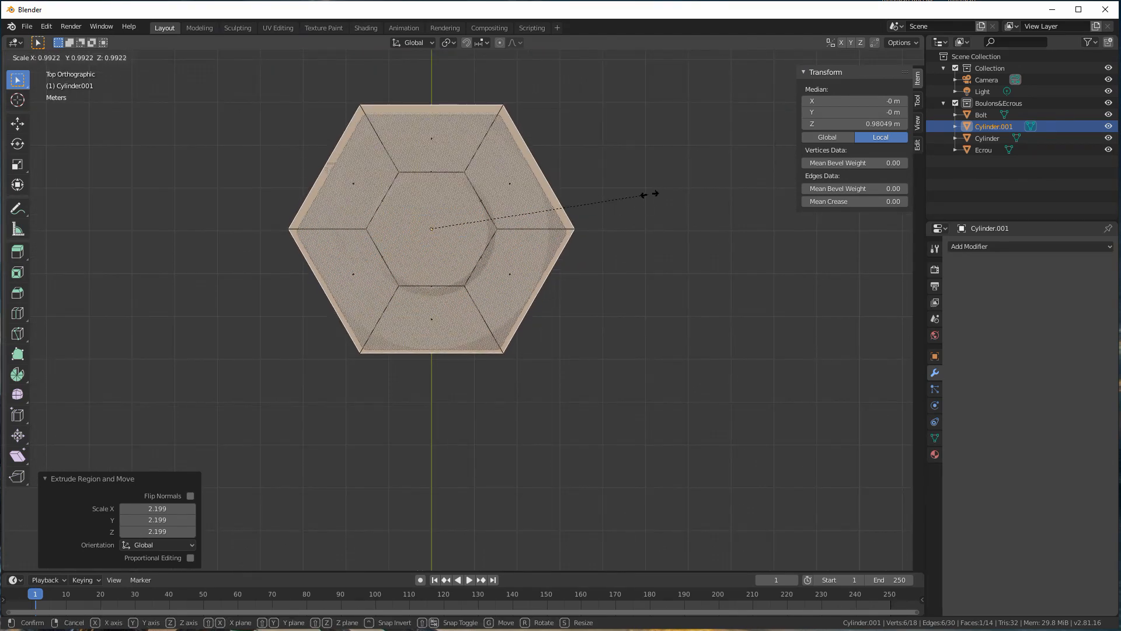
click(635, 197)
Step: Extrude the widened hexagon straight up to the top of the bolt head in front view and leave Edit Mode
middle_drag(523, 240, 523, 112)
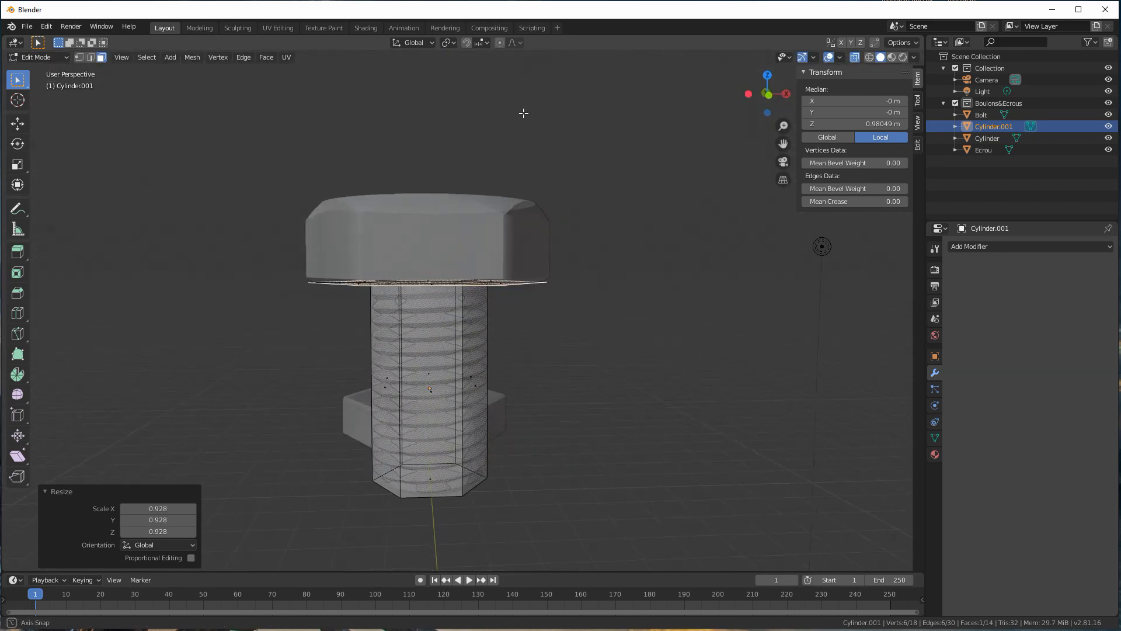
key(KP_1)
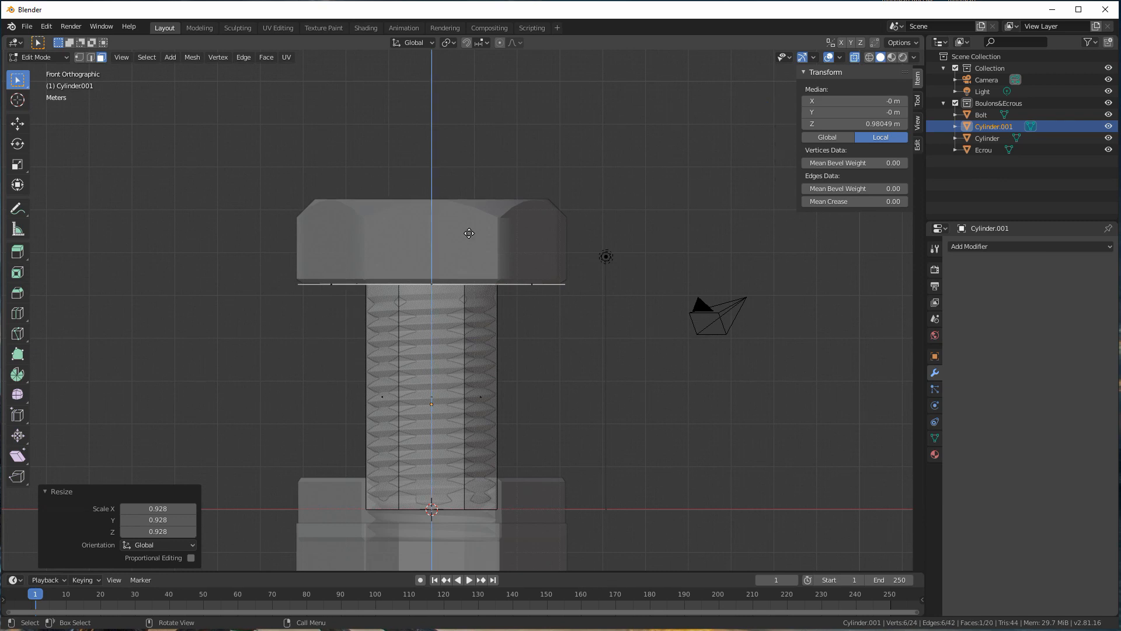
key(e)
right_click(469, 233)
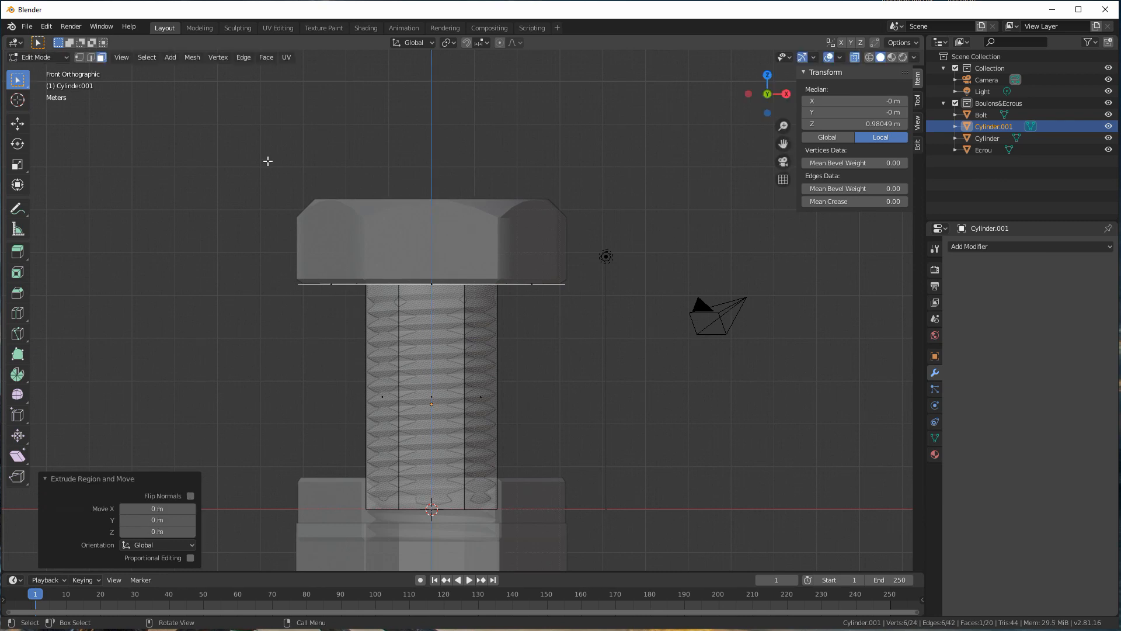
click(18, 123)
drag(432, 240, 437, 156)
middle_drag(476, 219, 435, 240)
key(Tab)
Step: Turn off X-ray and move the hex-shank bolt along Y to about 4.497 m, clear of the threaded bolt
scroll(513, 279, down, 5)
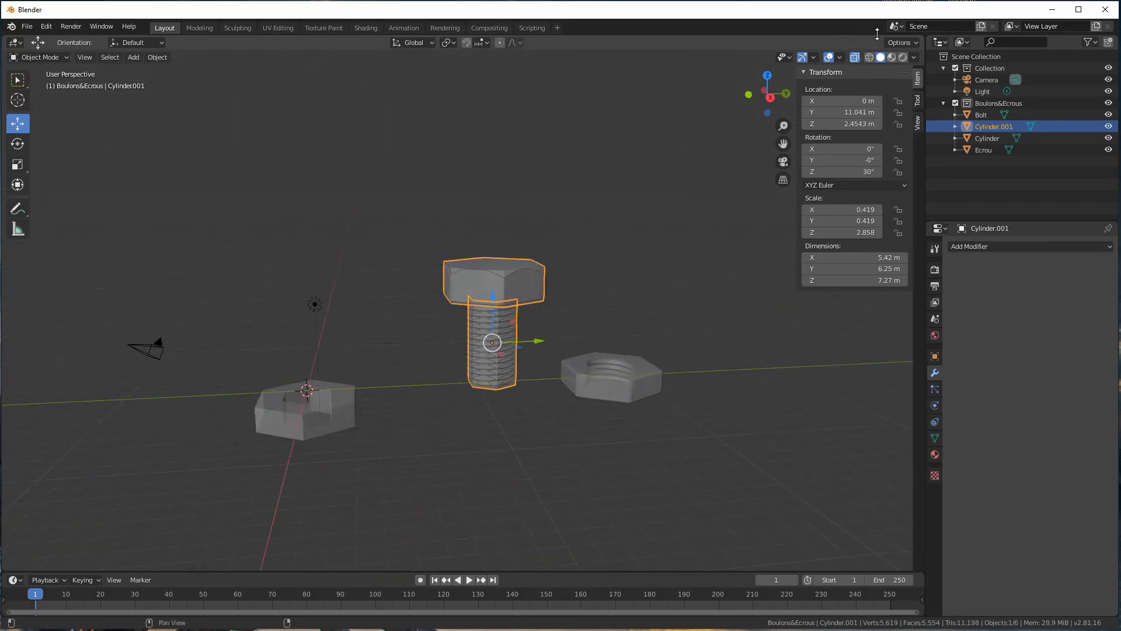
click(854, 57)
drag(541, 339, 432, 319)
middle_drag(432, 319, 678, 327)
Step: Rename the hex-shank bolt object as BoulonLP_1
click(983, 126)
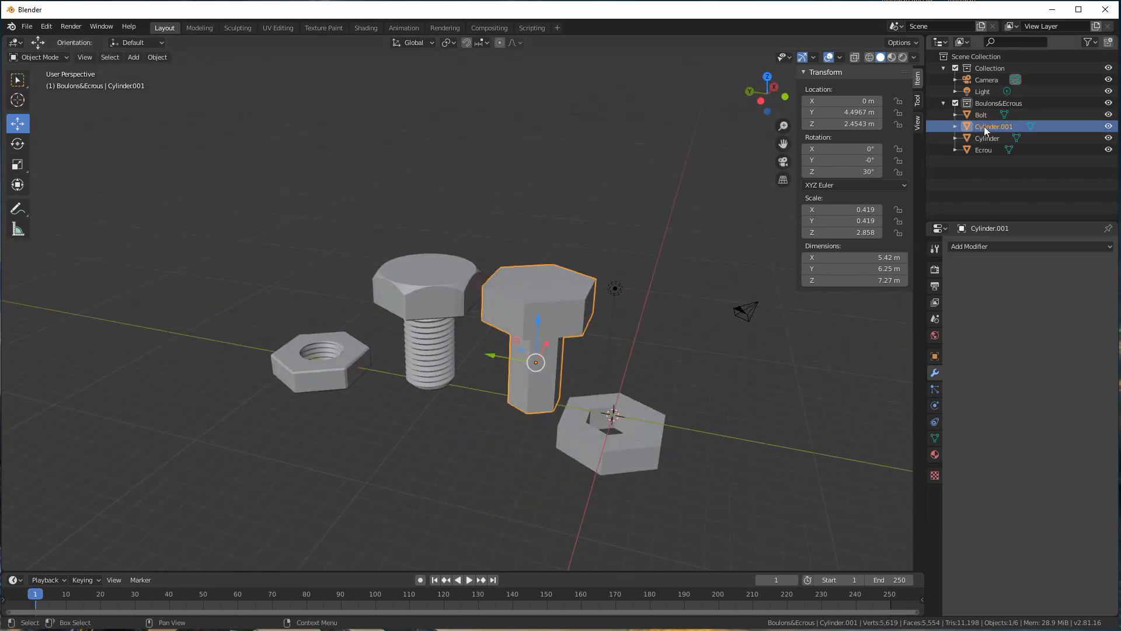
double_click(984, 126)
text(B)
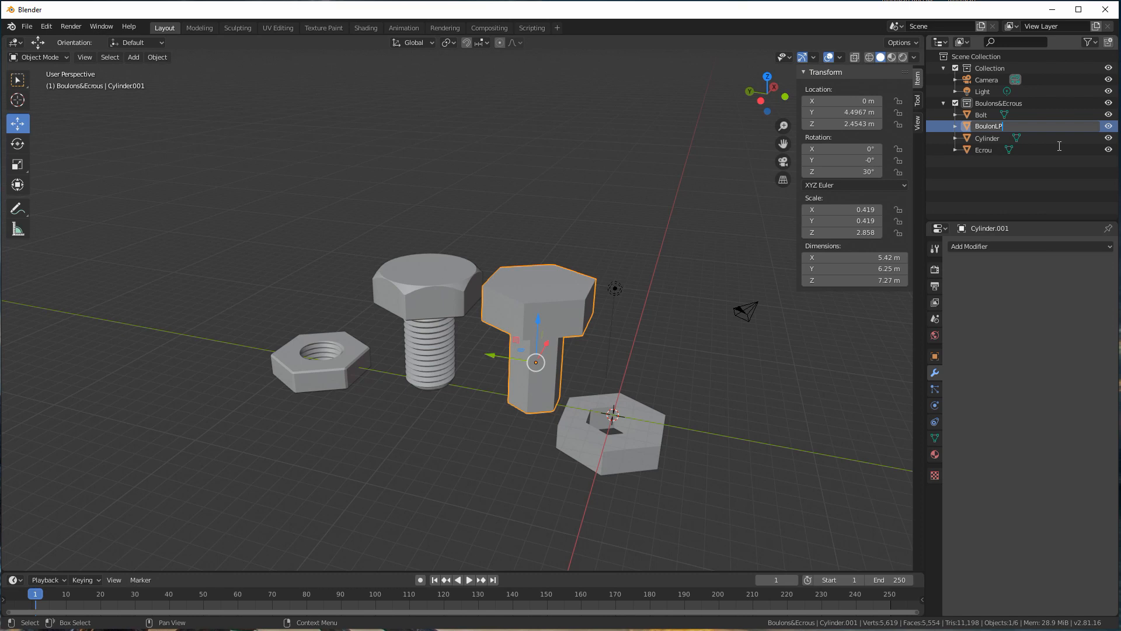
text(oulonLP+)
key(Return)
Step: Rename the hexagonal part with the hexagonal hole as EcrouLP_1
click(986, 139)
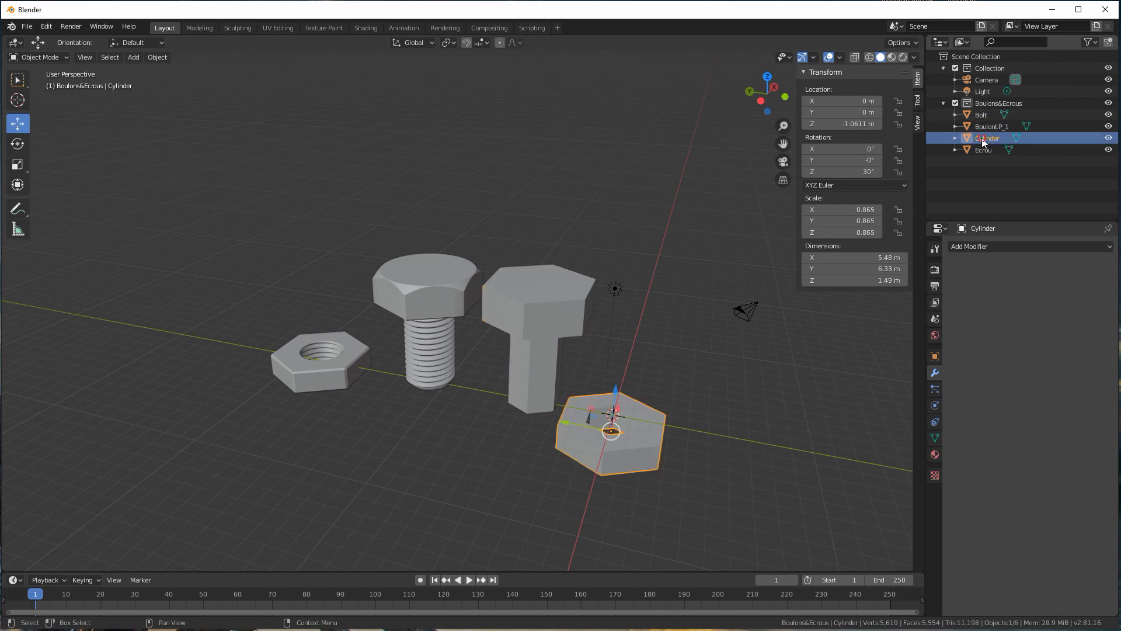
double_click(982, 139)
text(DEcrou)
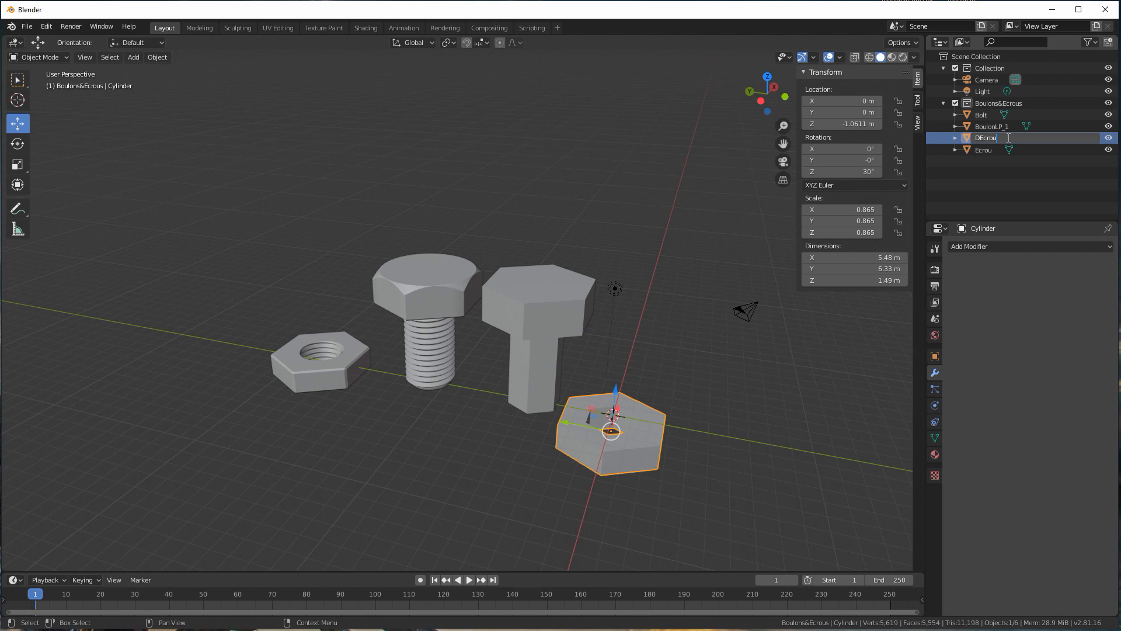
key(BackSpace)
text(EcrouLP_1)
key(Return)
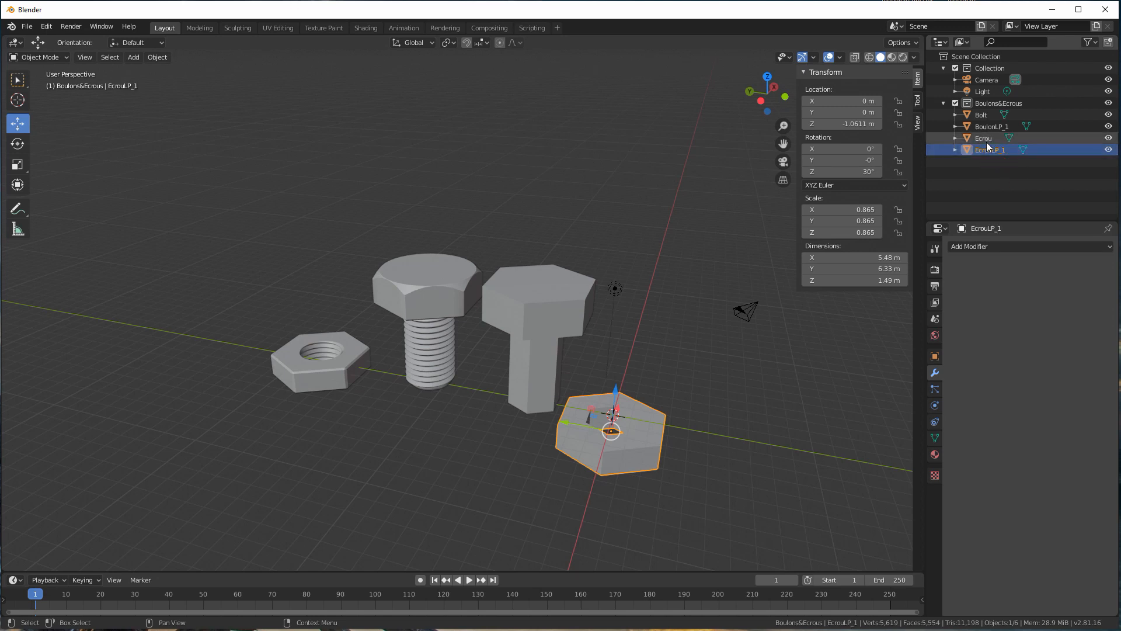
click(990, 126)
click(994, 148)
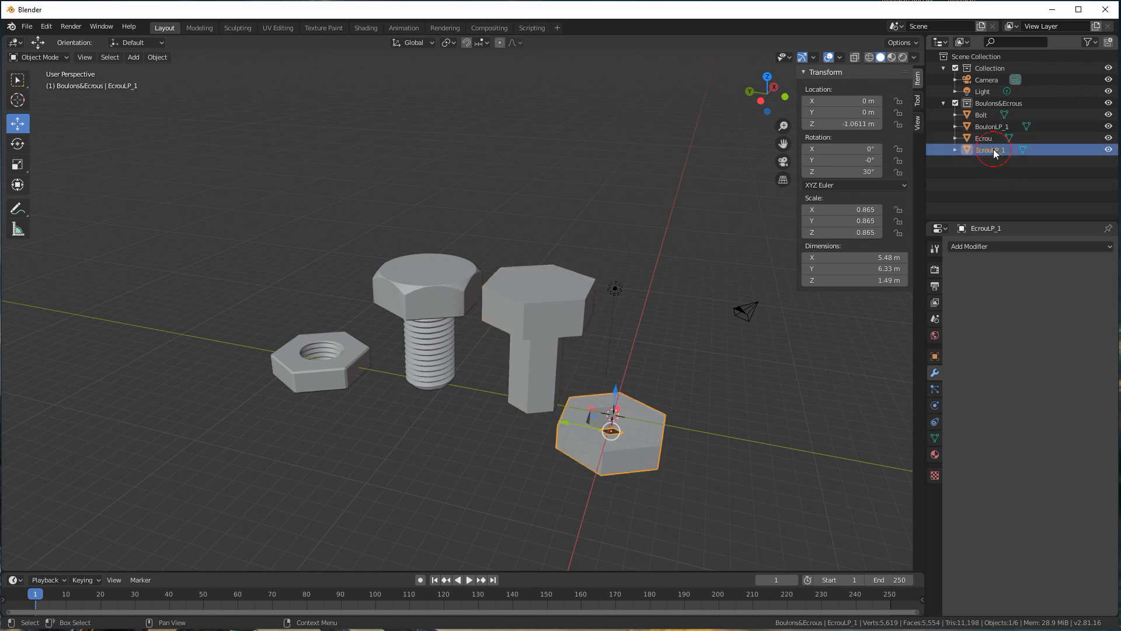
click(991, 126)
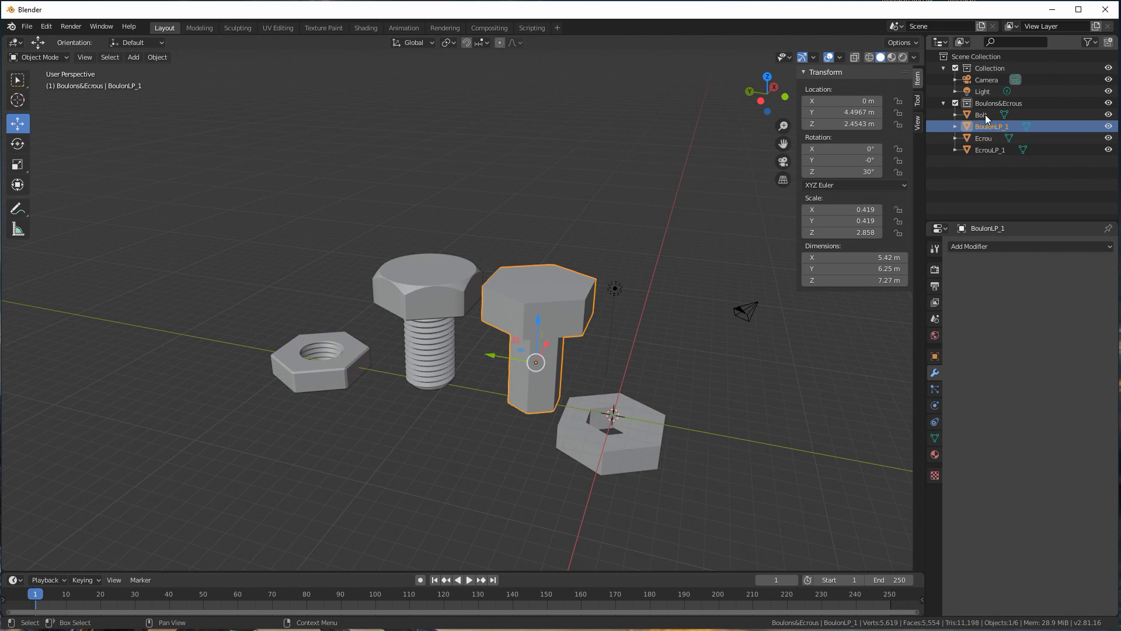
Step: Create a new scene collection named Ecrou1 and move the EcrouLP_1 object into it
right_click(972, 60)
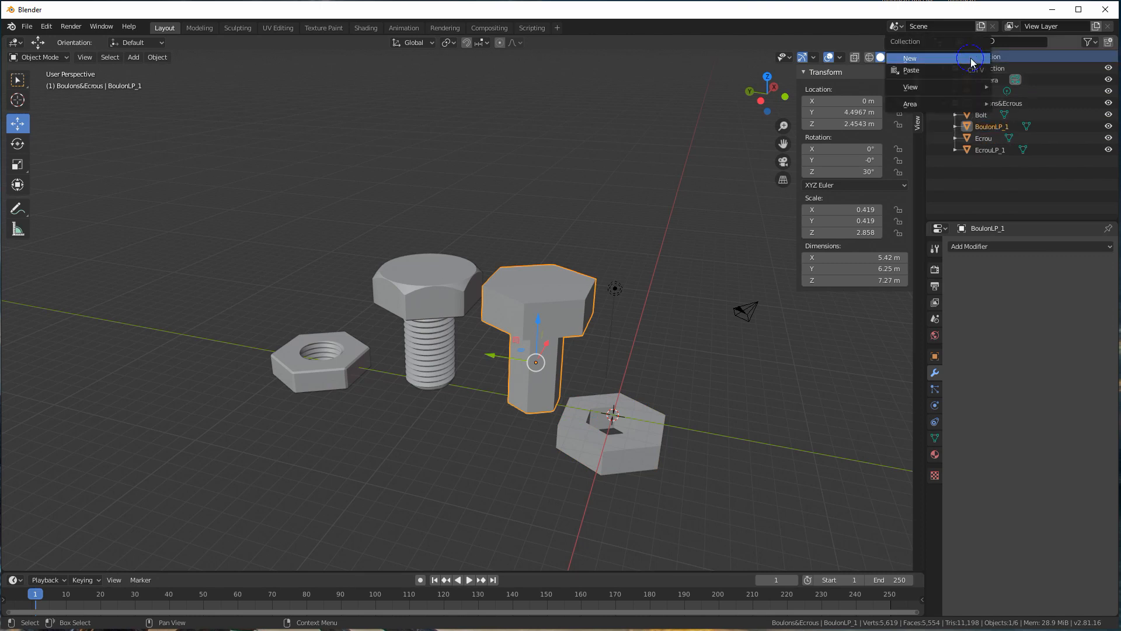
click(914, 58)
double_click(981, 160)
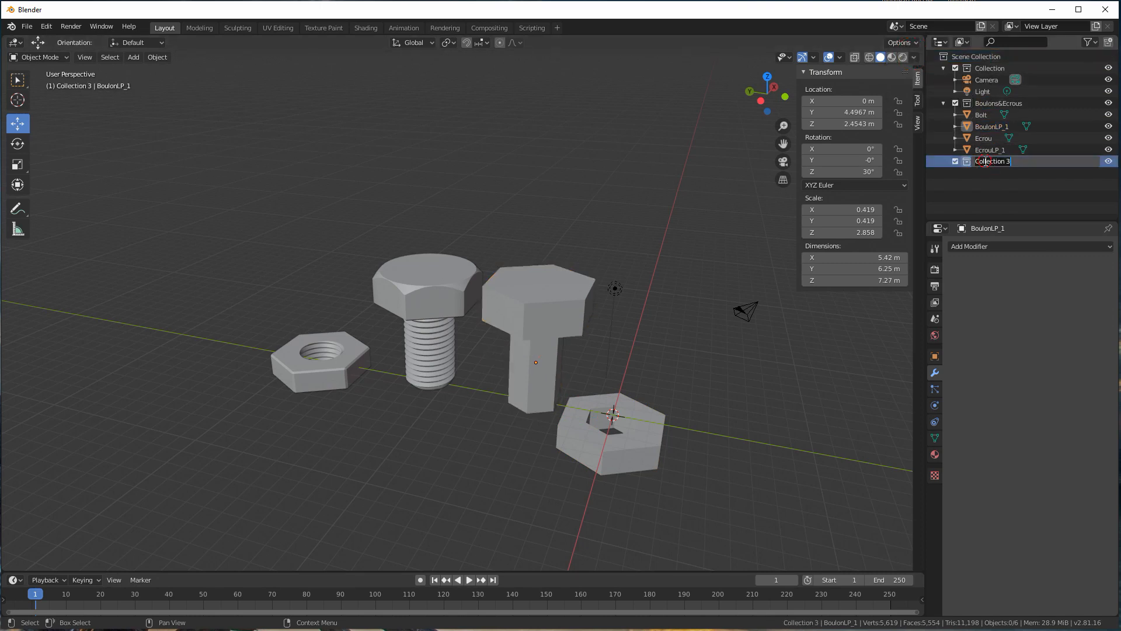
text(Ecrou1)
key(Return)
drag(989, 149, 988, 167)
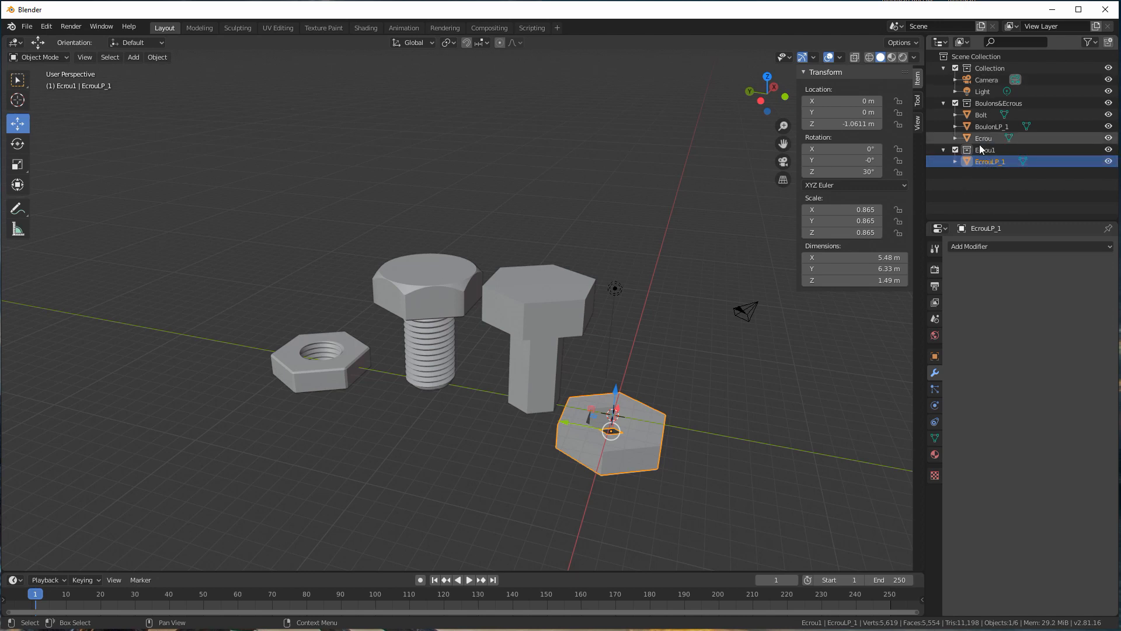
Step: Create another collection directly under the scene collection and name it Boulons1
right_click(971, 57)
click(952, 55)
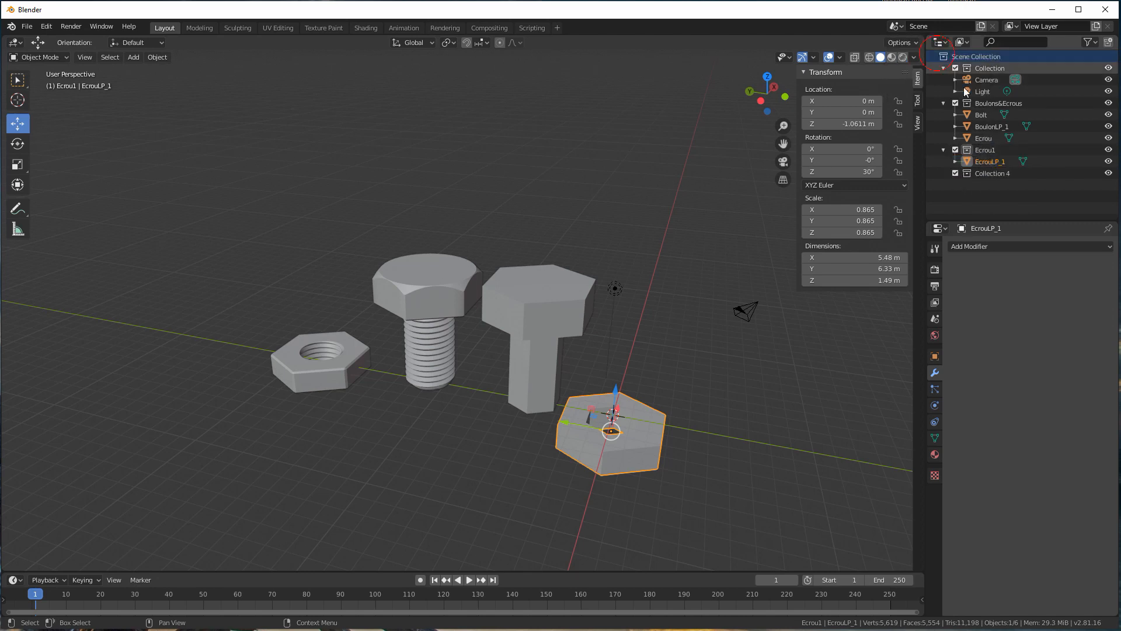
double_click(987, 173)
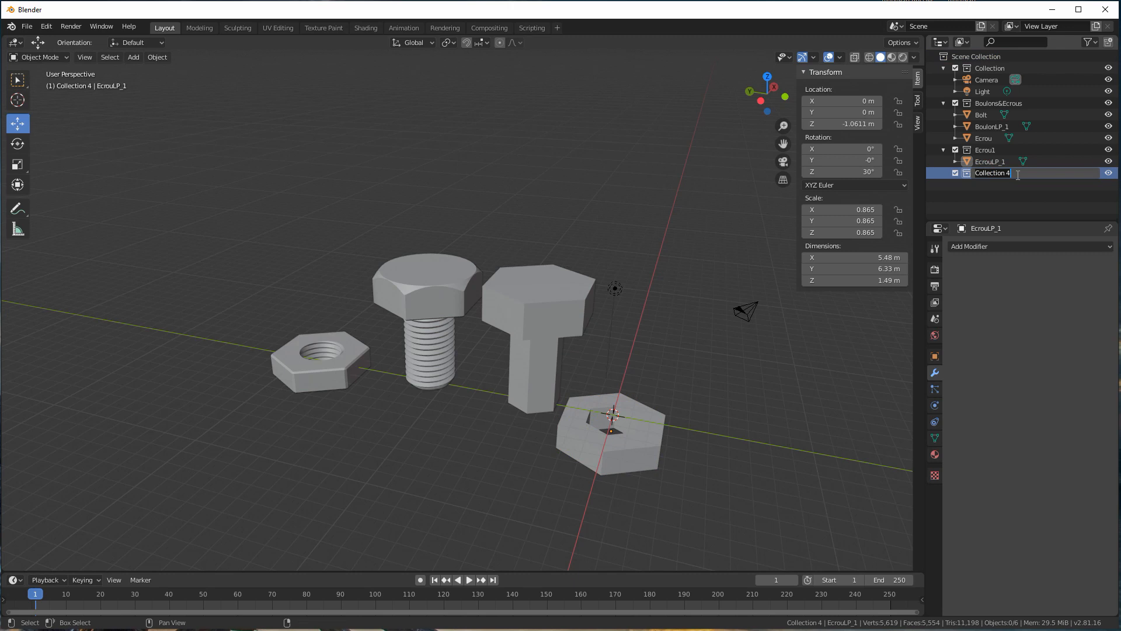
text(Boulon)
key(BackSpace)
text(1)
text(s)
Step: Rename the Ecrou1 collection as Ecrous1
click(995, 150)
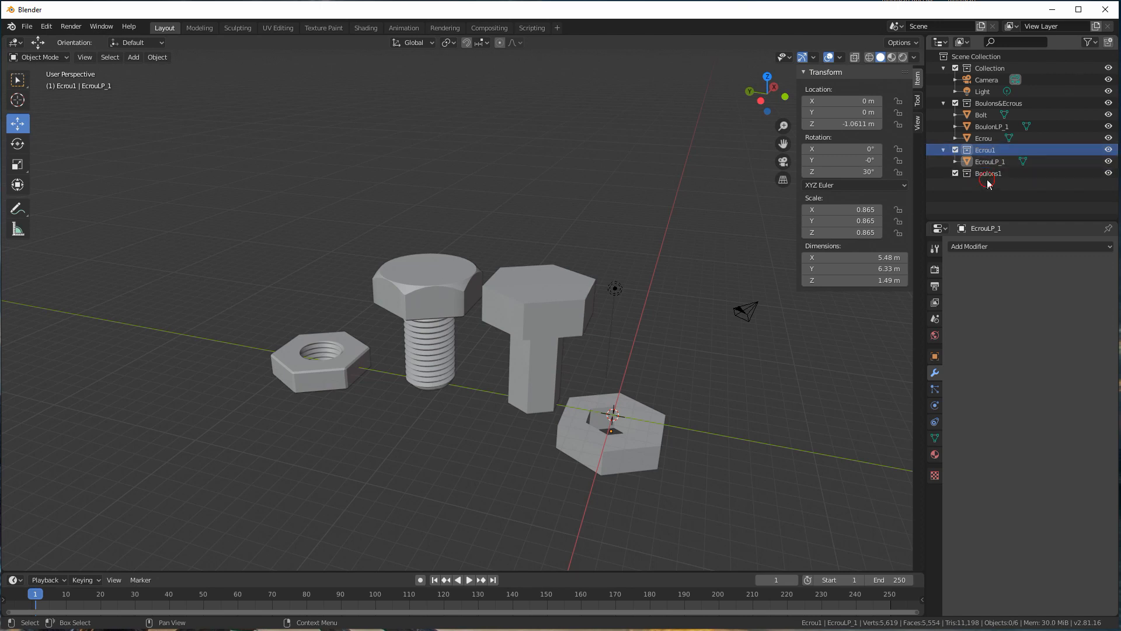
double_click(985, 151)
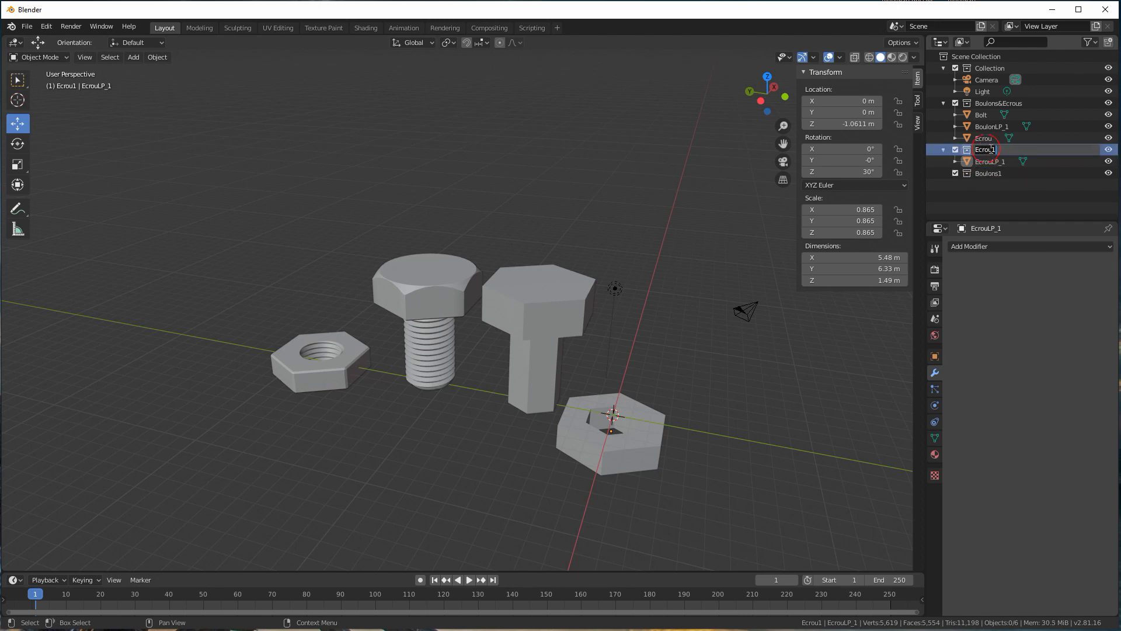
click(991, 150)
text(s)
key(Return)
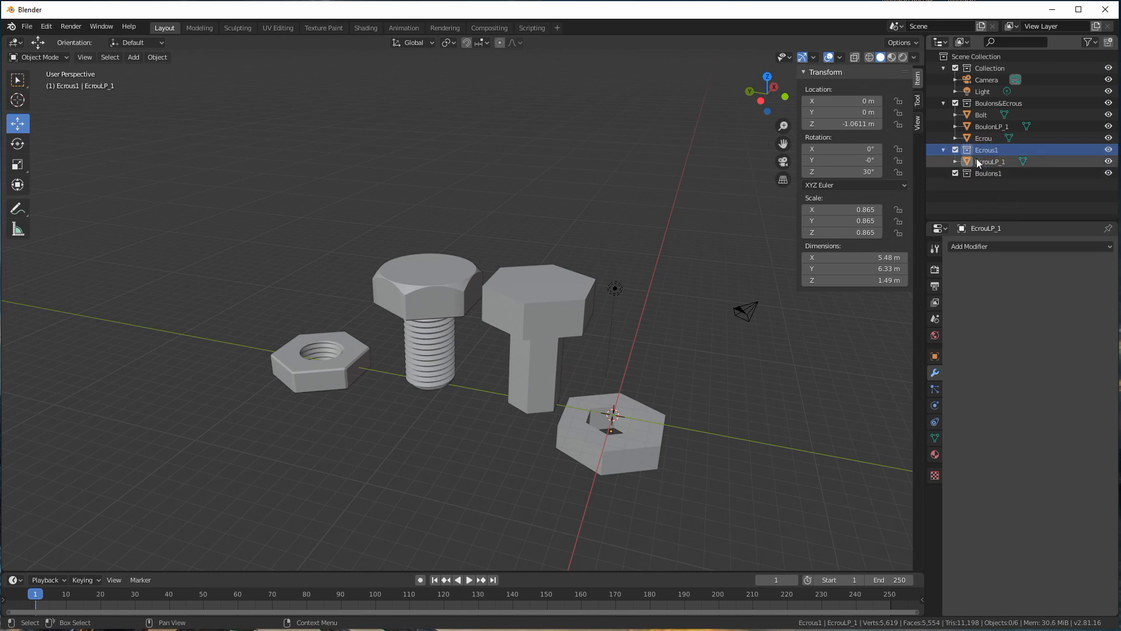
Step: Move the BoulonLP_1 object into the Boulons1 collection and collapse the Ecrous1 and Boulons1 collections
drag(992, 126, 987, 176)
click(944, 161)
click(943, 138)
click(969, 176)
Step: Duplicate the Ecrous1 collection and rename the copy as Ecrous2
click(980, 141)
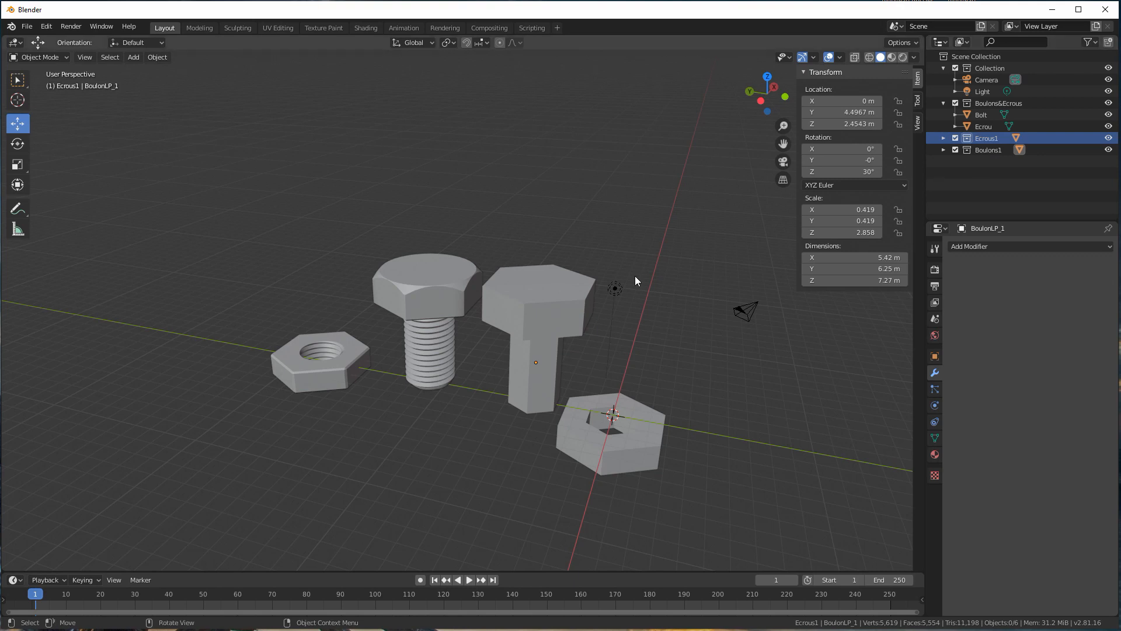
right_click(981, 139)
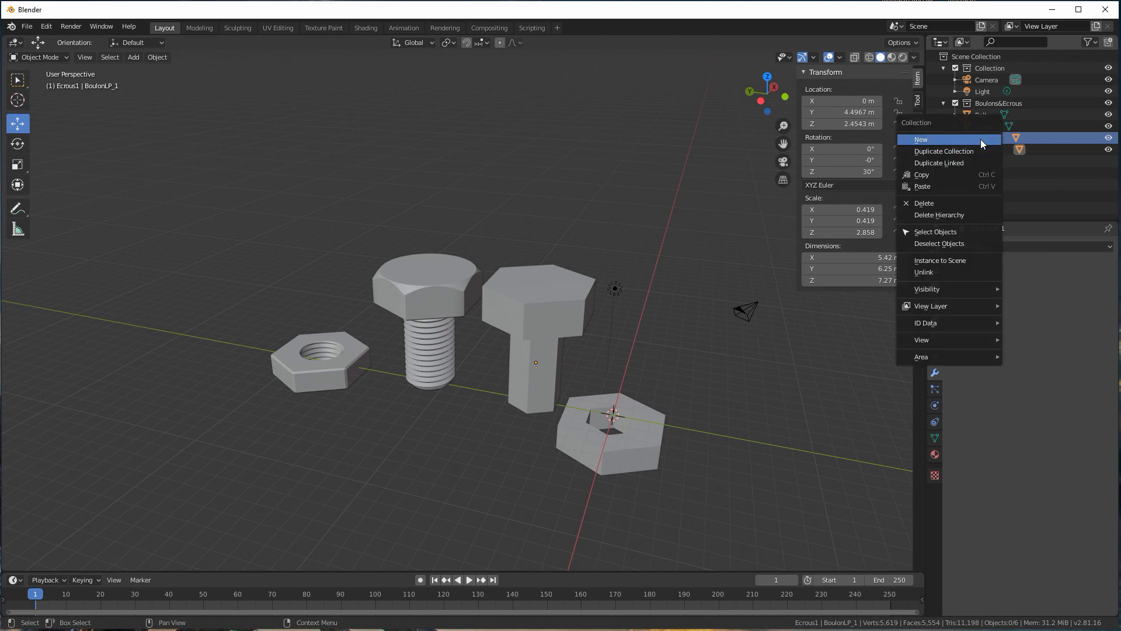
click(942, 153)
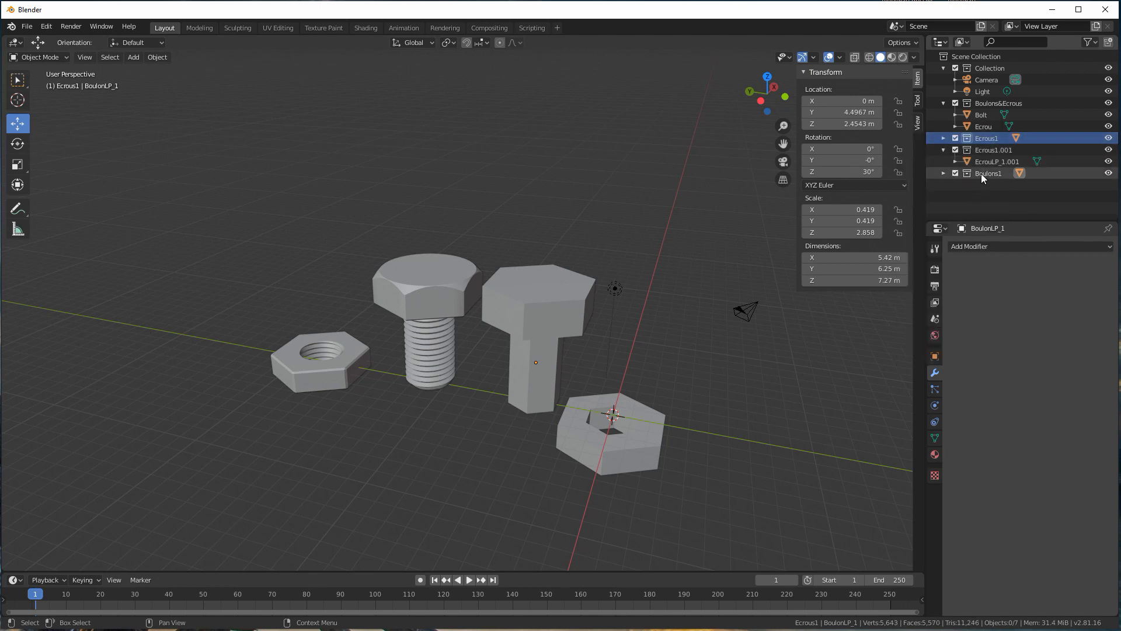
click(983, 150)
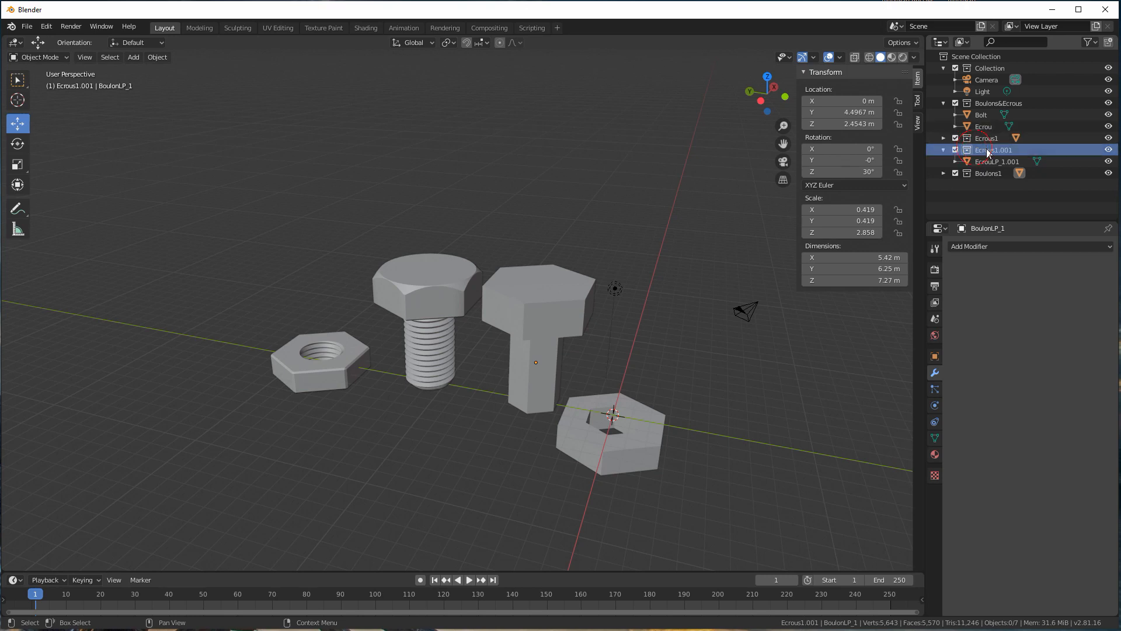
double_click(986, 151)
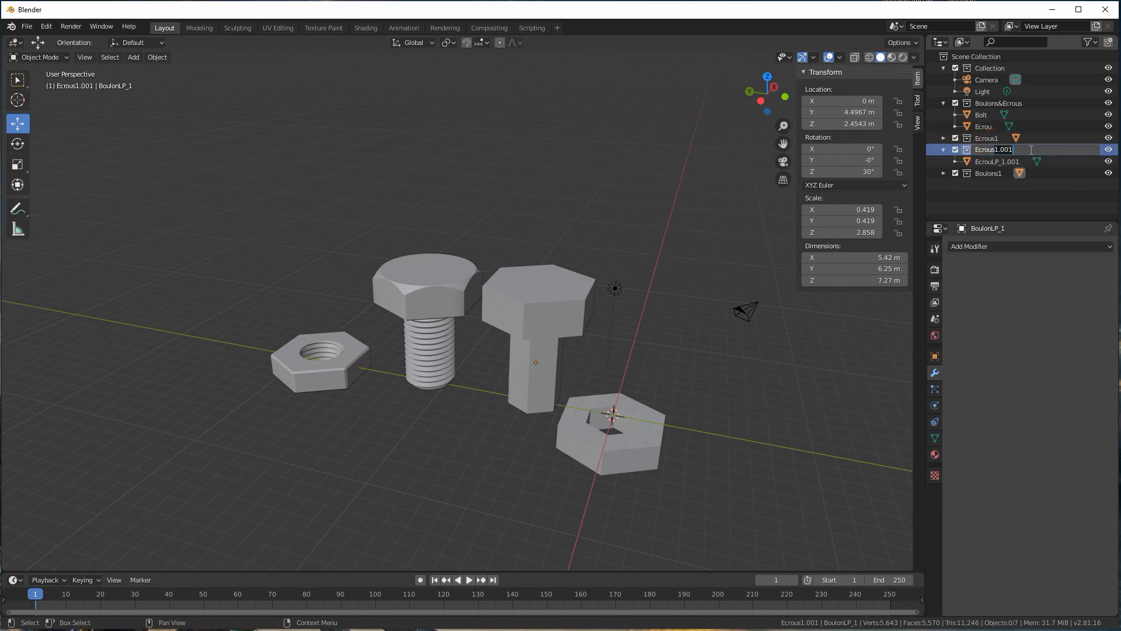
text(2)
key(Return)
Step: Rename the nut object inside Ecrous2 as EcrouLP_2 and collapse that collection
click(1001, 162)
double_click(1002, 162)
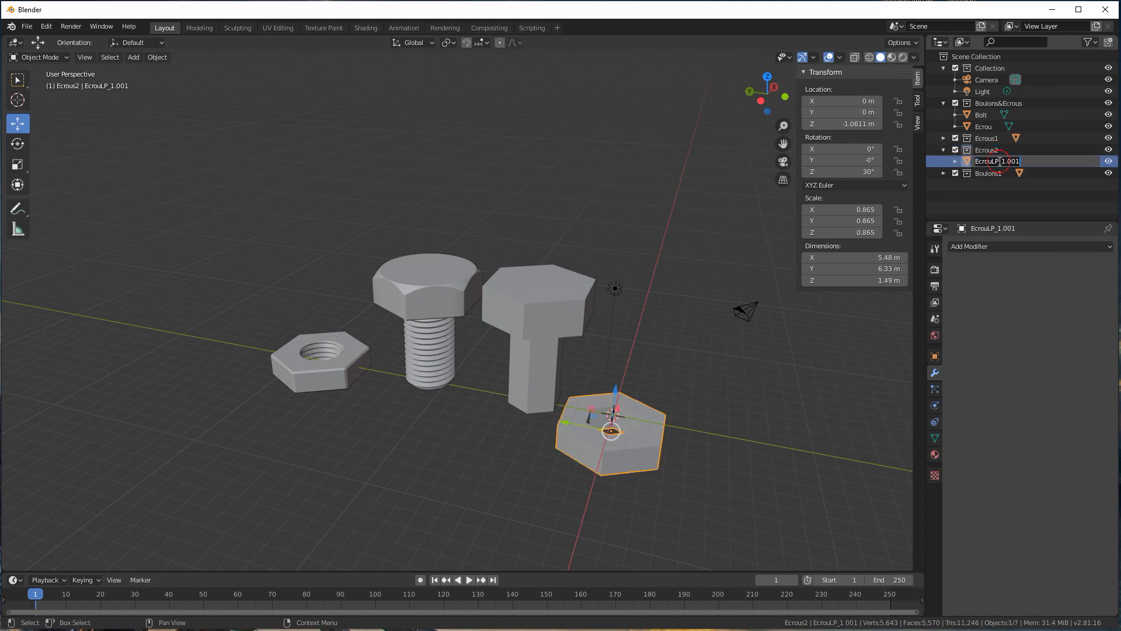
drag(998, 161, 1038, 161)
text(2)
key(Return)
text(_)
key(Return)
click(944, 149)
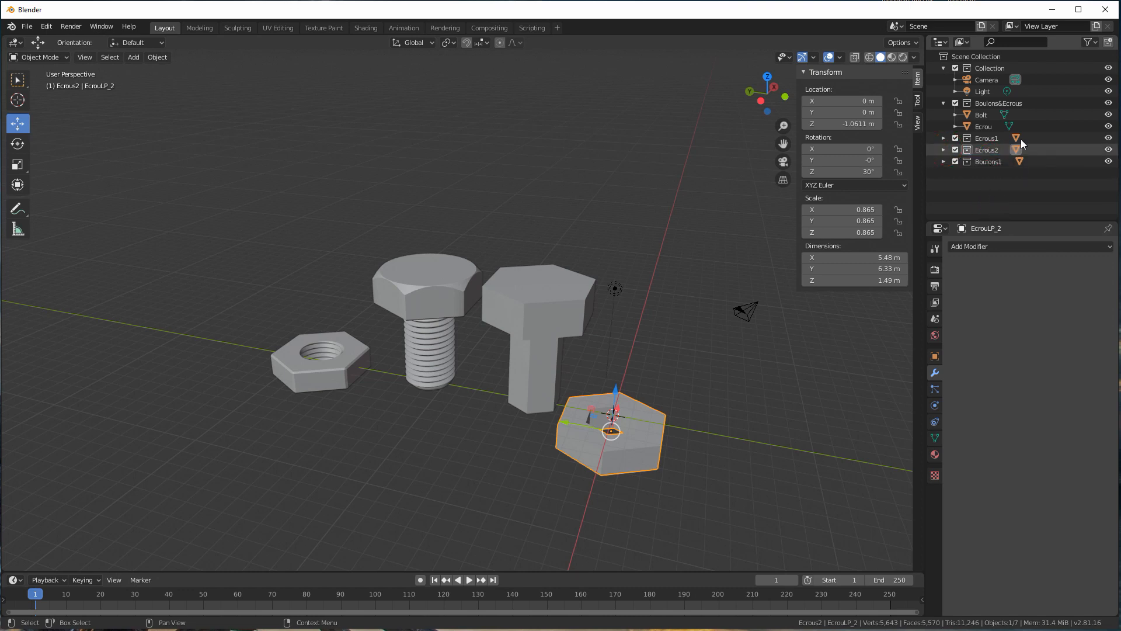
Step: Duplicate the Ecrous2 collection and rename the copy as Ecrous3
click(982, 149)
right_click(983, 148)
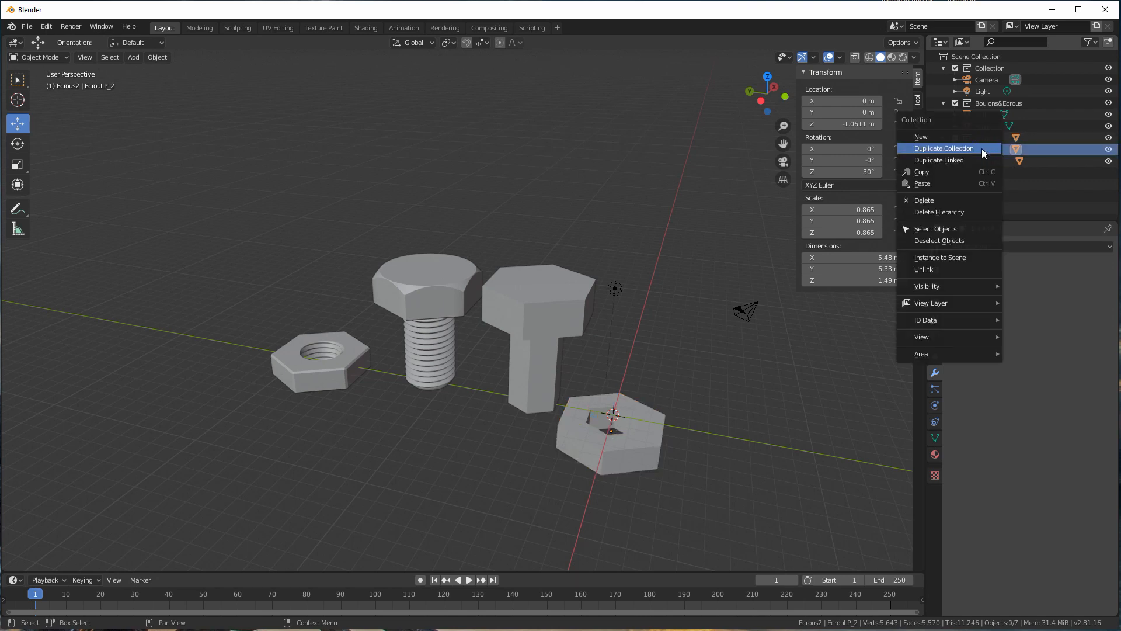
click(952, 151)
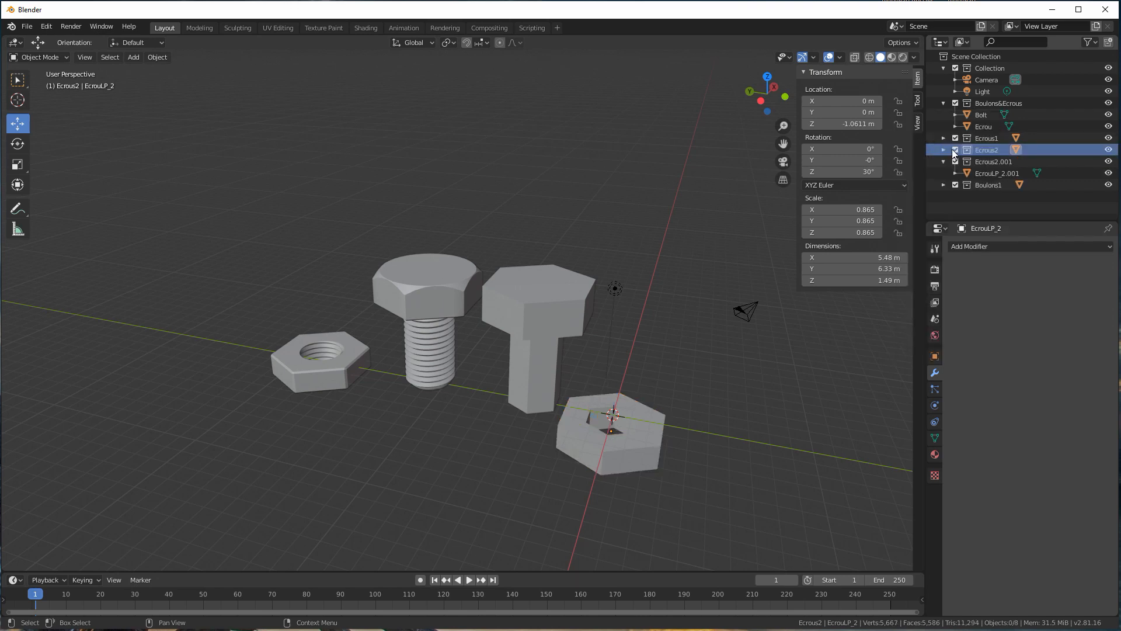
click(990, 164)
double_click(993, 162)
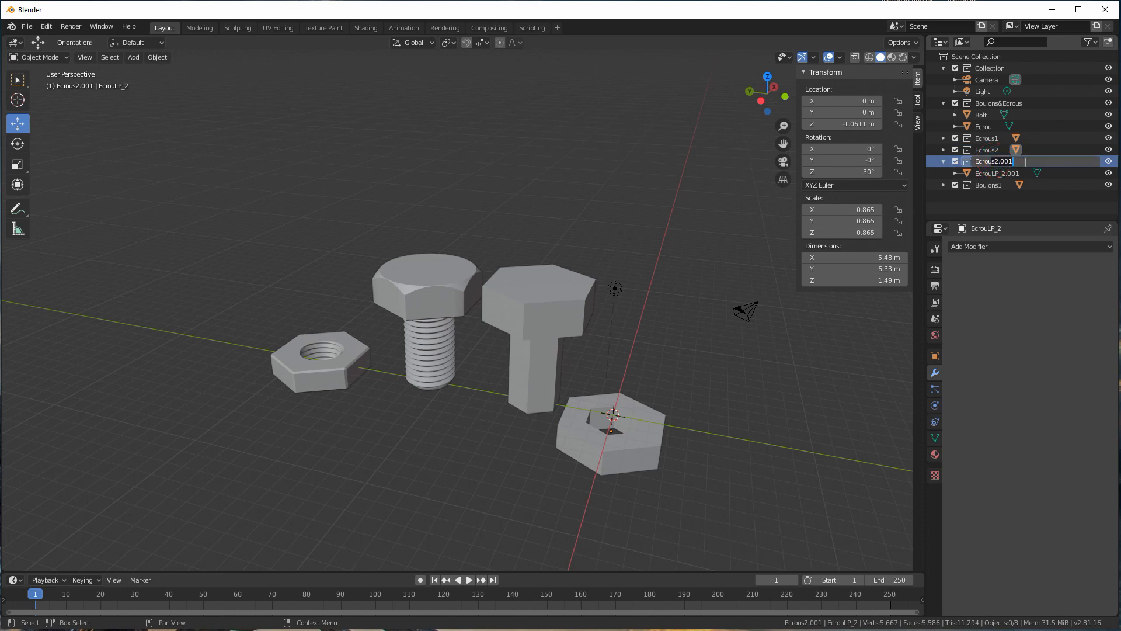
click(1010, 164)
drag(994, 157, 1022, 162)
text(3)
Step: Rename the nut object inside Ecrous3 as EcrouLP_3 and collapse that collection
click(1009, 177)
double_click(1006, 176)
drag(1000, 173, 1026, 175)
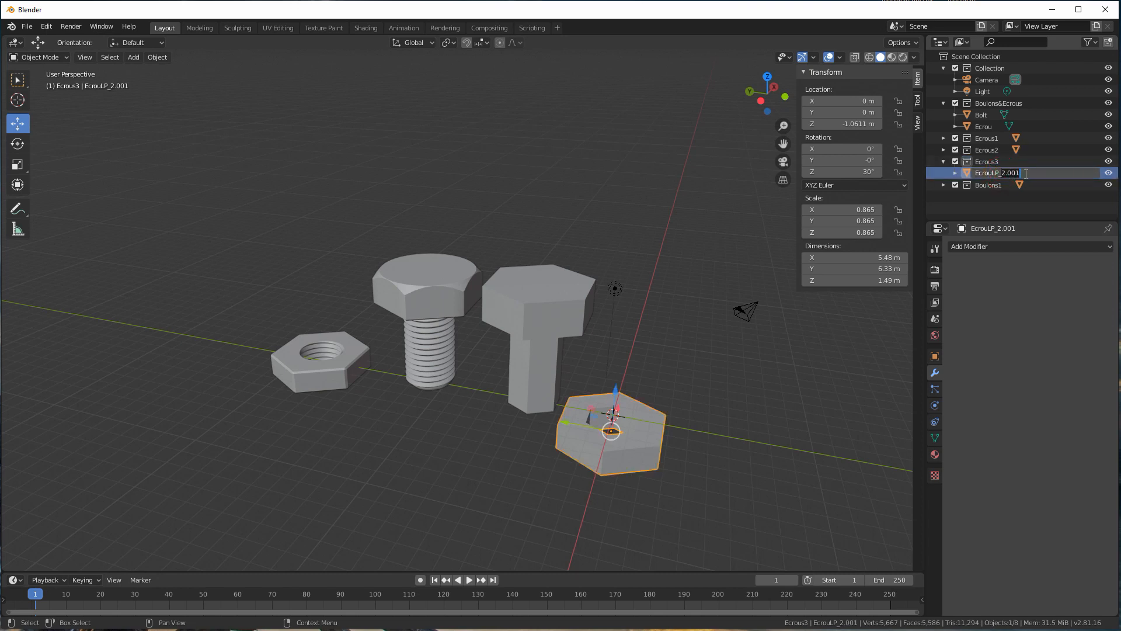
text(3)
key(Return)
click(943, 161)
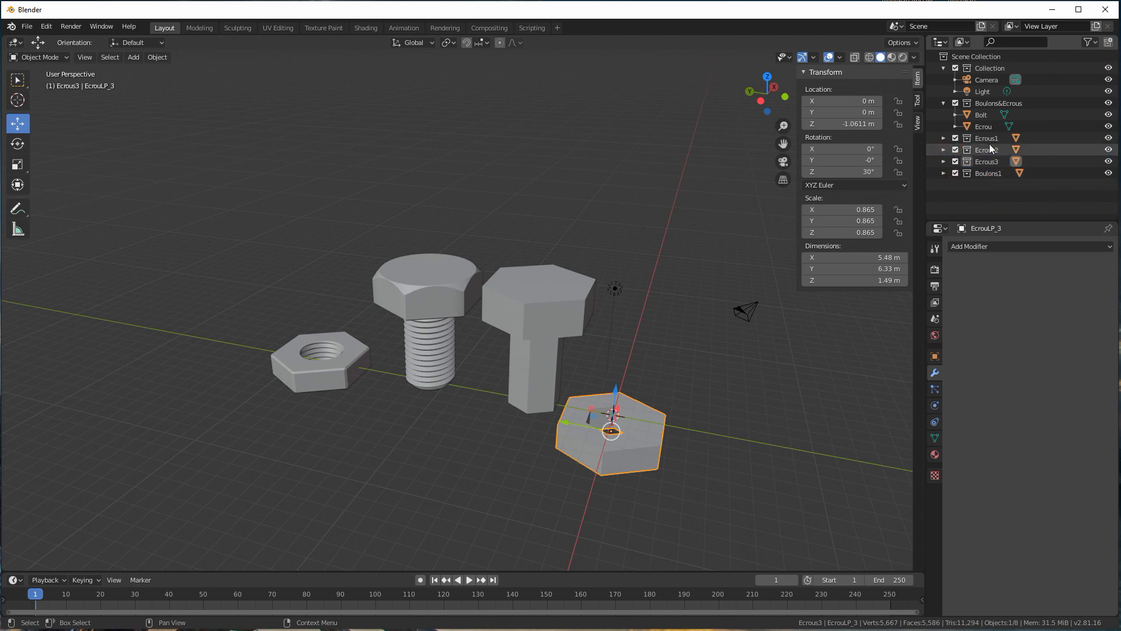
Step: Duplicate the Boulons1 collection and rename the copy as Boulons2
click(987, 173)
right_click(982, 176)
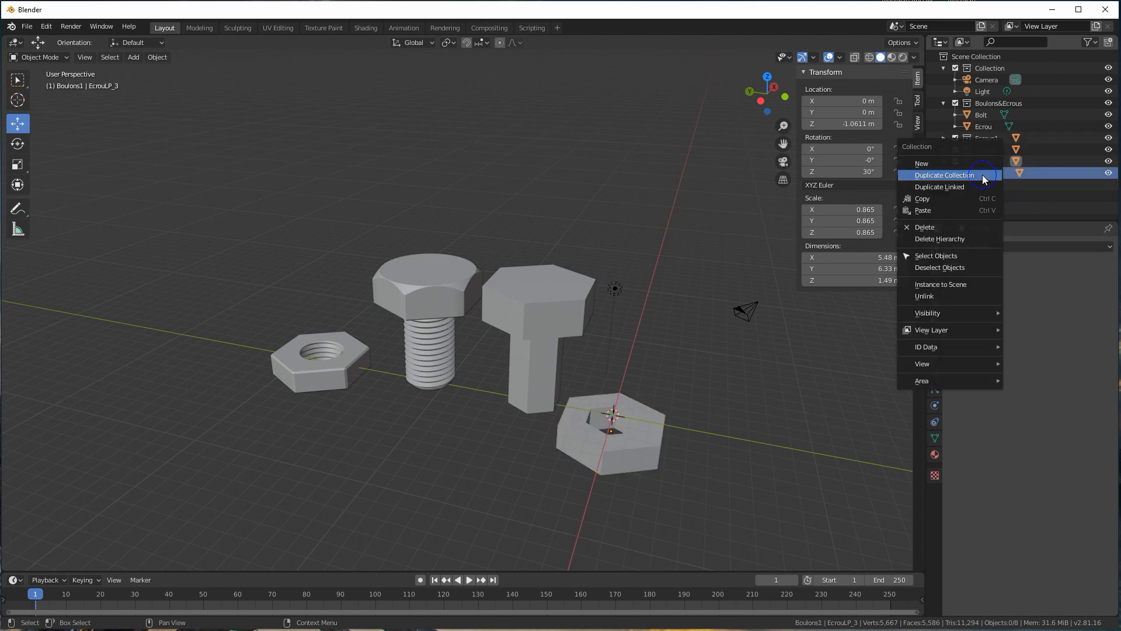
click(935, 174)
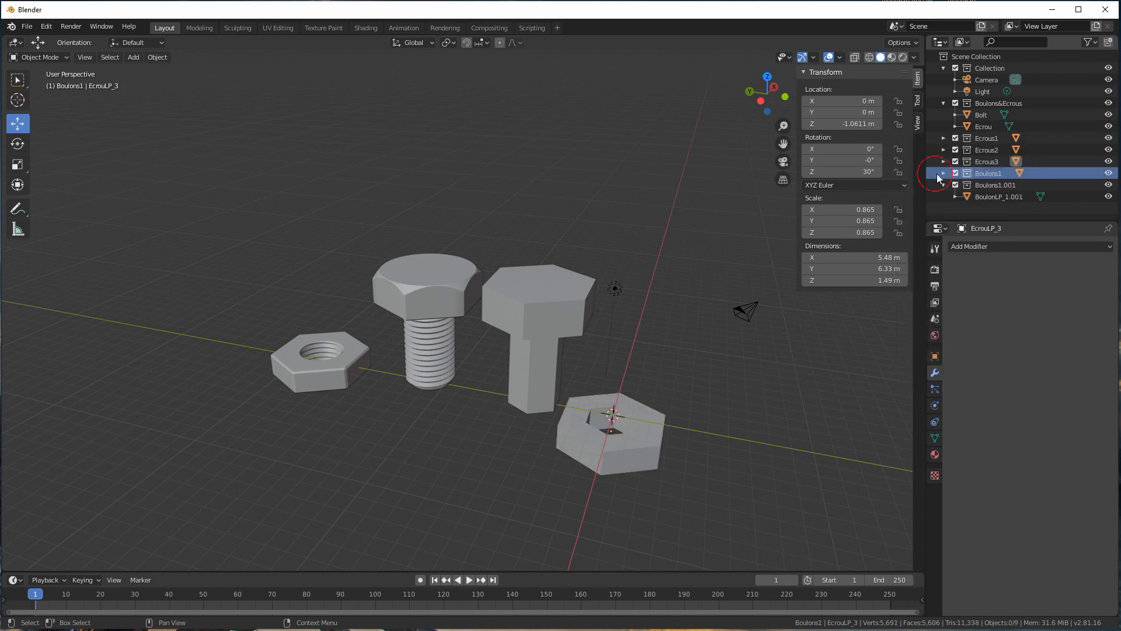
double_click(997, 185)
drag(999, 185, 1024, 185)
text(2)
key(Return)
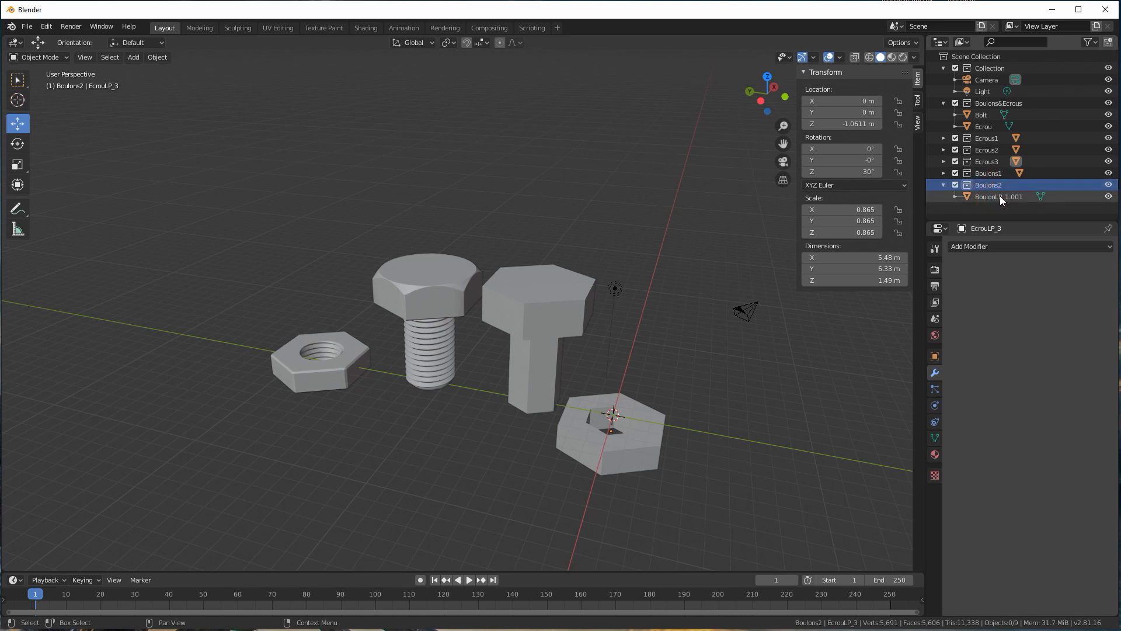
Step: Rename the bolt object inside Boulons2 as BoulonLP_2 and collapse that collection
double_click(1006, 196)
drag(1006, 196, 1029, 196)
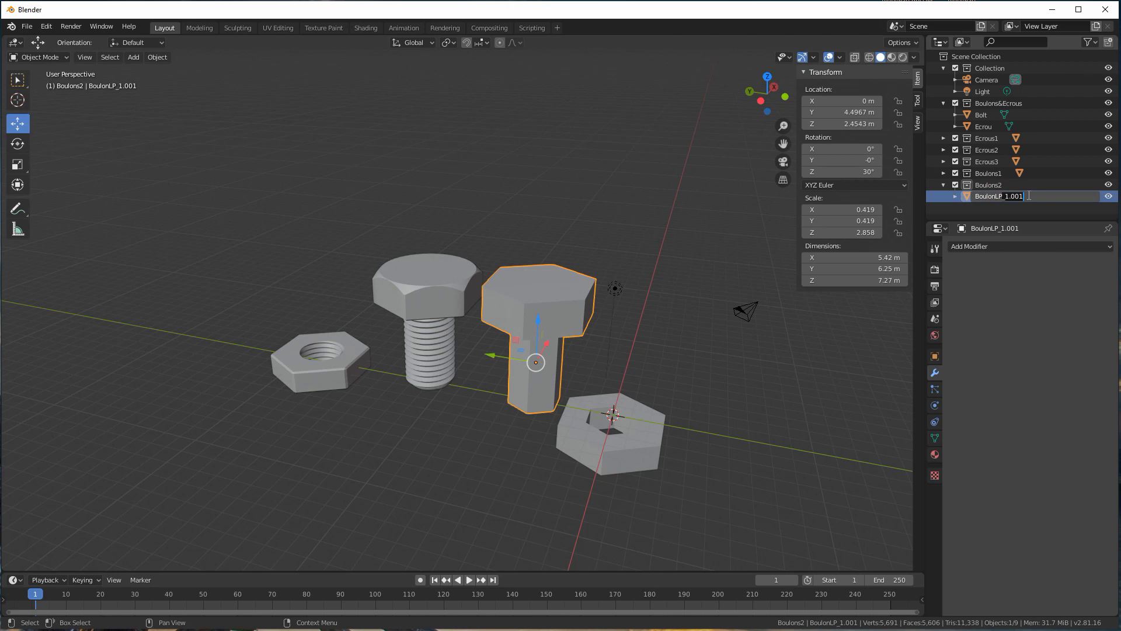
click(1006, 196)
text(2)
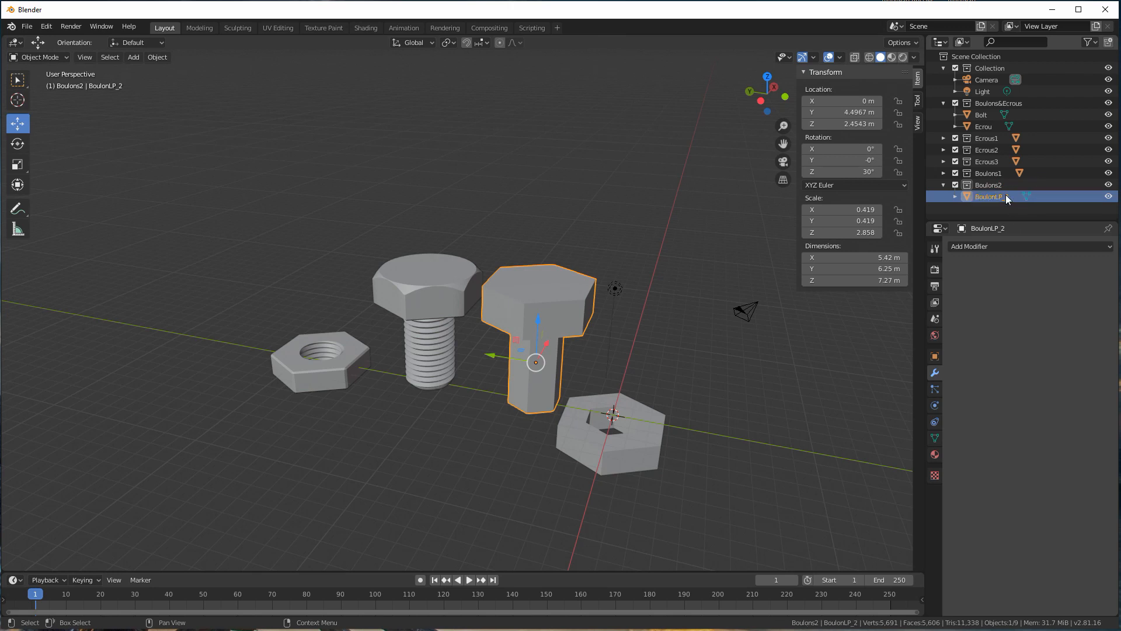
key(Return)
click(944, 185)
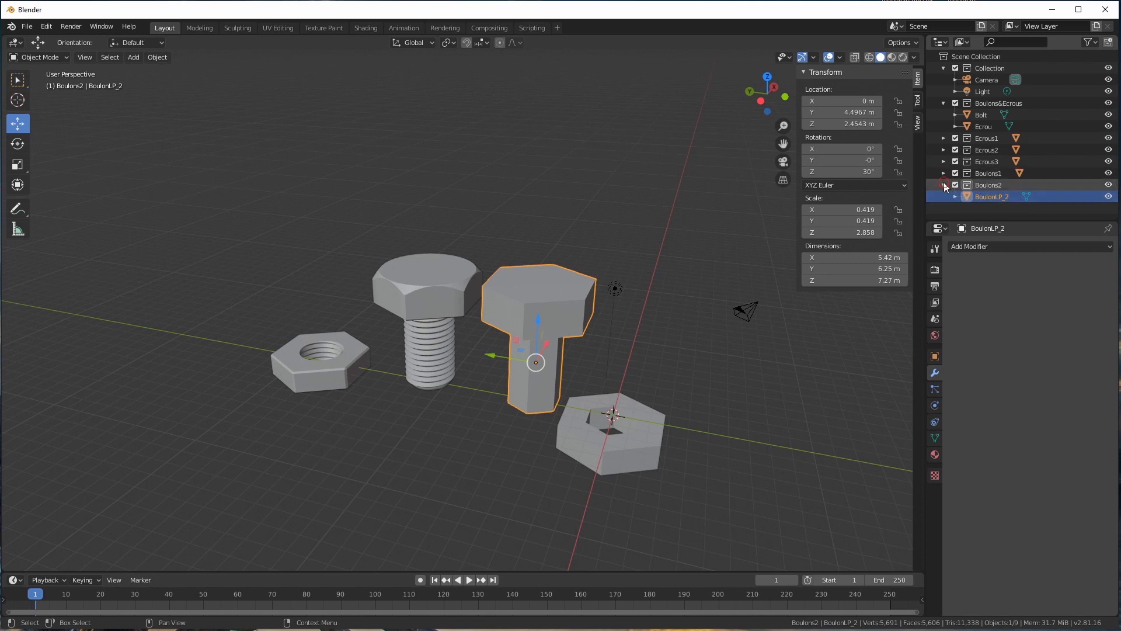
Step: Duplicate the Boulons2 collection and rename the copy as Boulons3
click(990, 186)
right_click(983, 190)
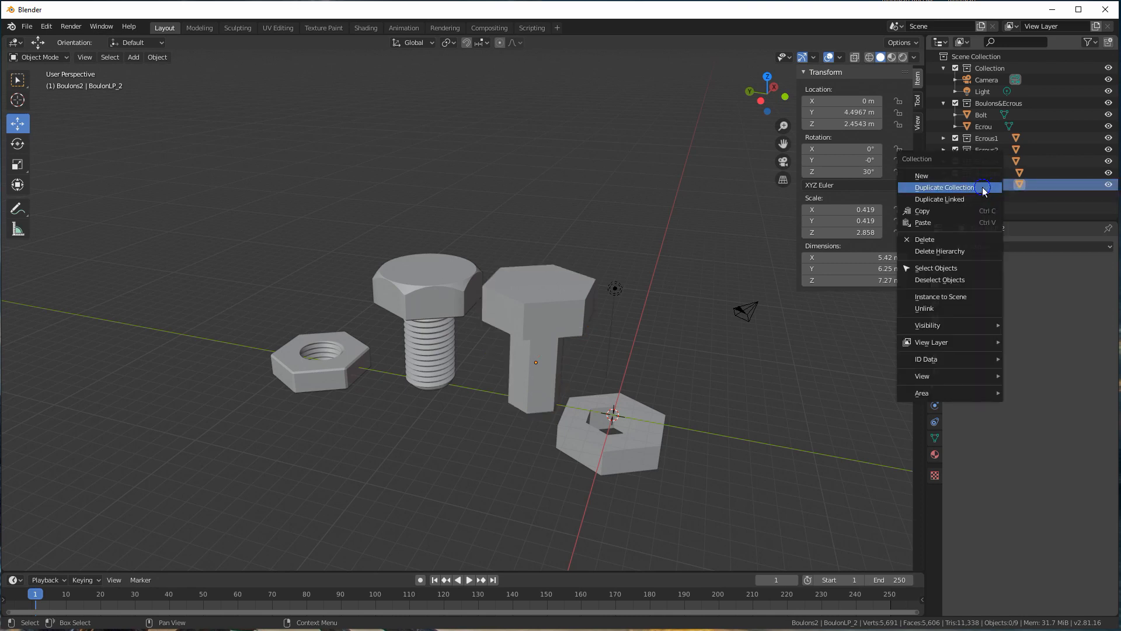
click(947, 187)
click(998, 197)
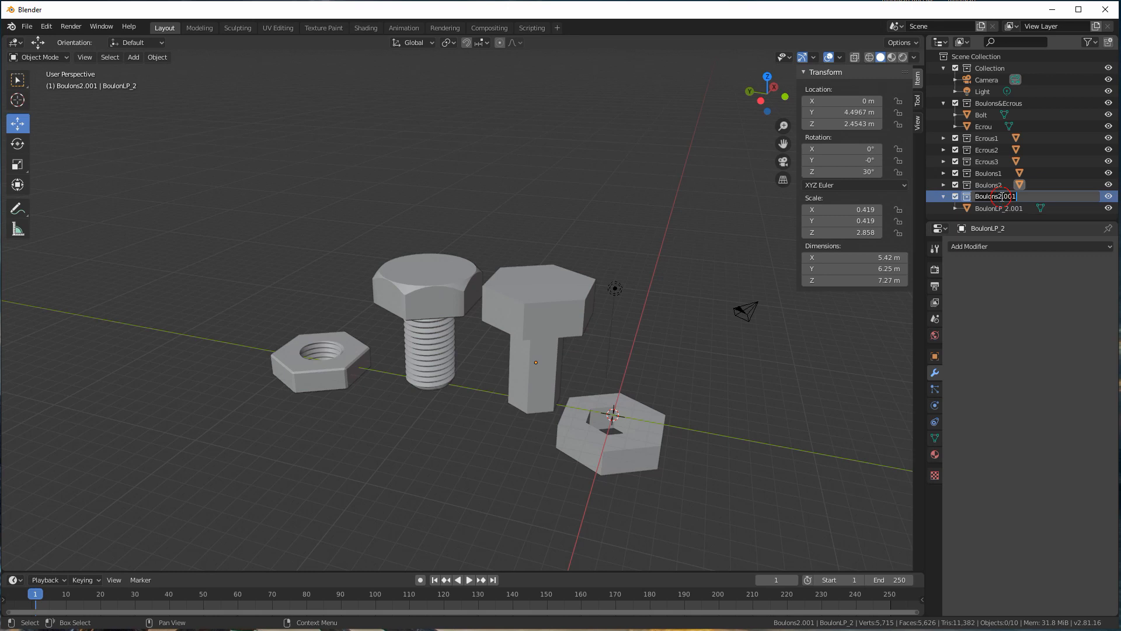
double_click(995, 196)
text(Boulons3)
key(Return)
Step: Rename the bolt object inside Boulons3 as BoulonLP_3 and collapse that collection
click(1006, 208)
drag(1007, 207, 1033, 205)
text(3)
key(Return)
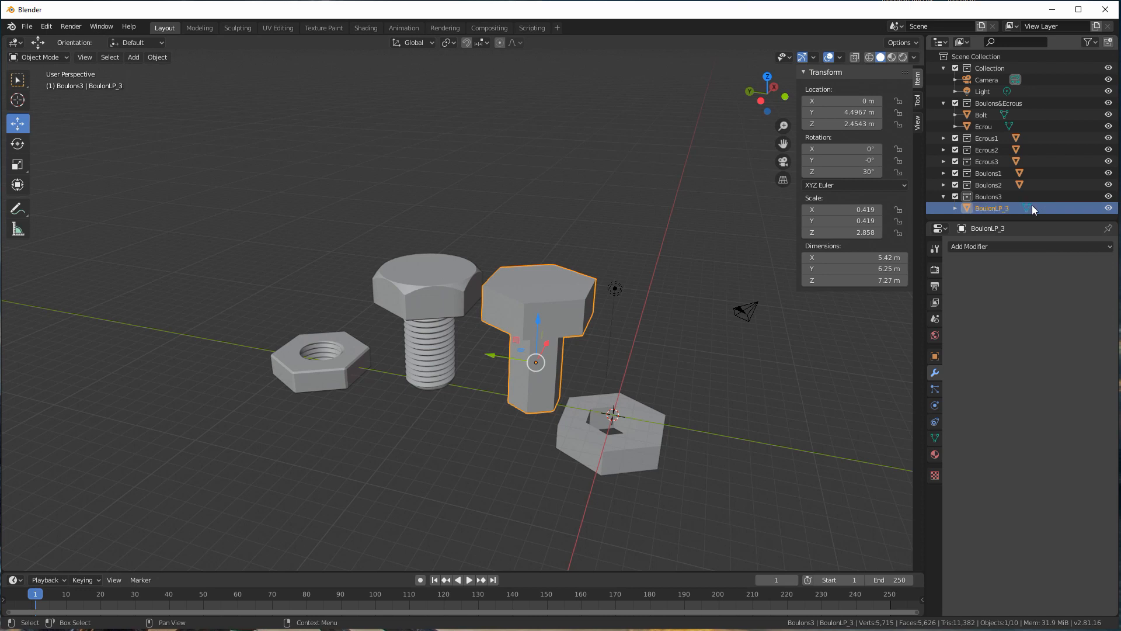
click(944, 197)
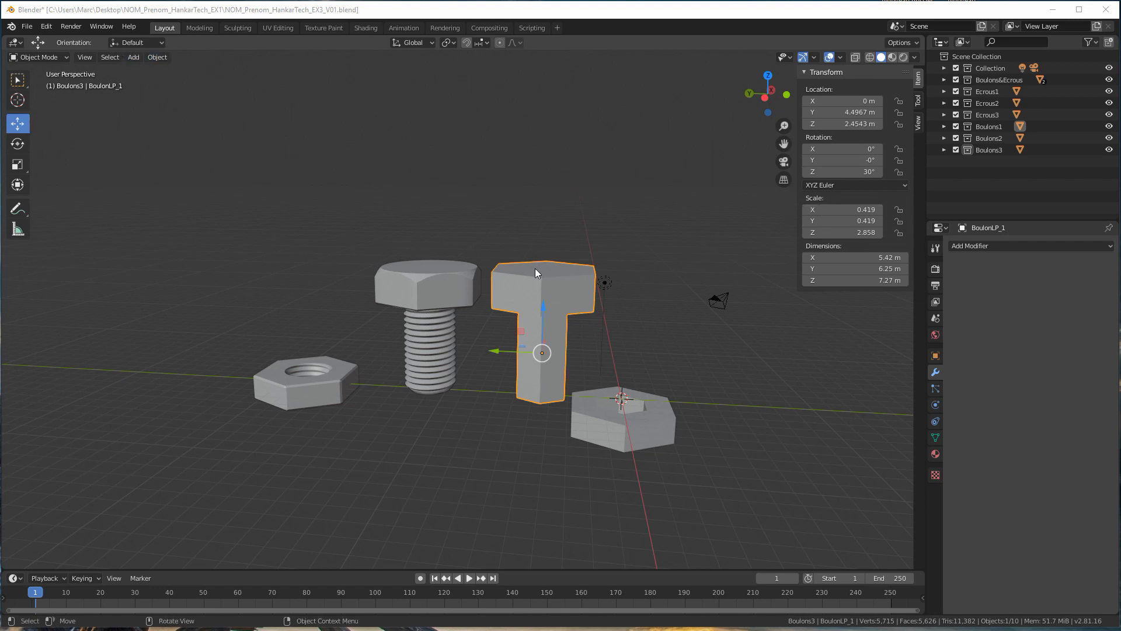
Step: Apply the scale of the low-poly bolt BoulonLP_1 to its mesh data
click(159, 60)
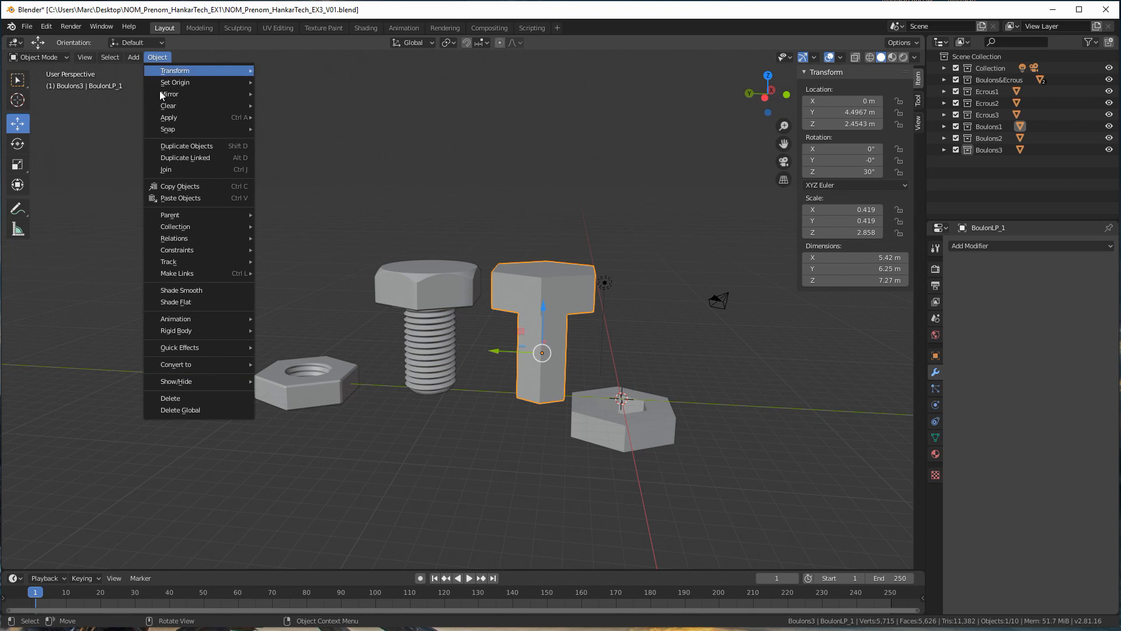
mouse_move(167, 127)
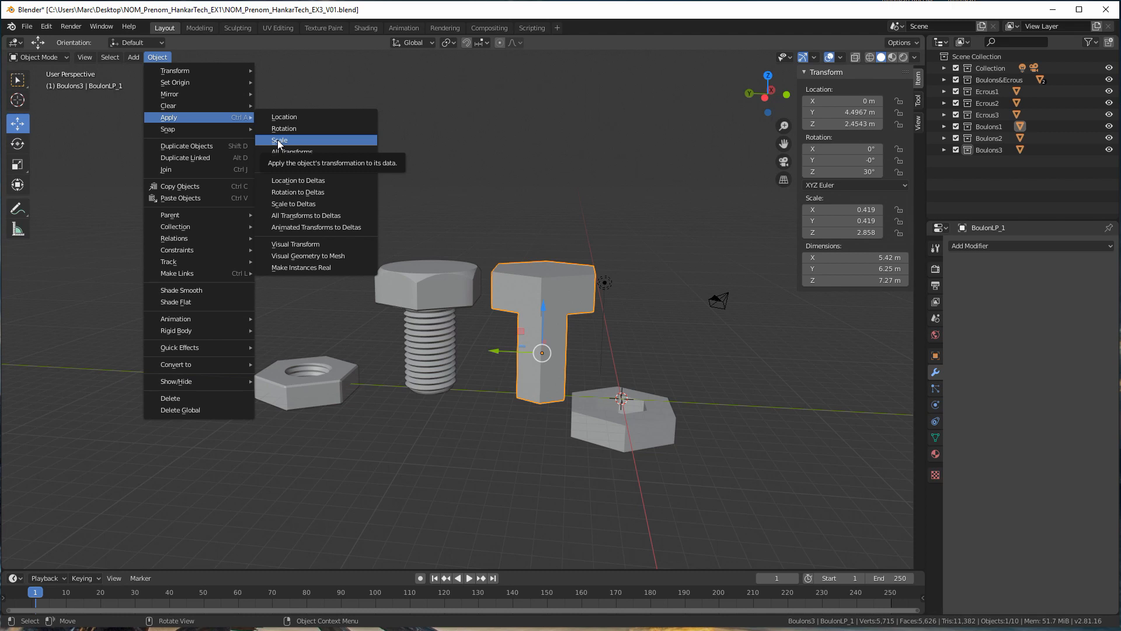
click(279, 142)
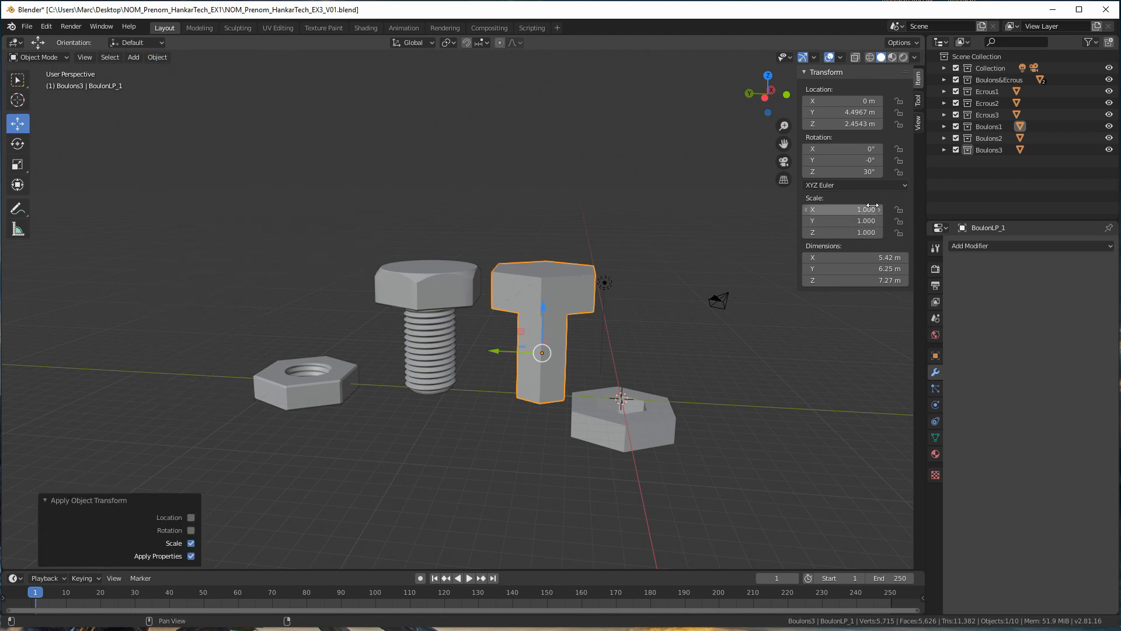
Step: Compare the scale and dimensions of the threaded bolt with those of the low-poly bolt BoulonLP_1
click(445, 279)
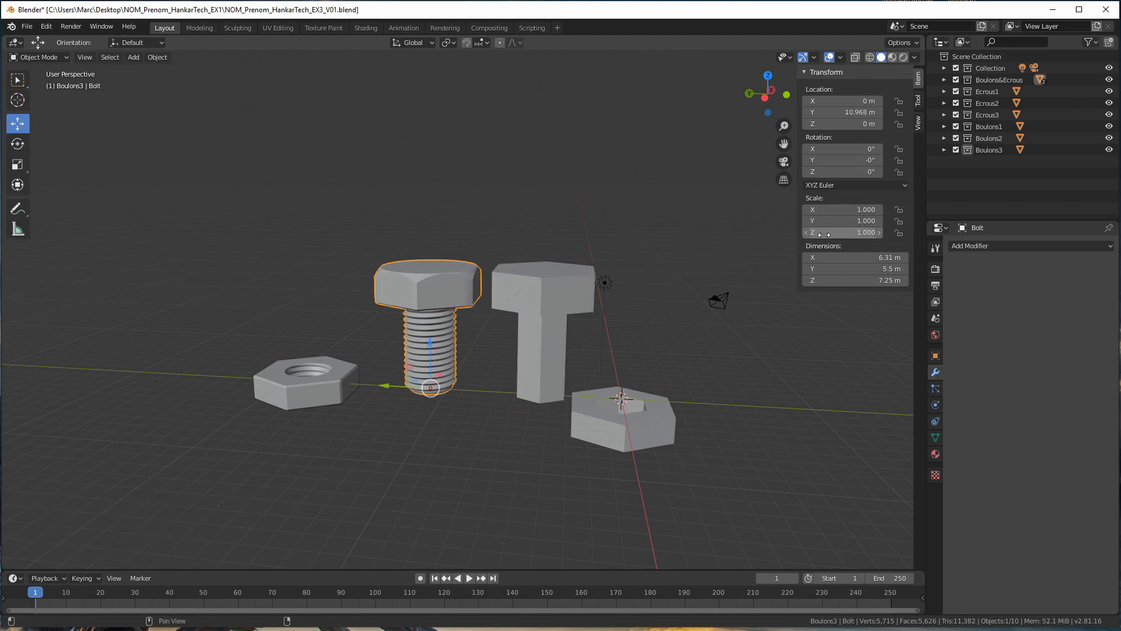
click(527, 276)
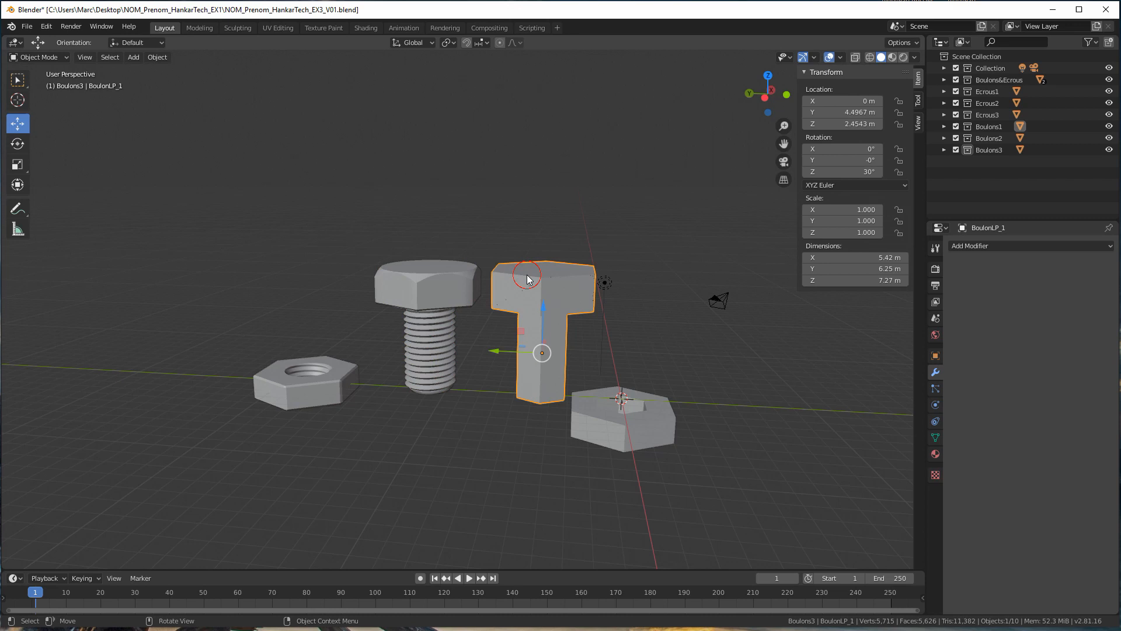
click(417, 286)
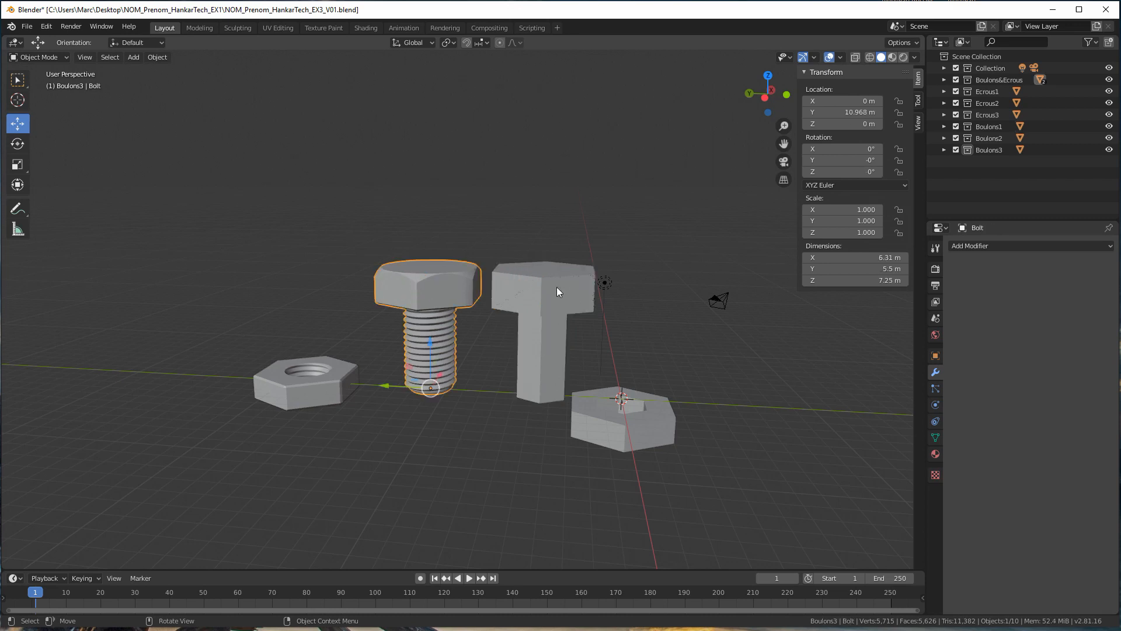
click(556, 286)
click(416, 292)
click(561, 305)
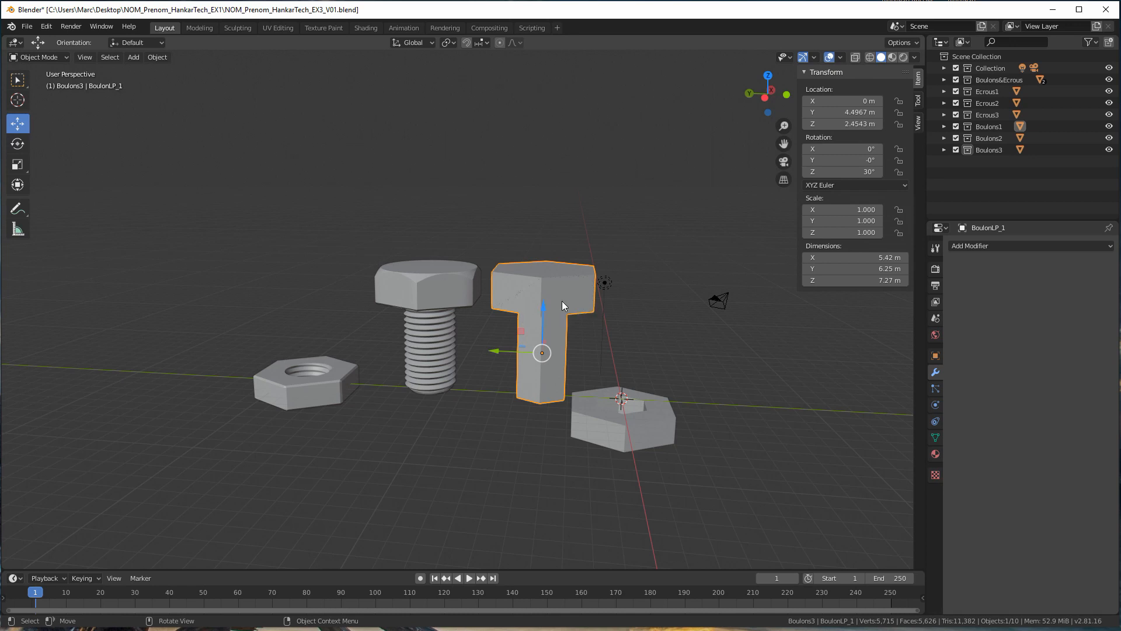
click(380, 293)
click(571, 293)
key(ctrl+z)
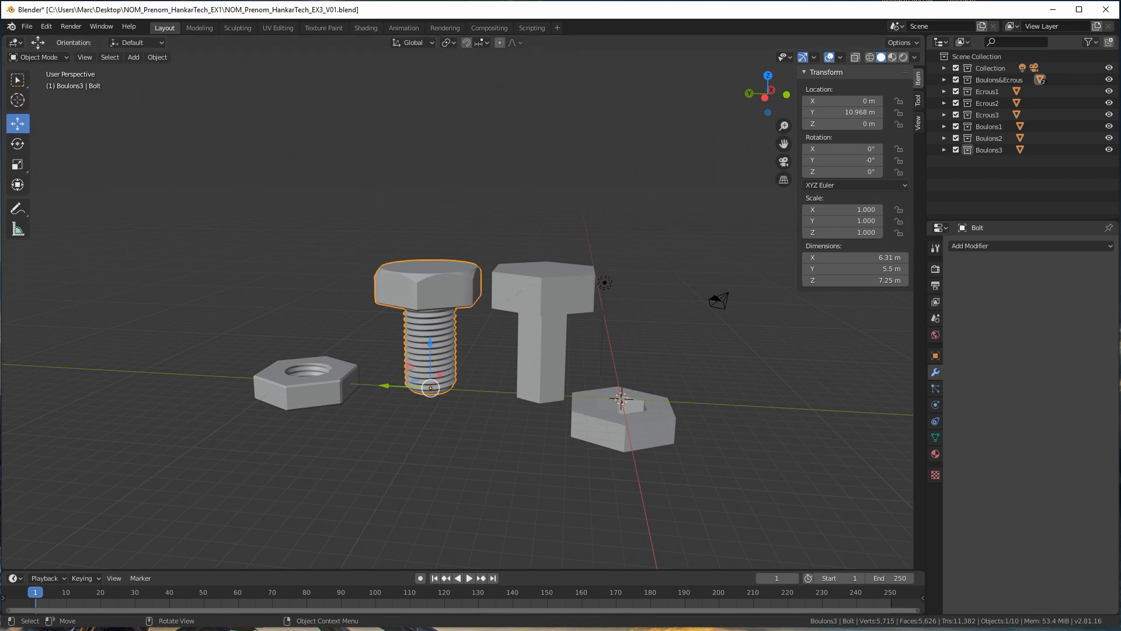
click(26, 29)
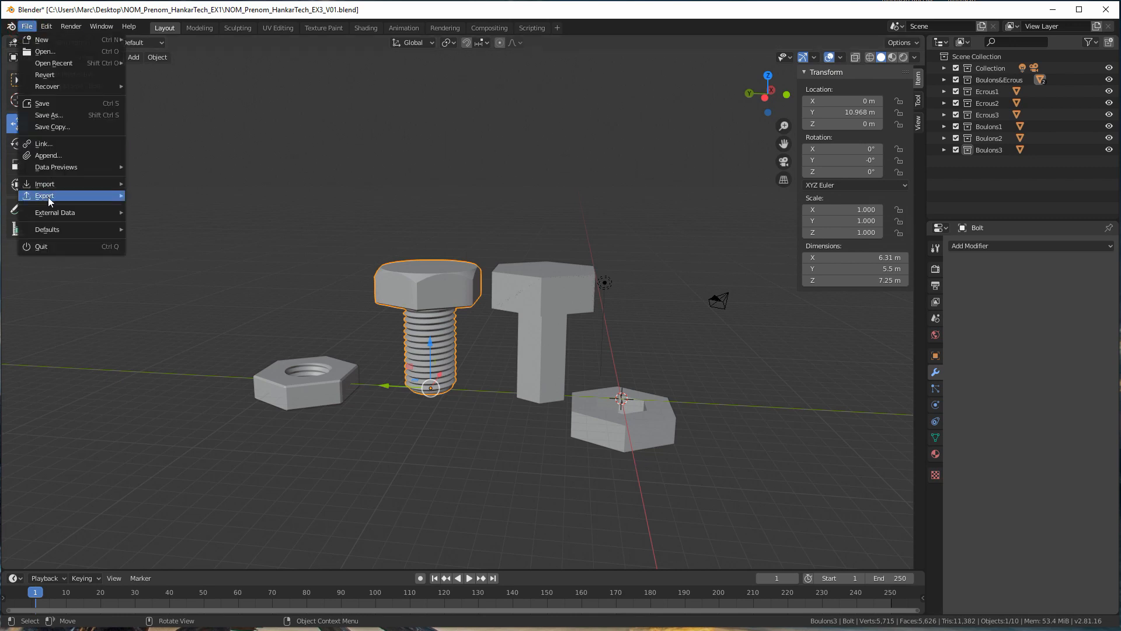
click(48, 116)
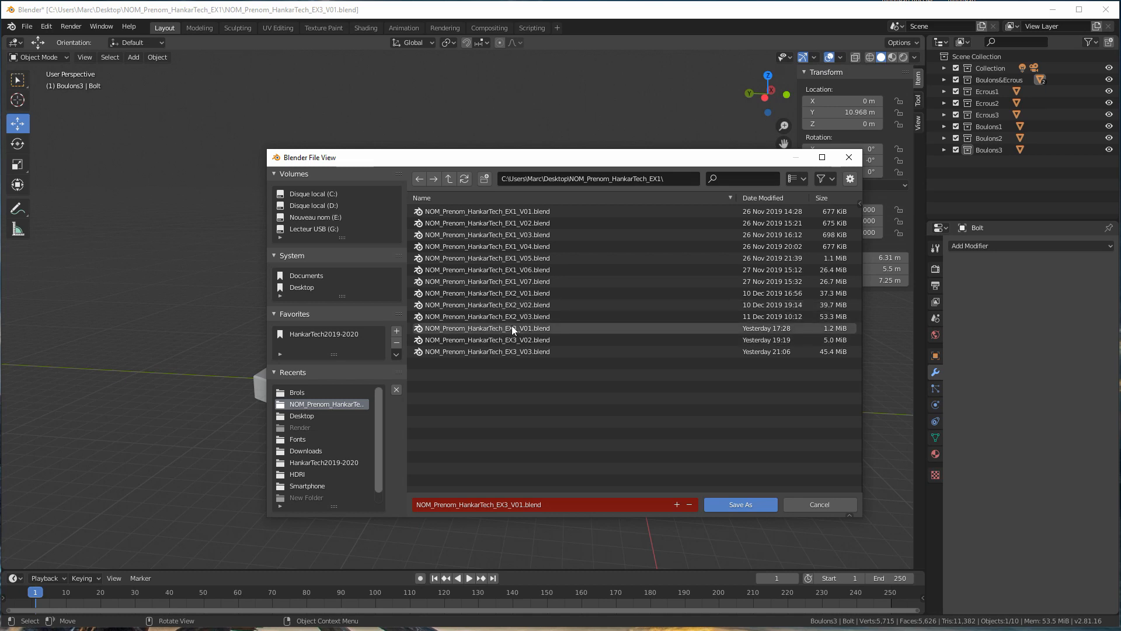
click(832, 506)
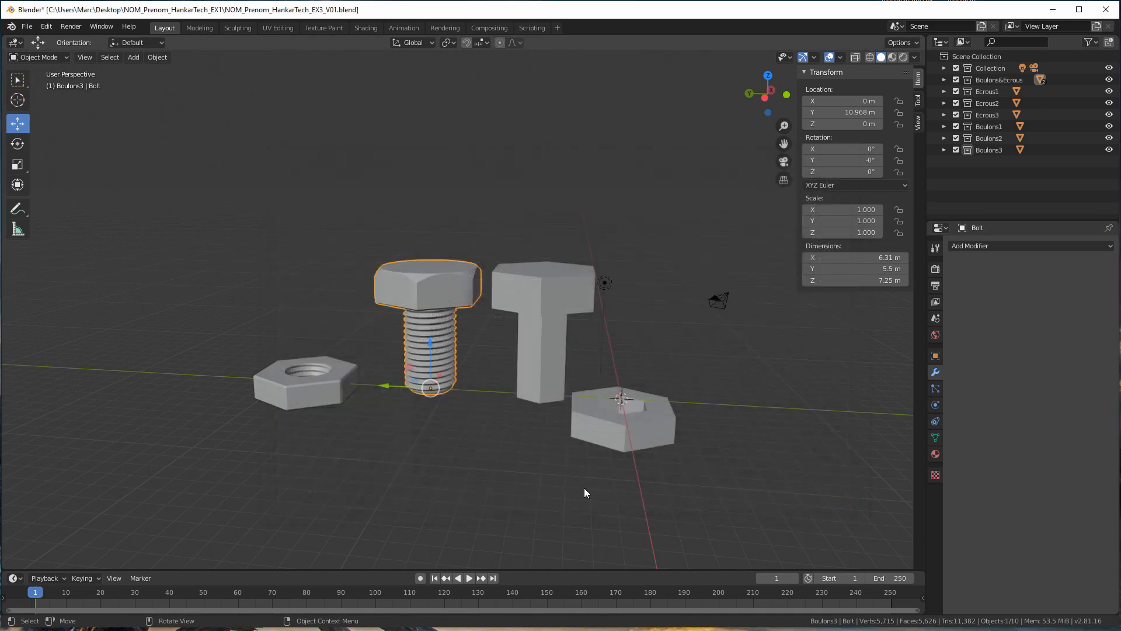